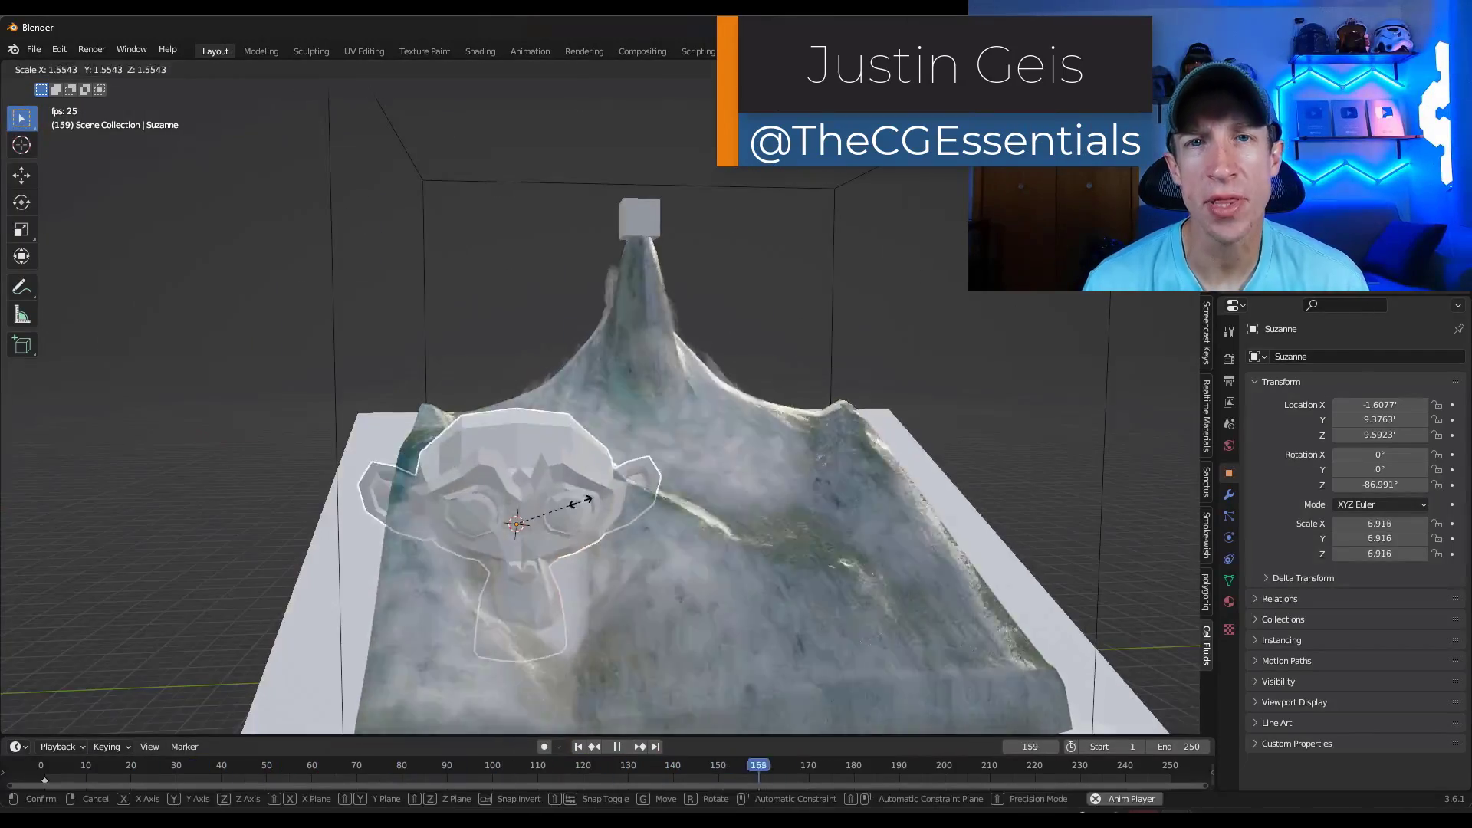
Enlarge Suzanne, rotate it about global Y, then view the waves in demo_scene_coast.blend
click(581, 503)
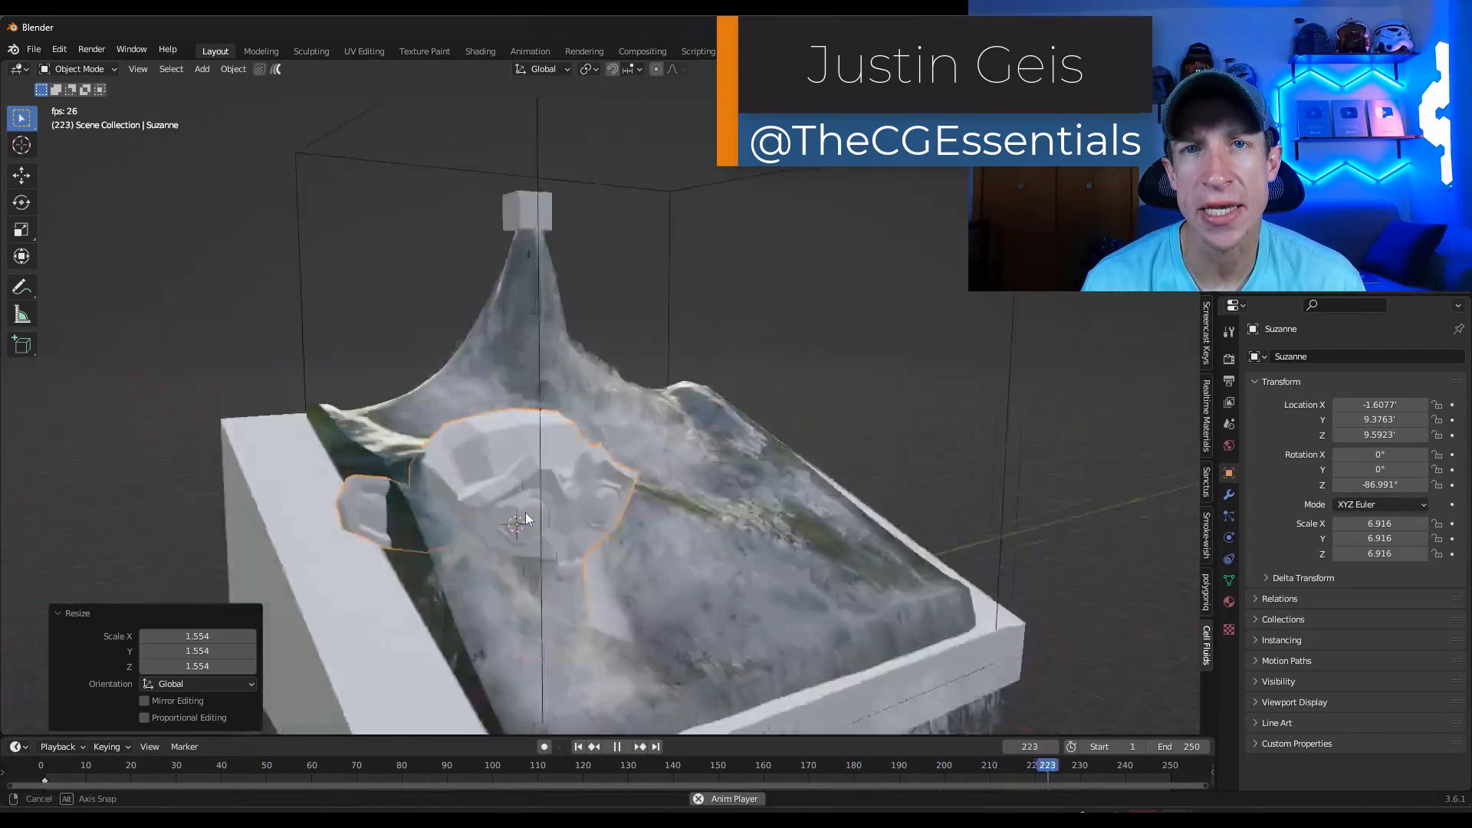
middle_drag(519, 516, 608, 525)
key(r)
key(y)
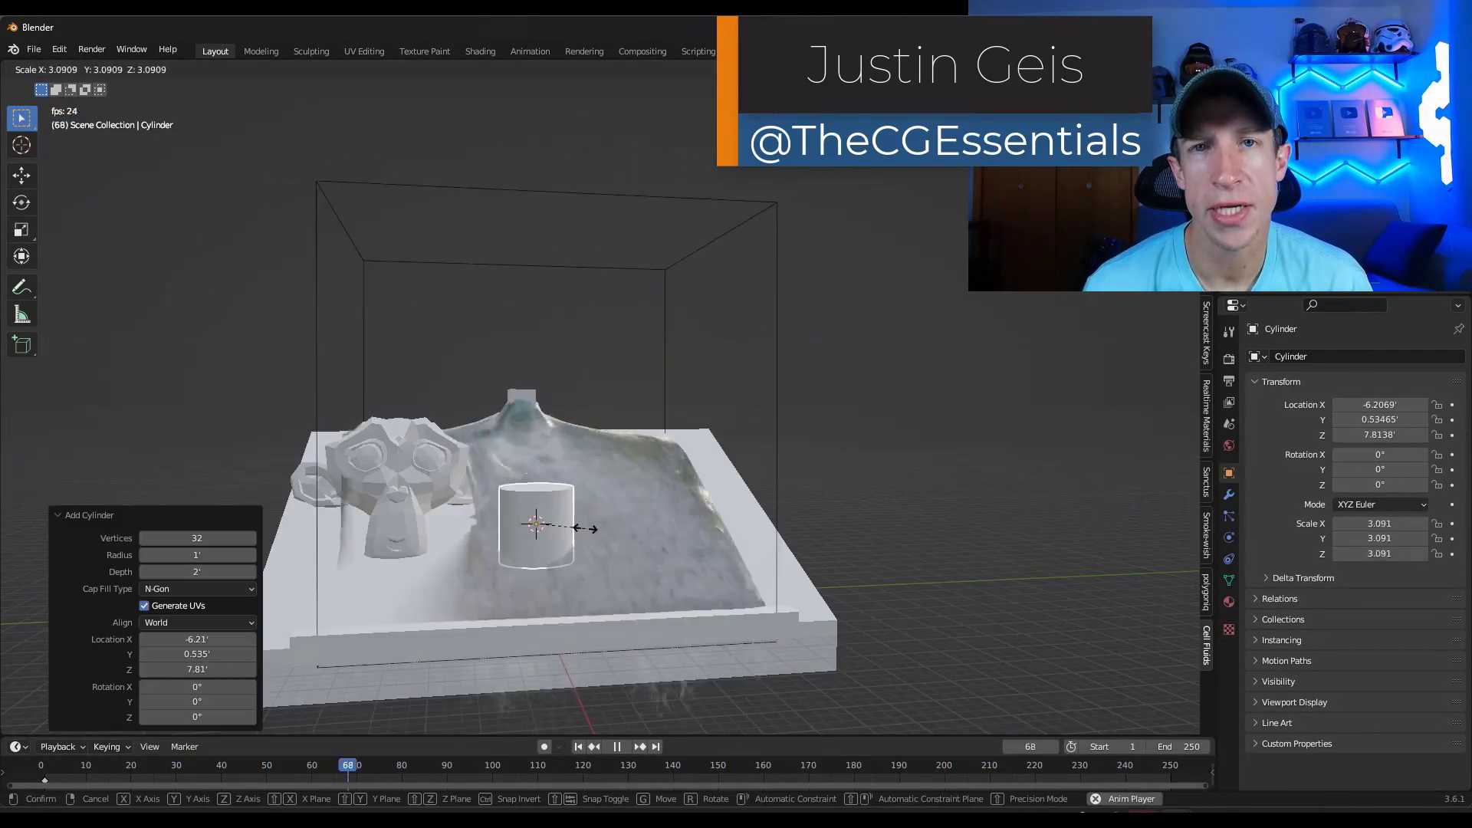
middle_drag(582, 526, 345, 529)
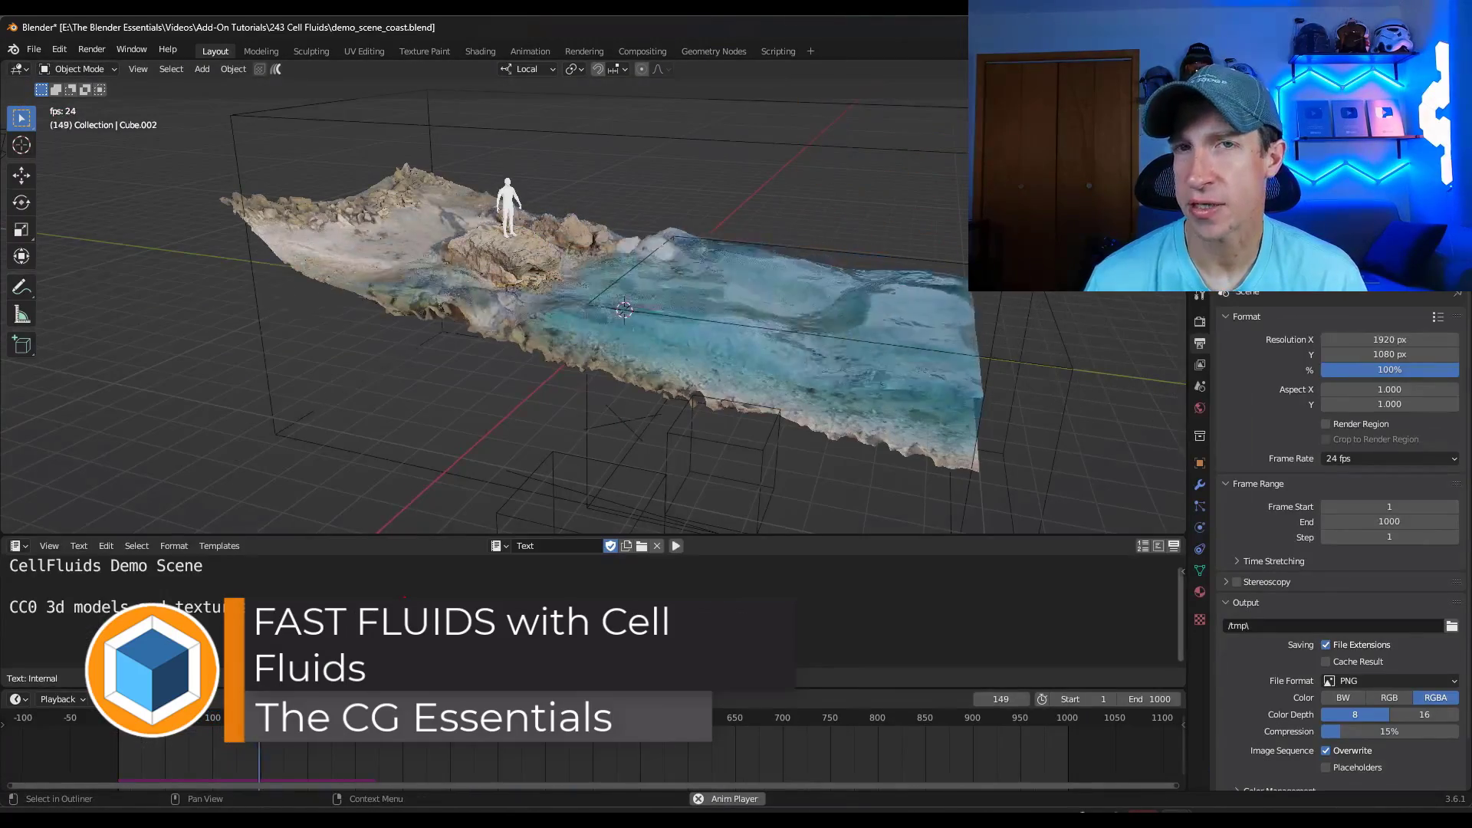
scroll(775, 268, down, 3)
middle_drag(776, 268, 885, 283)
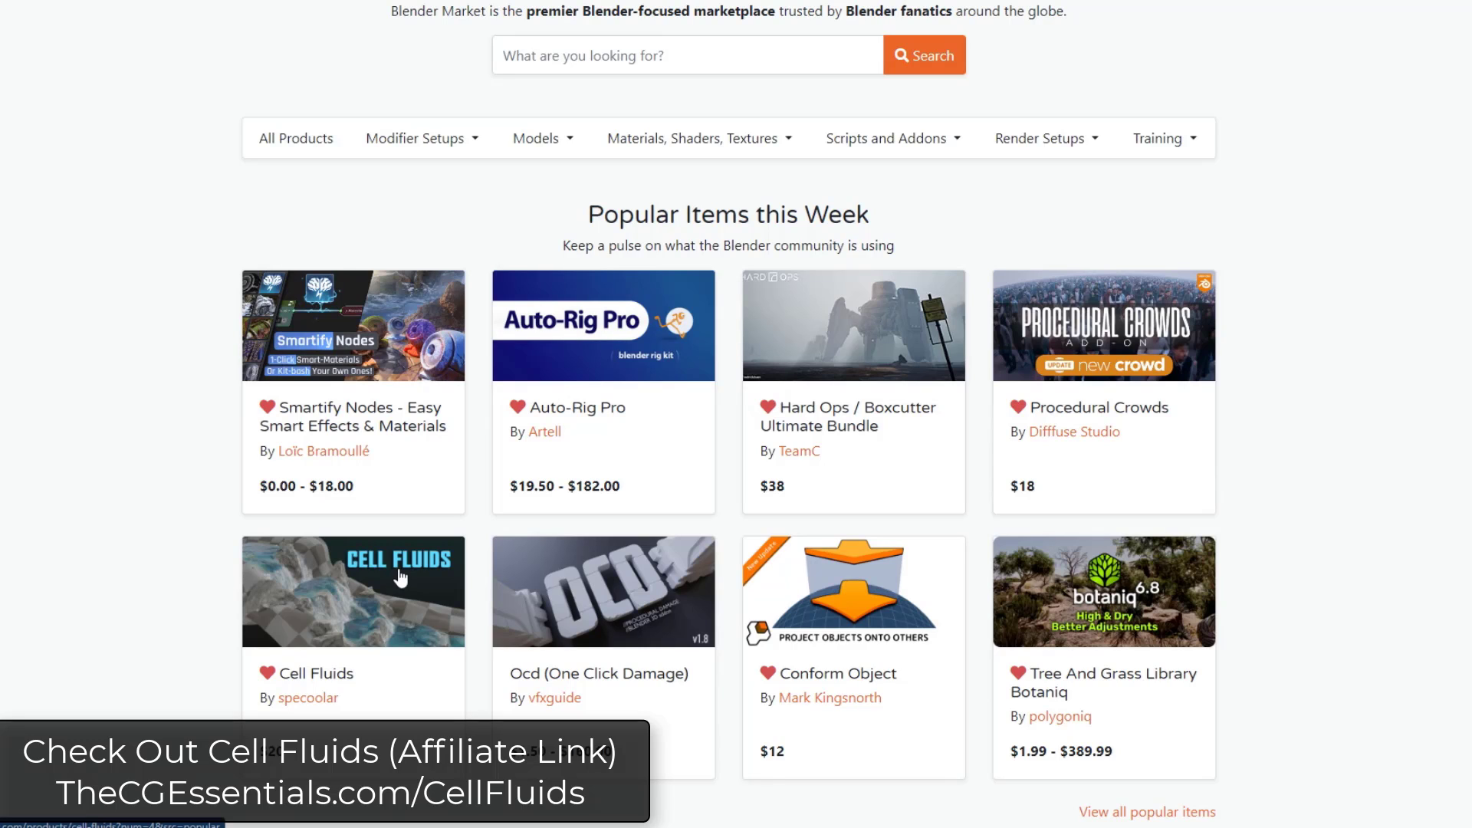
Open the Cell Fluids product page and read its description, Features and Limitations
click(291, 581)
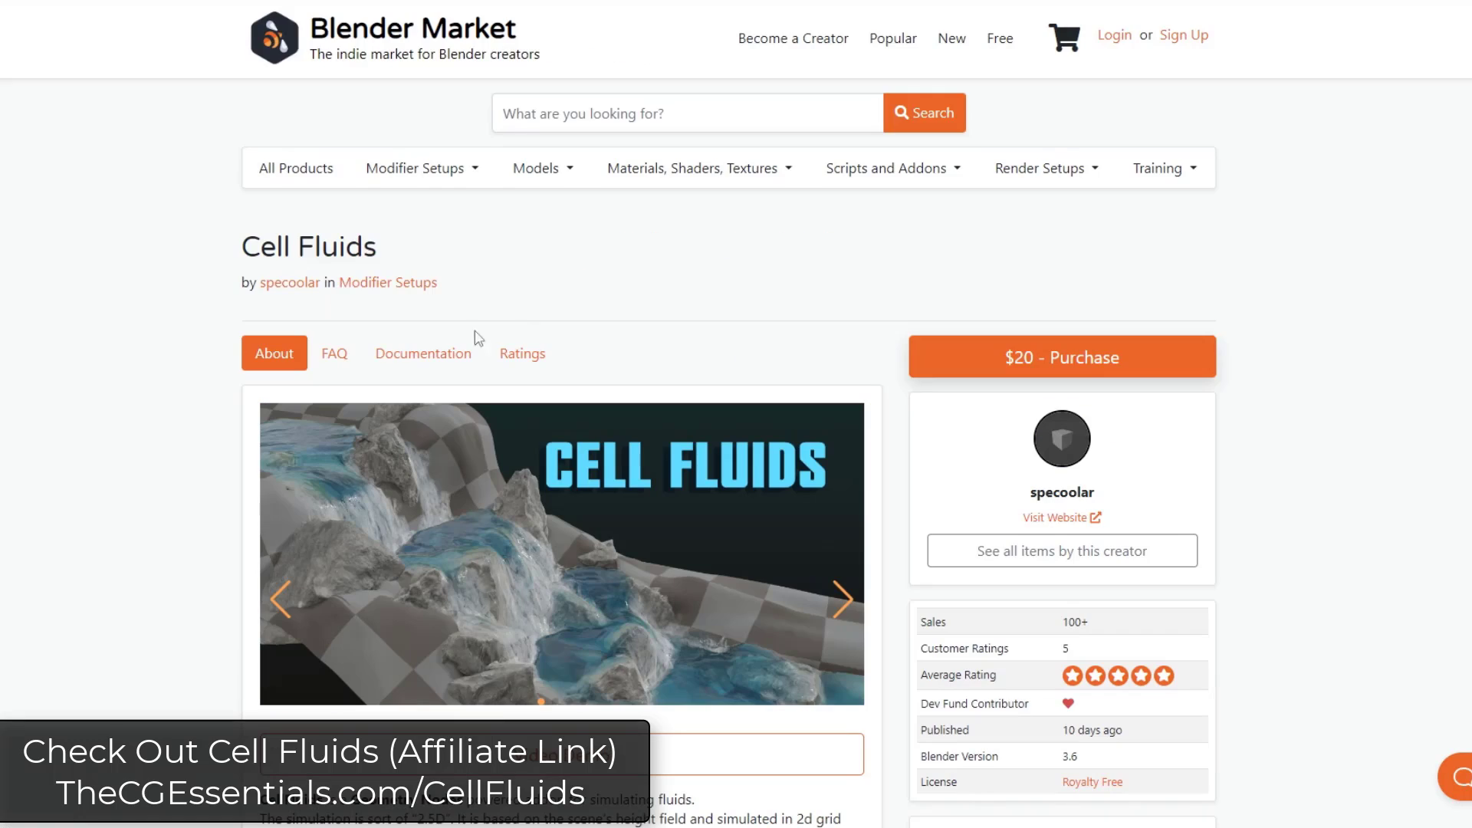
scroll(131, 332, down, 2)
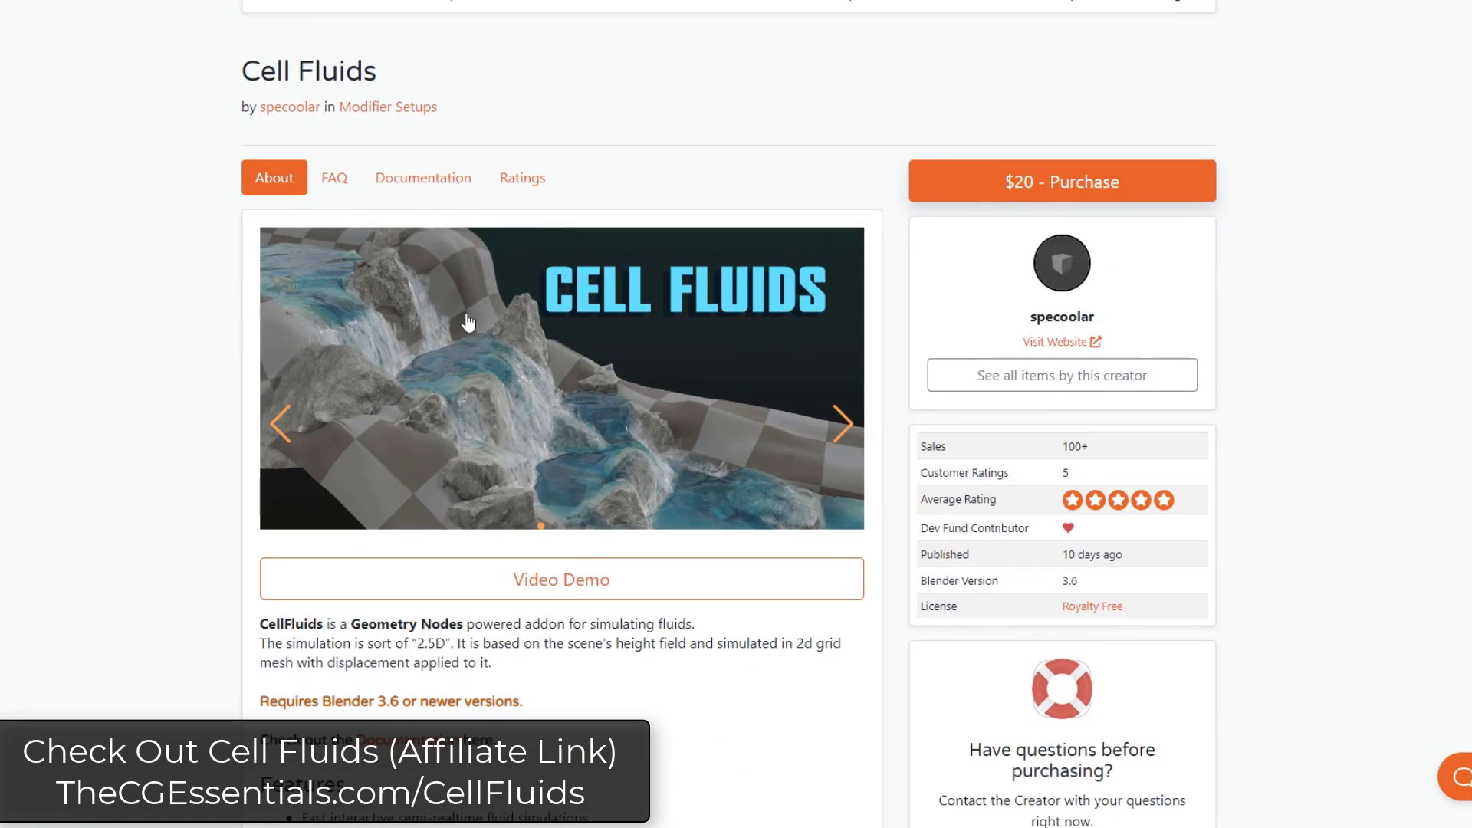
scroll(552, 445, down, 2)
scroll(555, 448, down, 2)
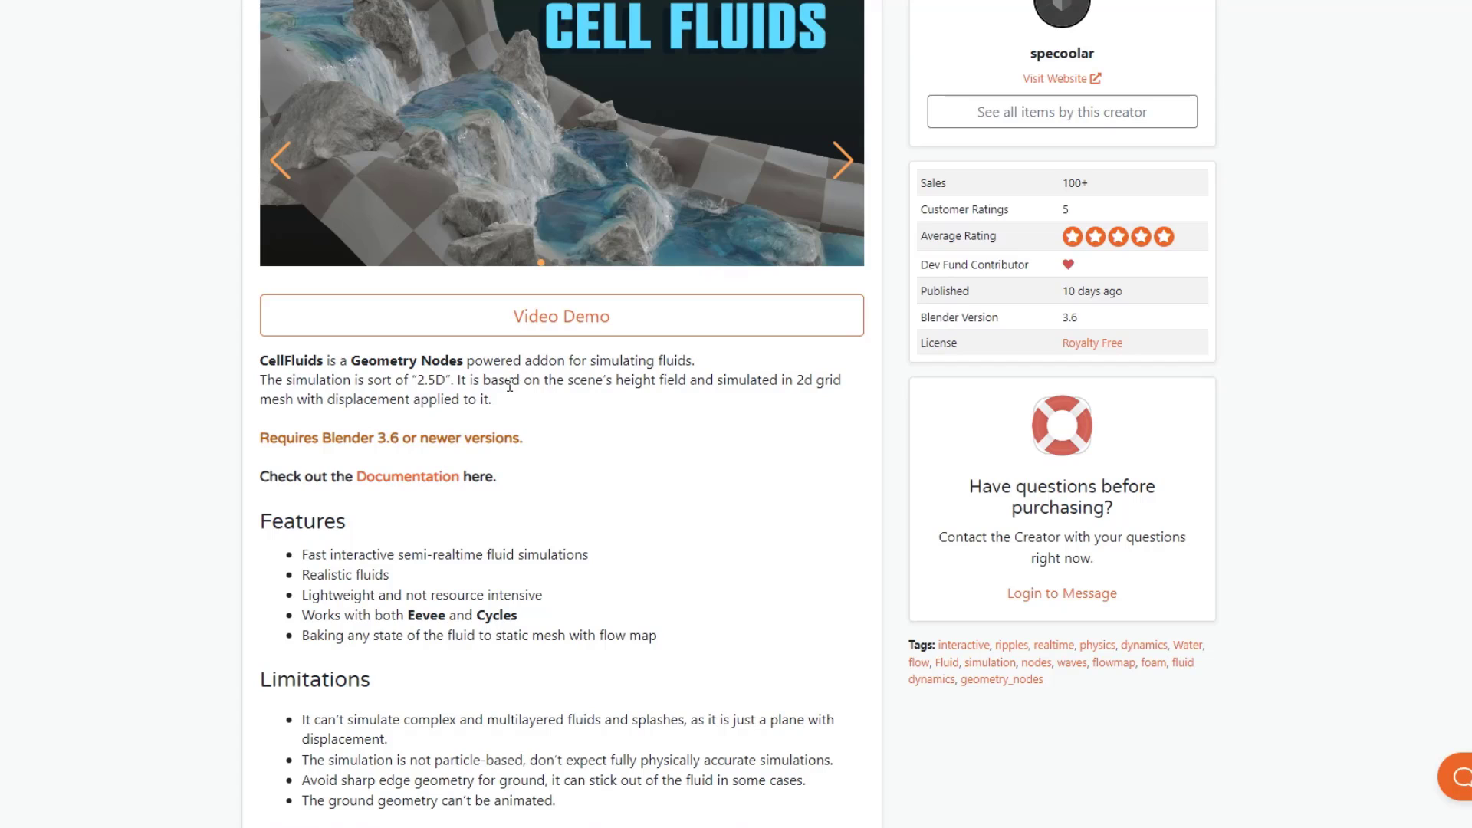
scroll(620, 383, down, 7)
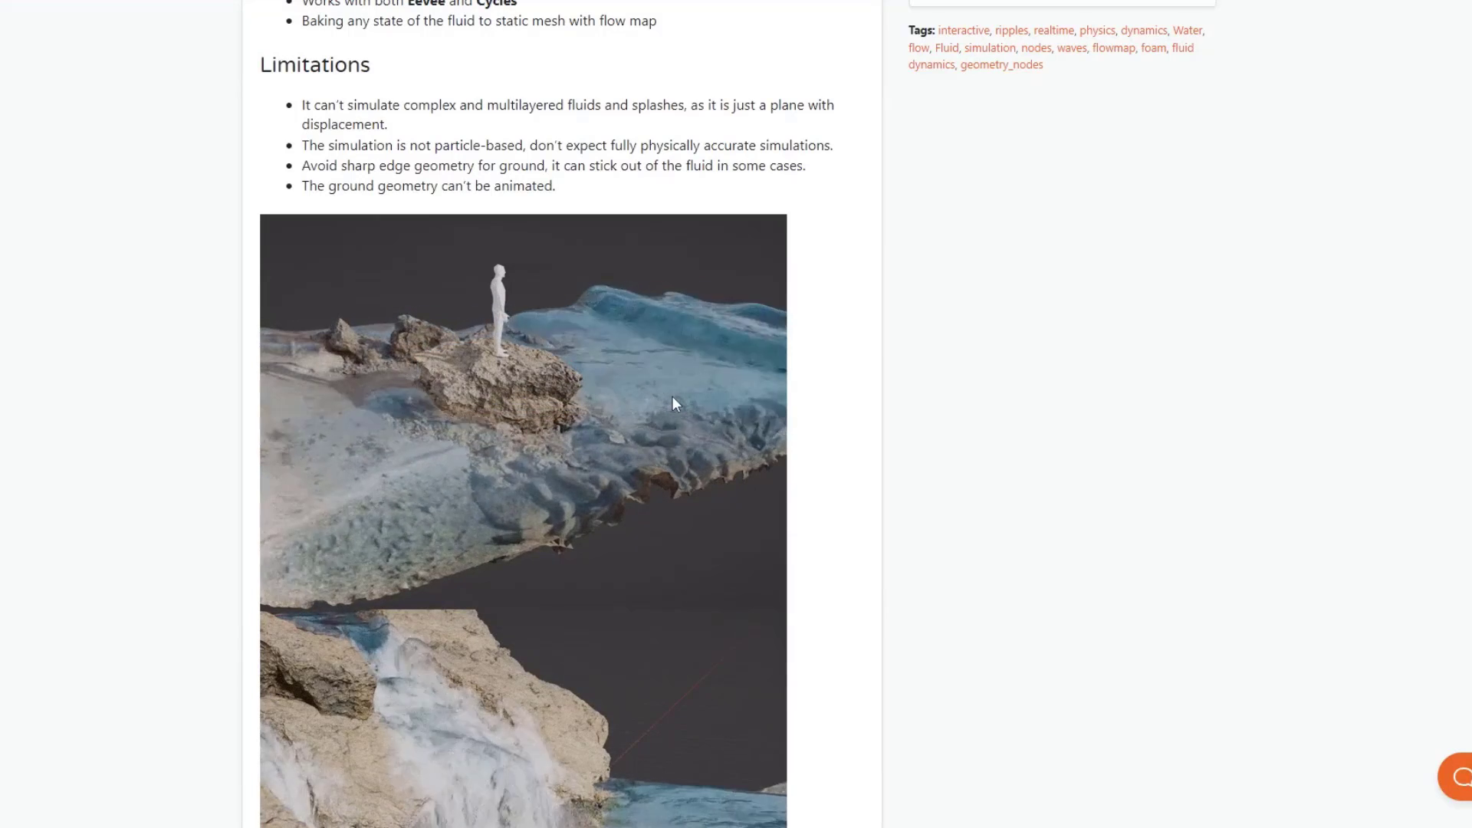
scroll(672, 404, up, 1)
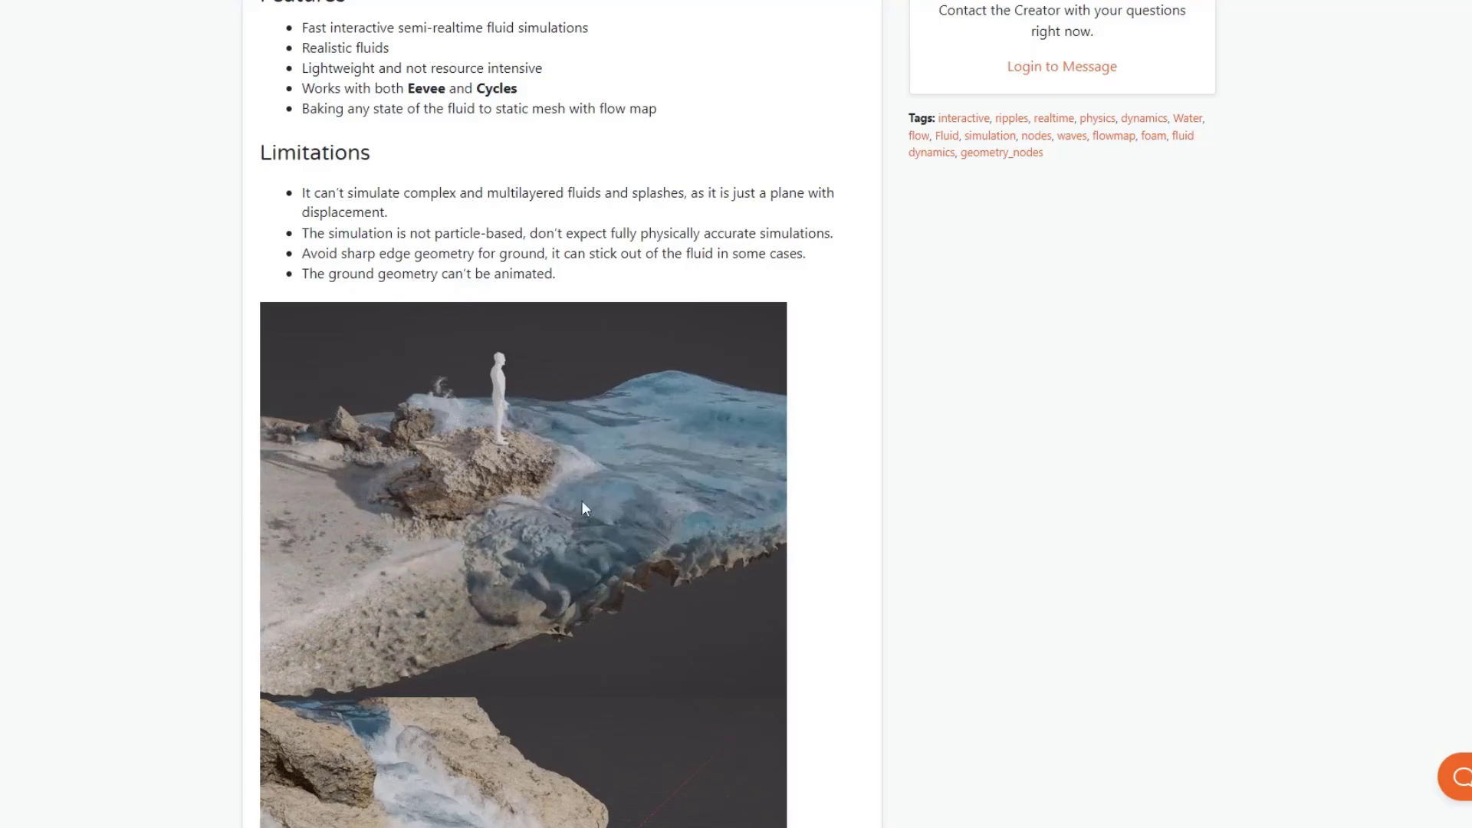
scroll(542, 502, down, 3)
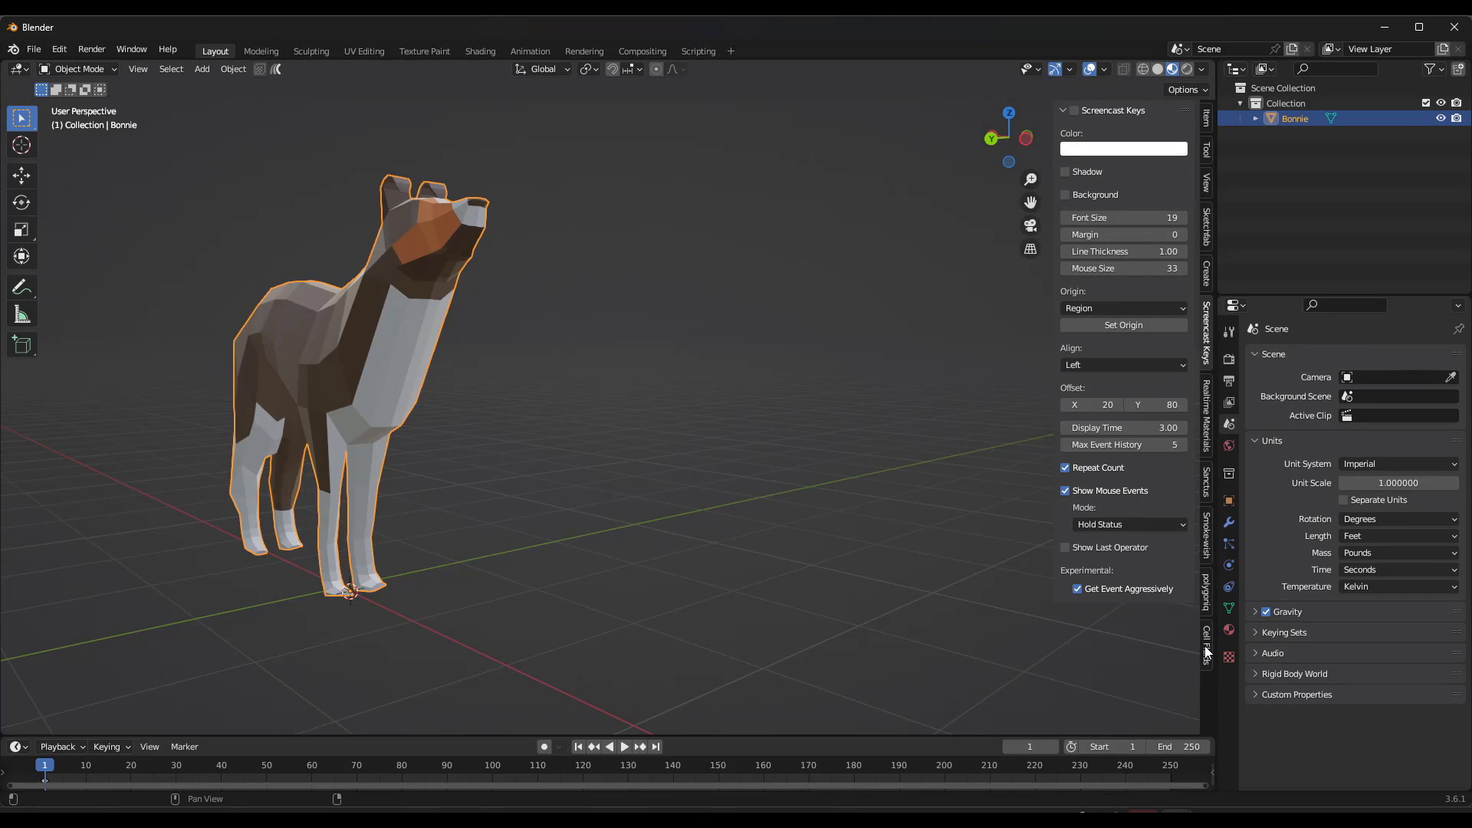
Show the Cell Fluids sidebar tab and confirm Physics: Cell Fluids 1.0.1 is enabled in Preferences
click(1206, 650)
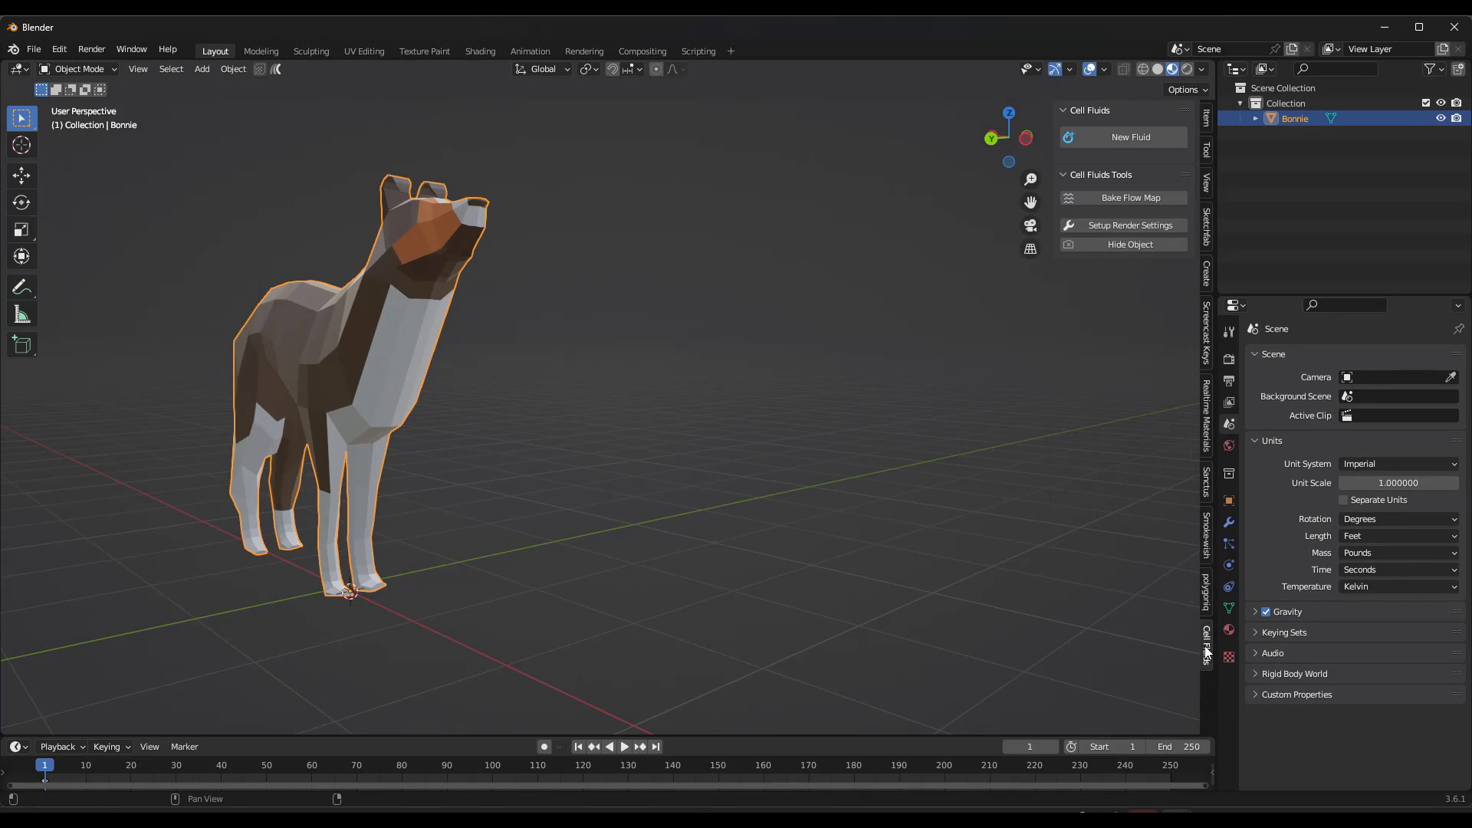
click(64, 52)
click(120, 274)
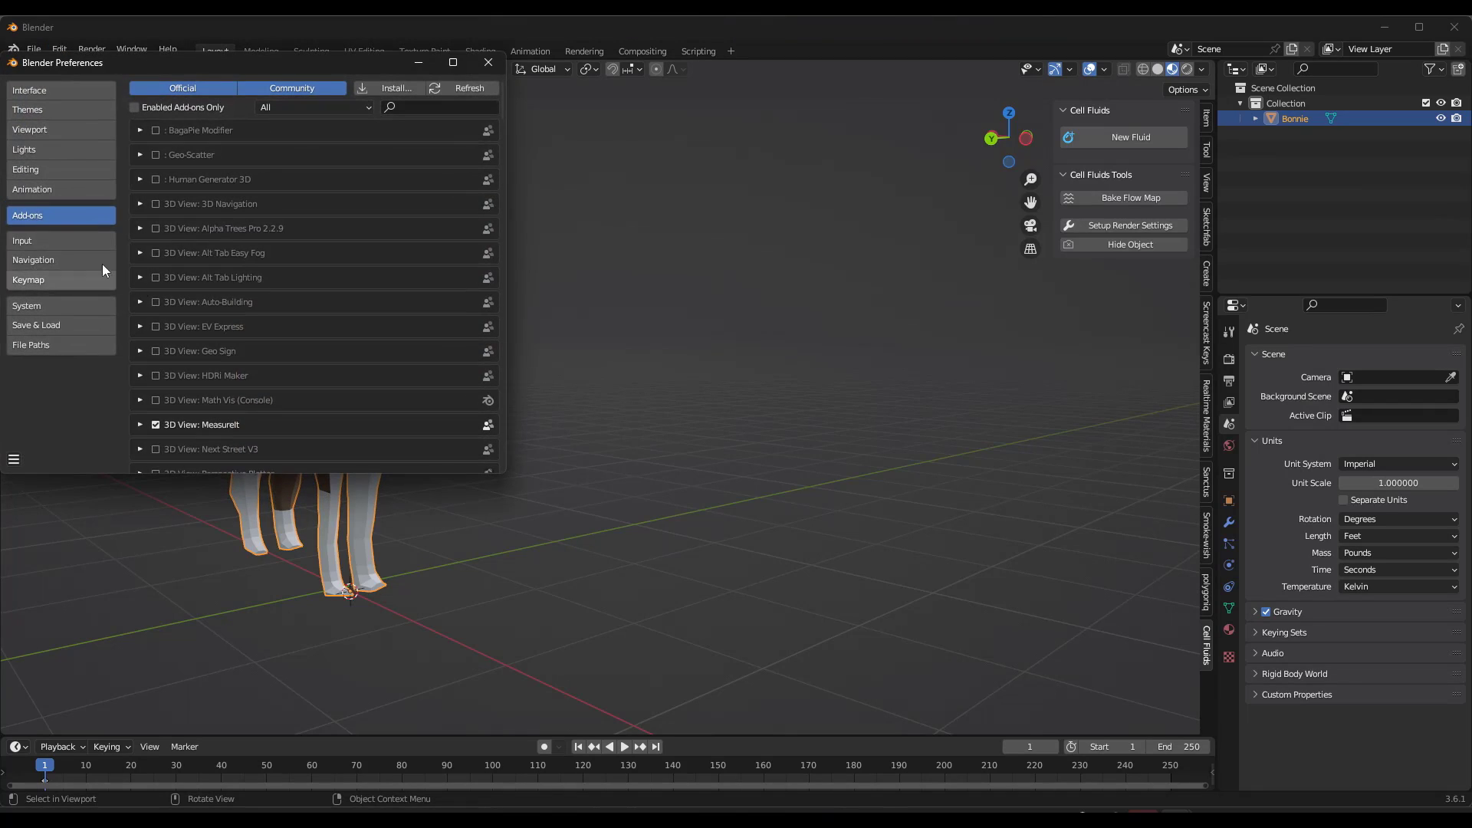
click(426, 109)
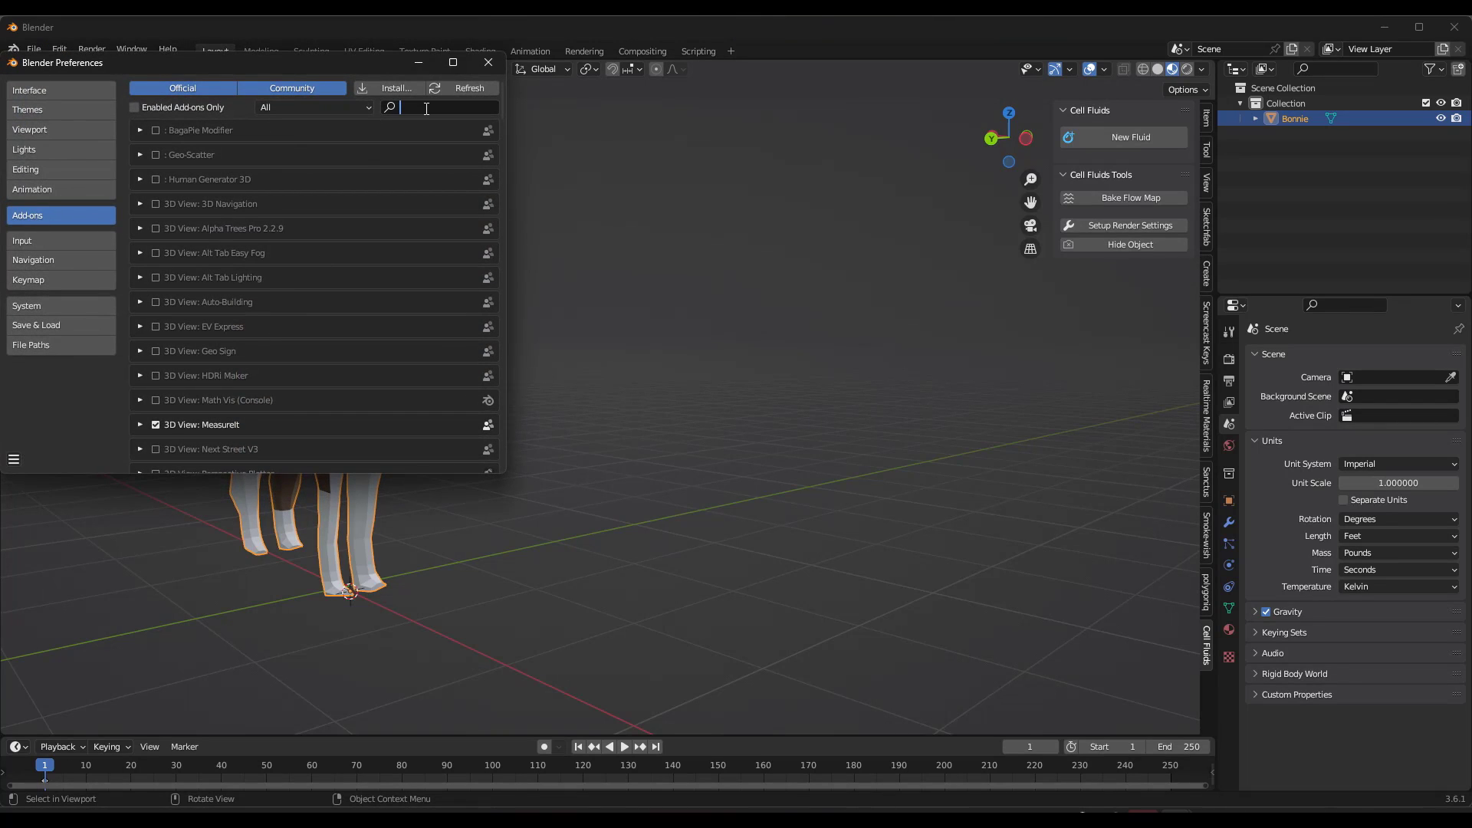
text(cell)
click(195, 155)
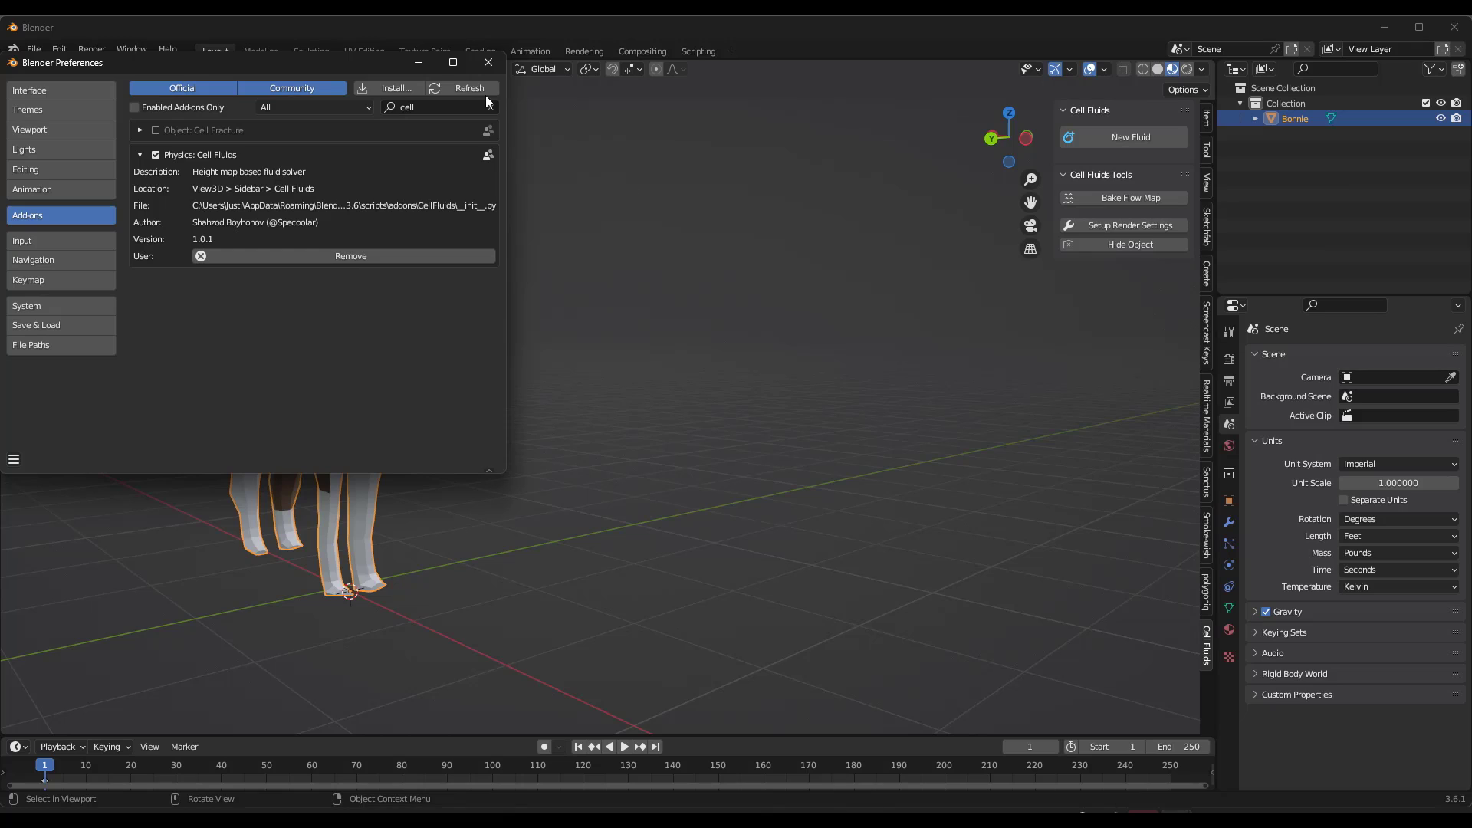
click(487, 64)
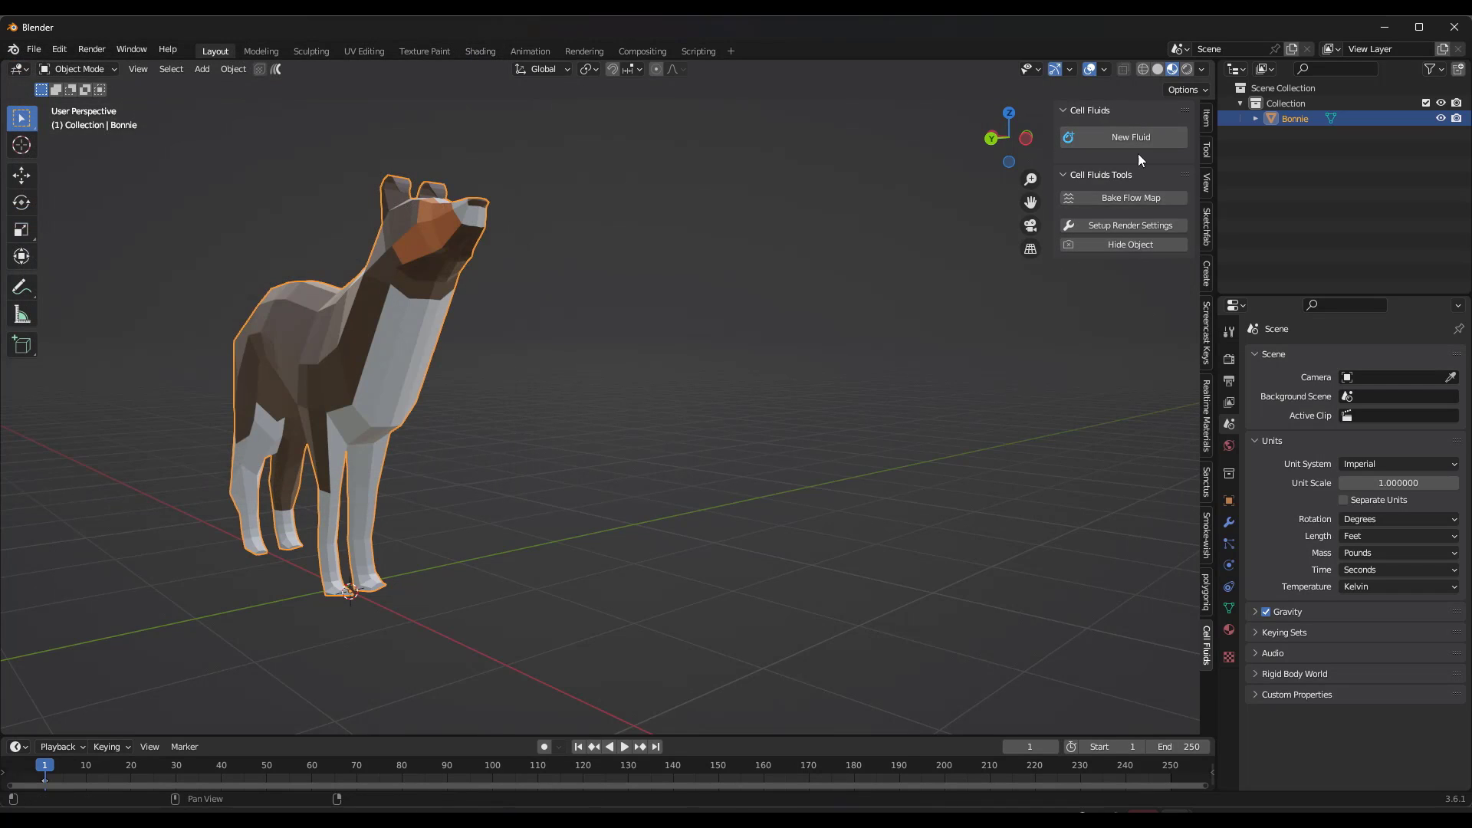
Add a Cell Fluids domain box around the dog with New Fluid and frame it in view
scroll(694, 444, down, 10)
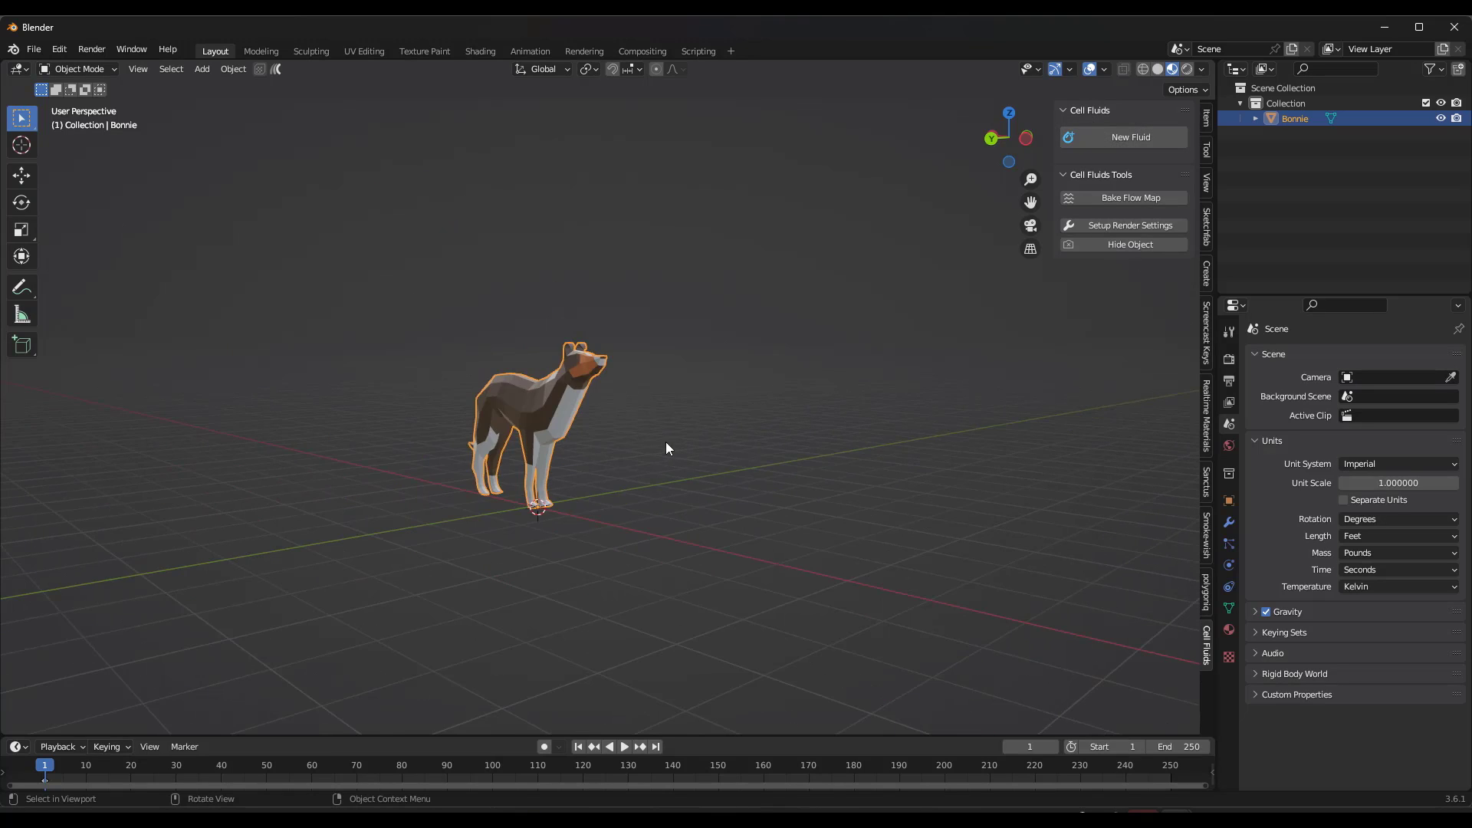
middle_drag(687, 433, 663, 436)
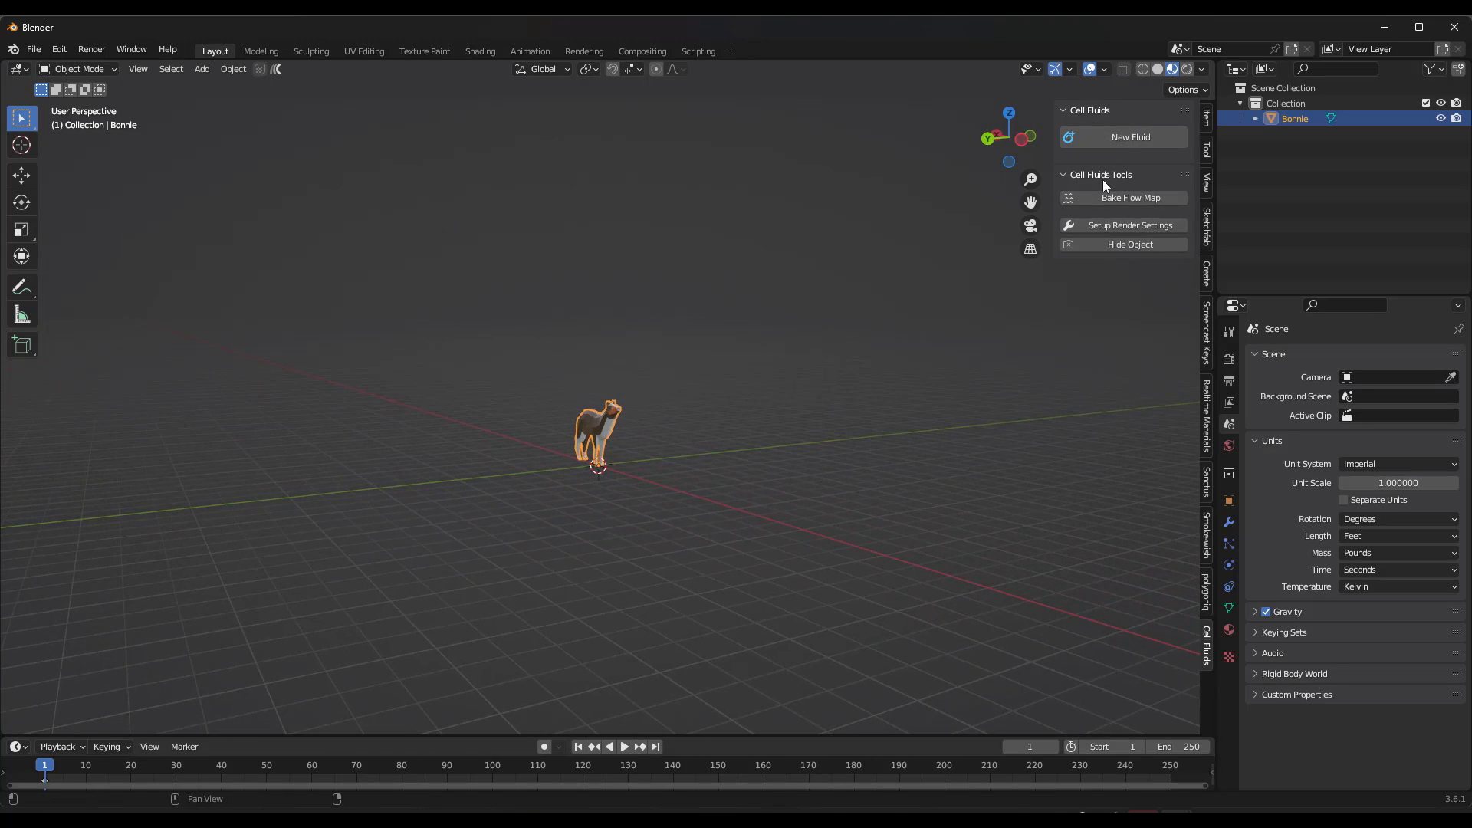
click(1132, 140)
scroll(770, 433, down, 5)
middle_drag(774, 369, 928, 302)
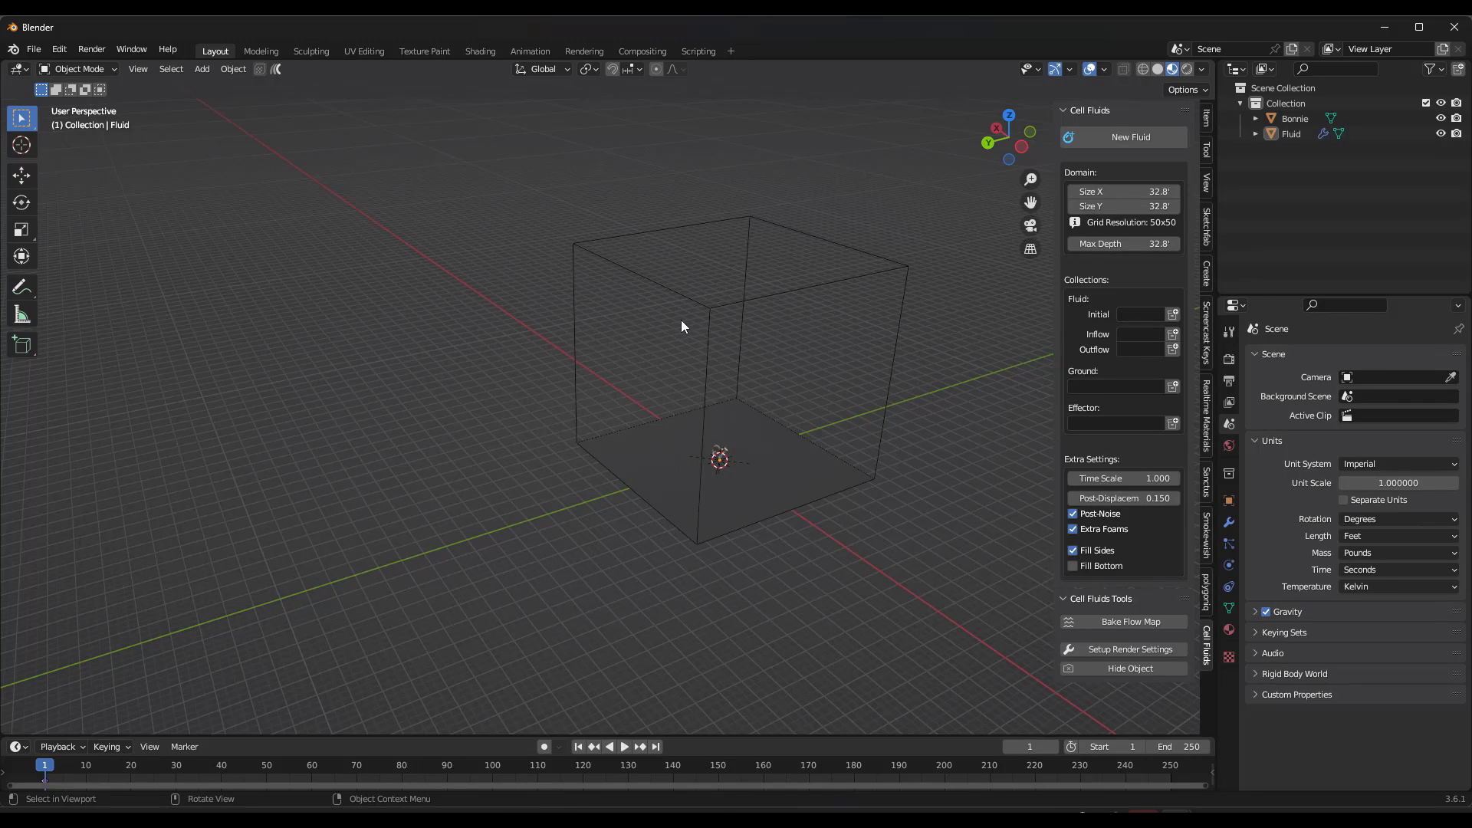
scroll(881, 376, up, 2)
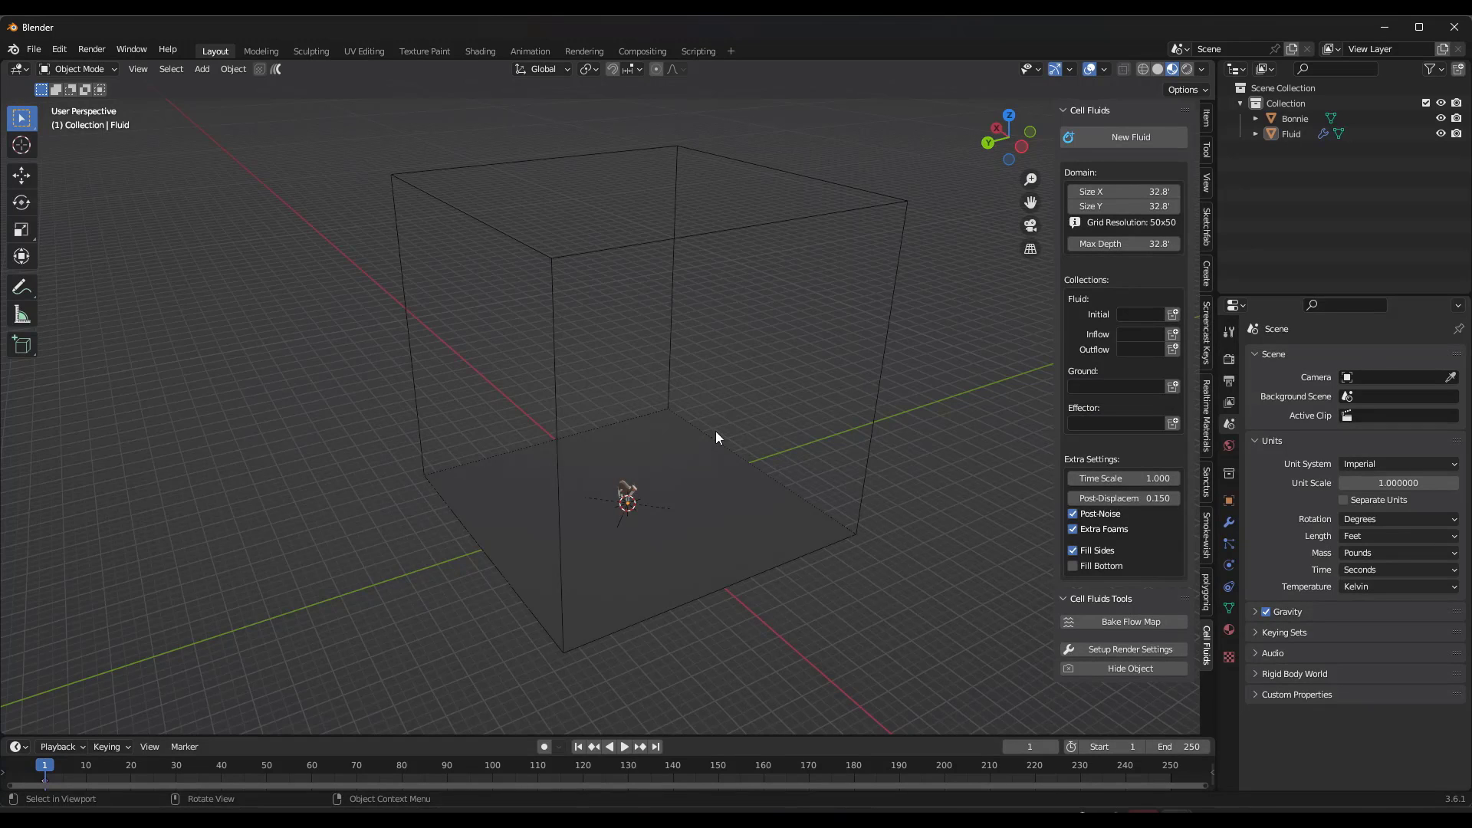
shift+middle_drag(719, 431, 747, 403)
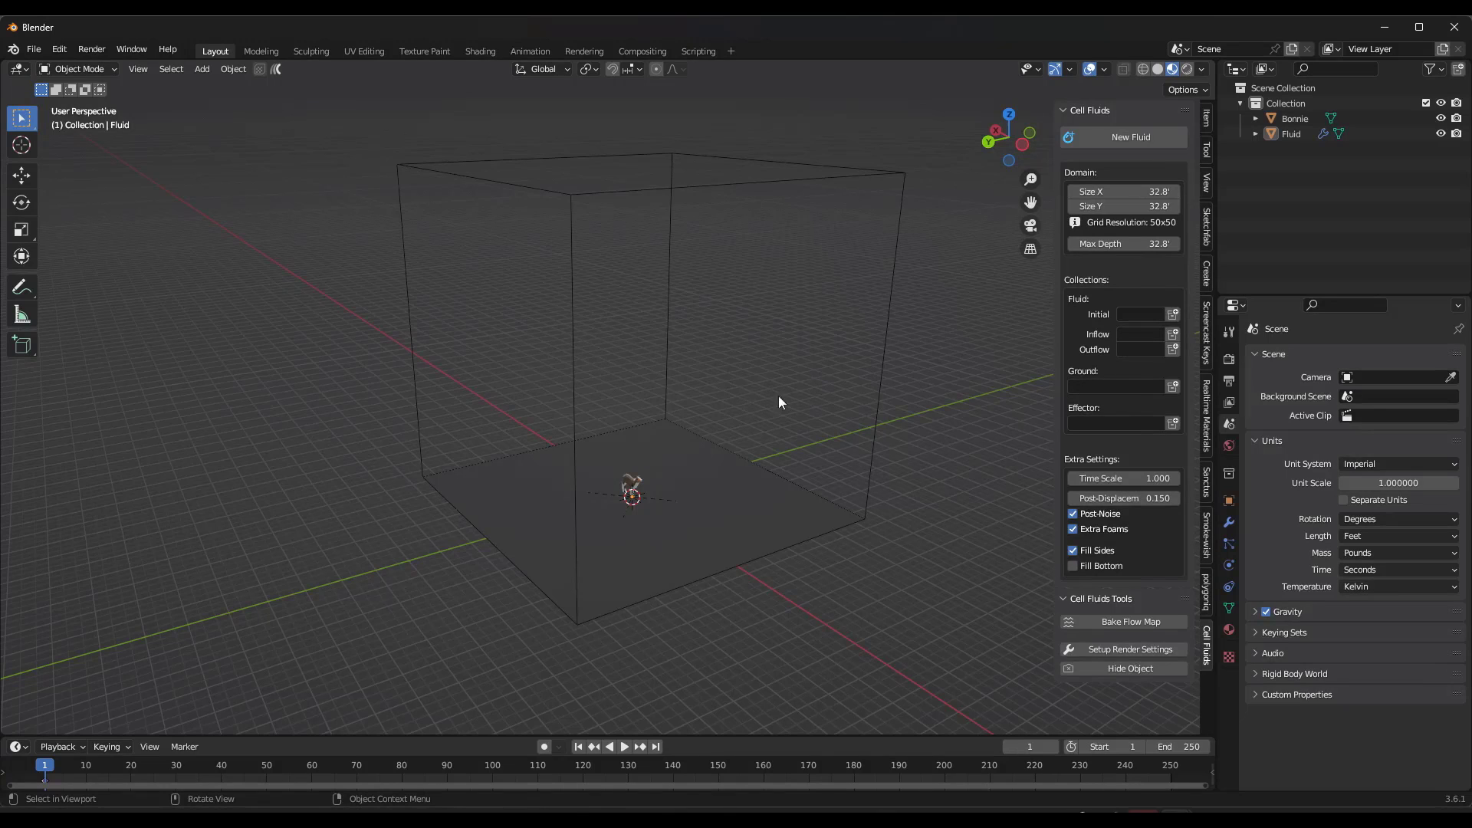
Play and rewind the timeline, then create a new Initial Fluid collection
click(624, 747)
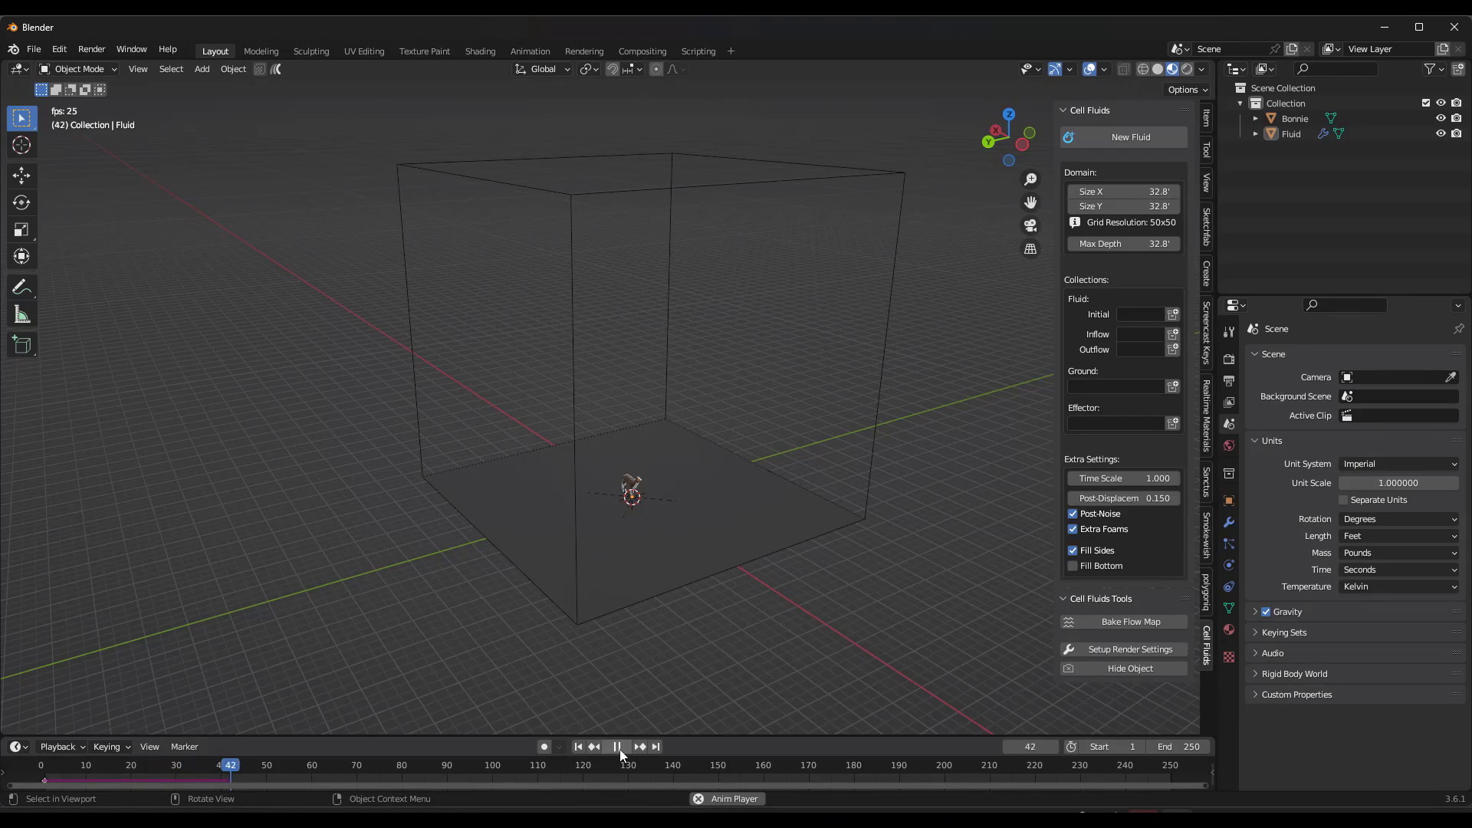
click(619, 748)
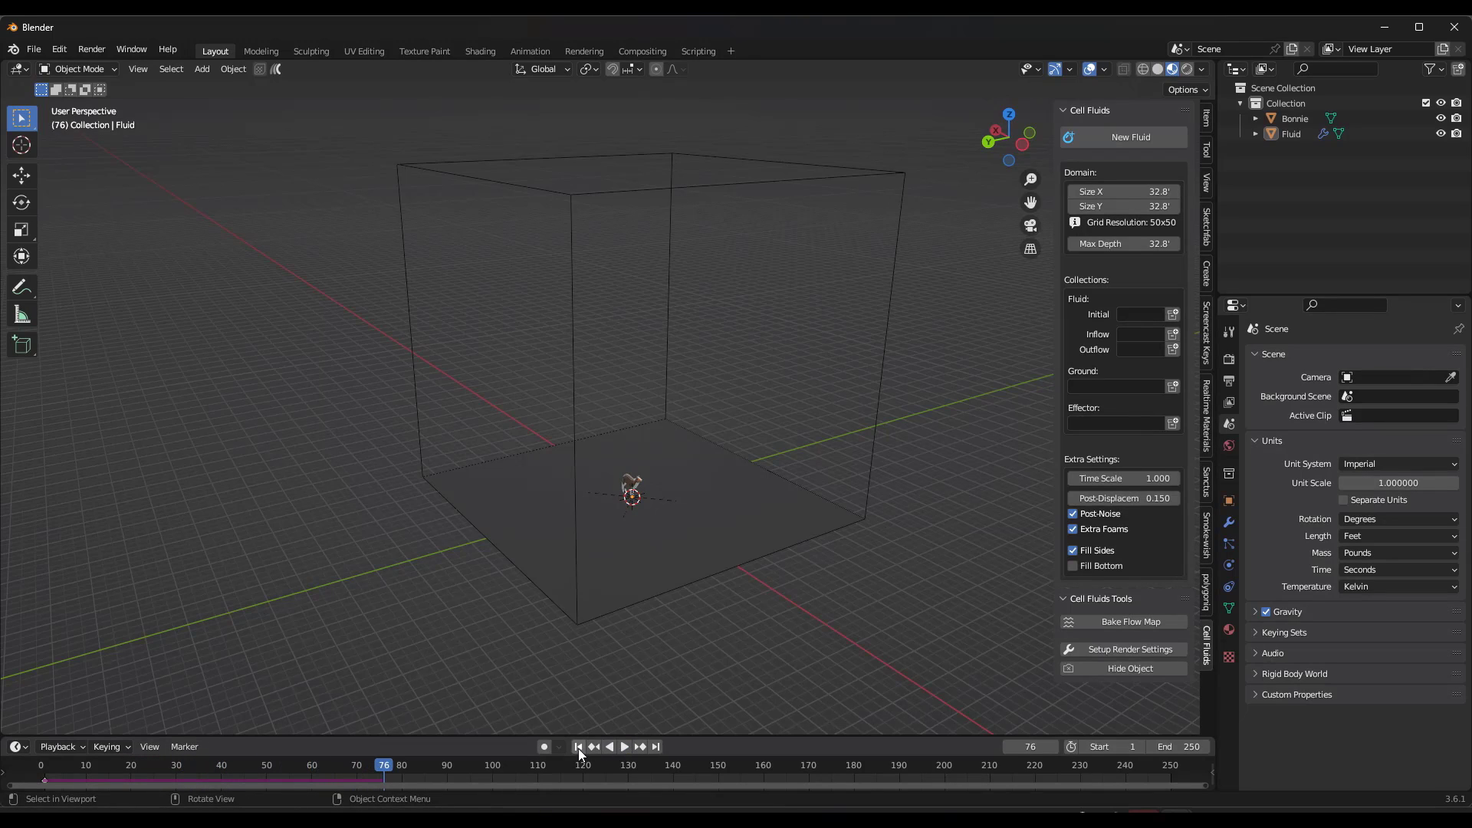
click(578, 748)
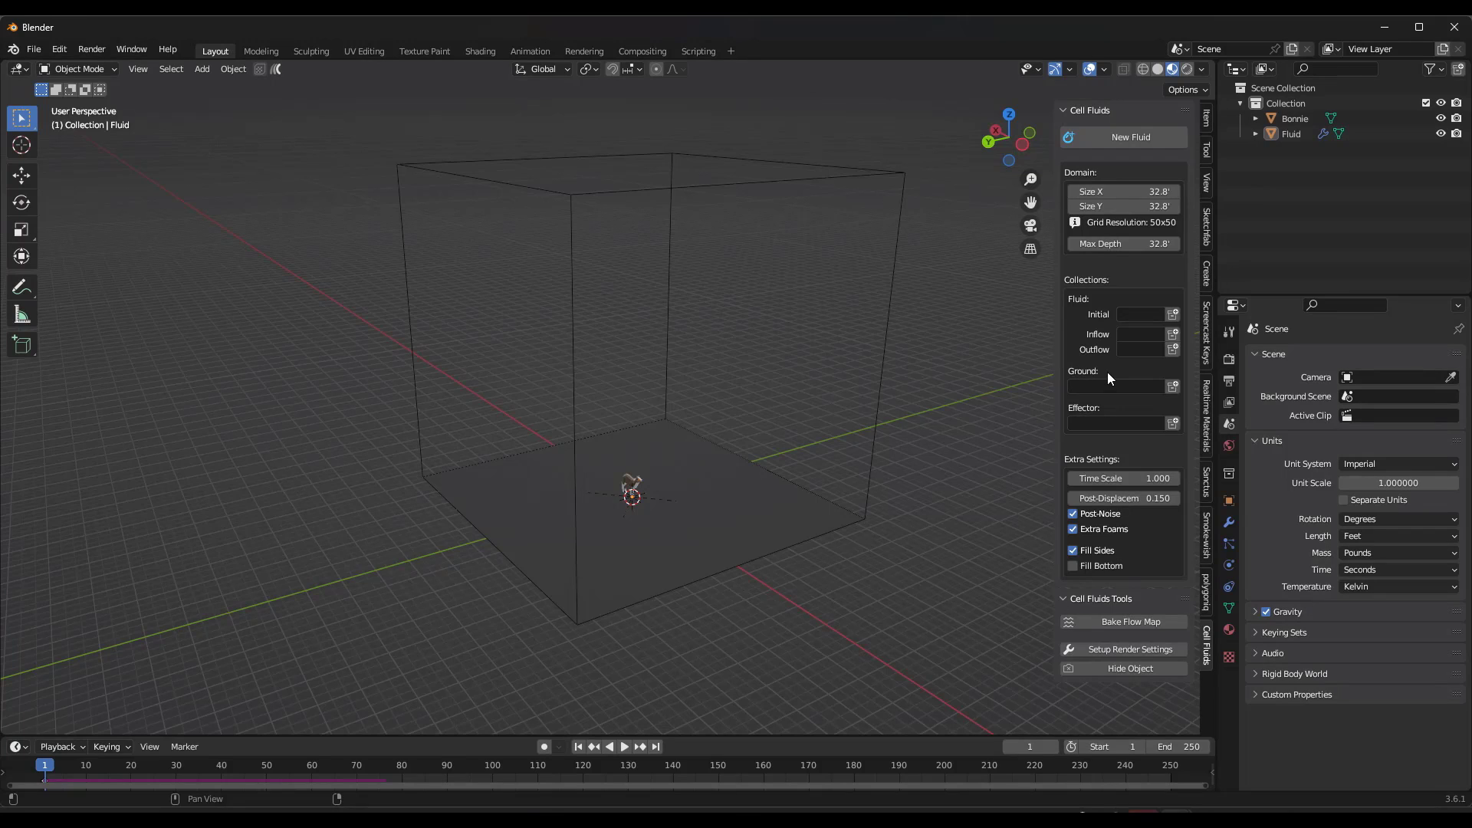
click(1172, 314)
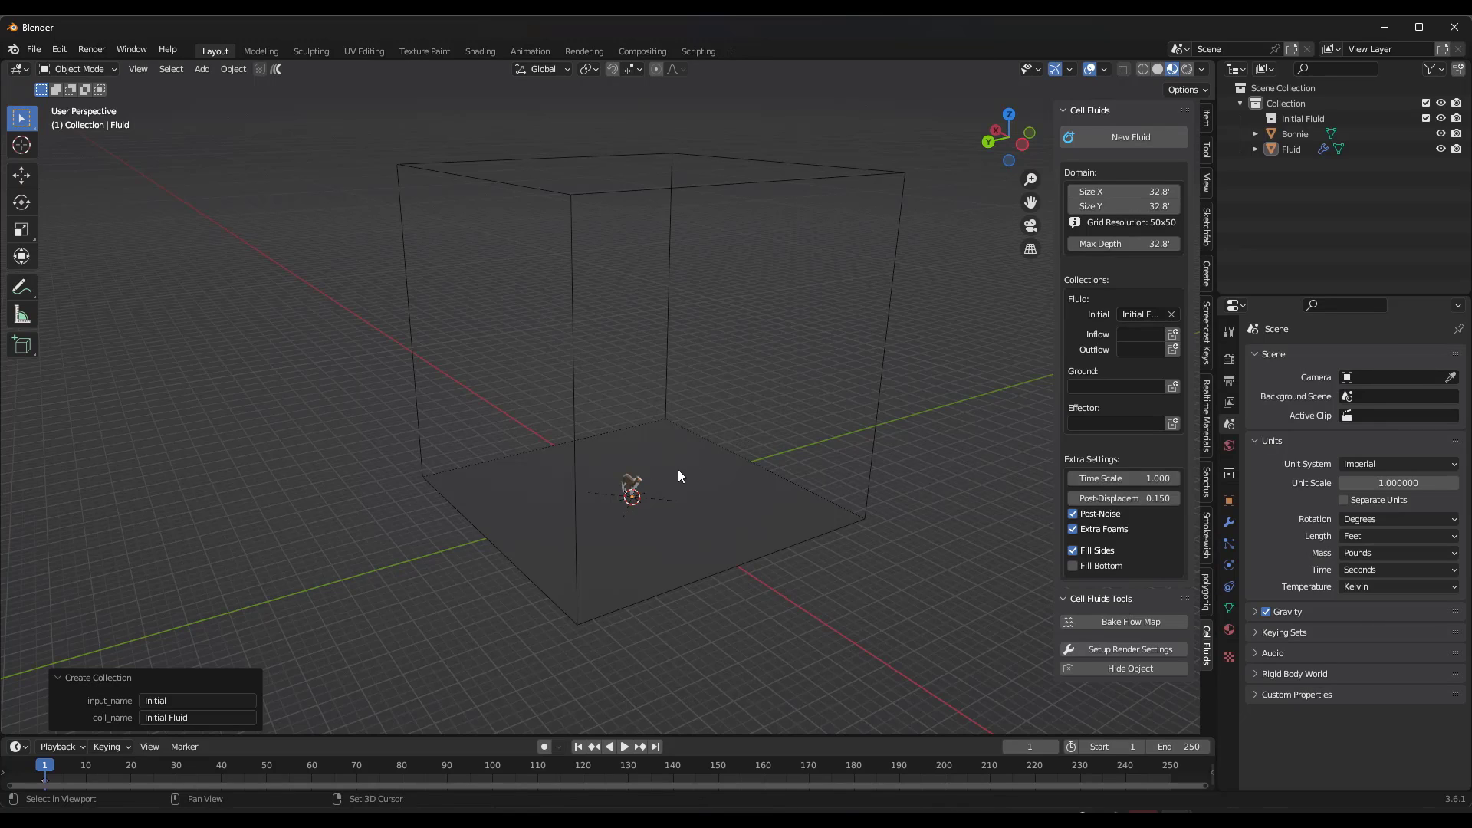
Add a cube, raise it along Z near the domain top, and enlarge it to about 3.04
key(shift+a)
mouse_move(678, 464)
click(756, 122)
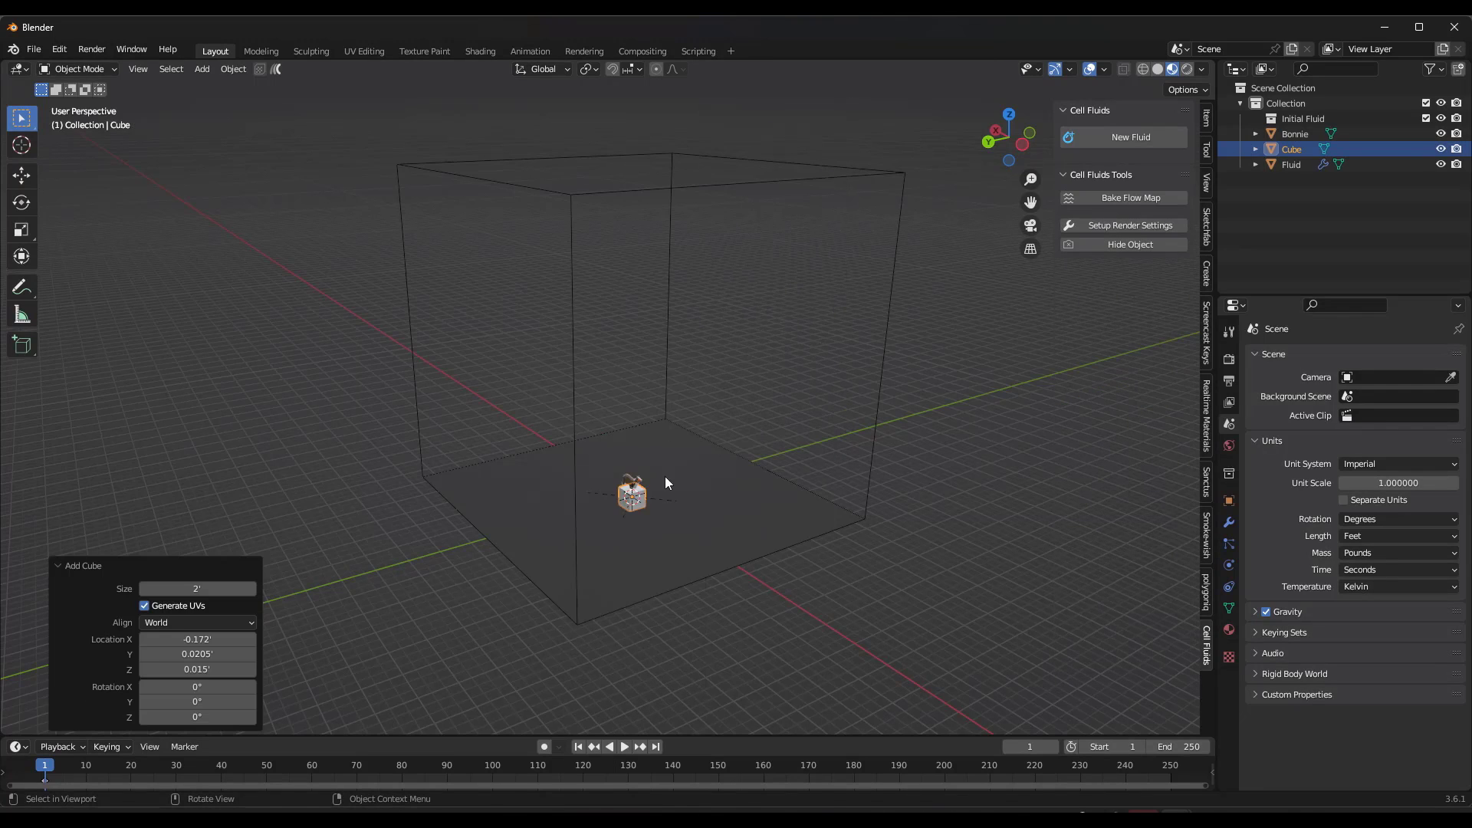
key(g)
key(z)
click(687, 240)
key(s)
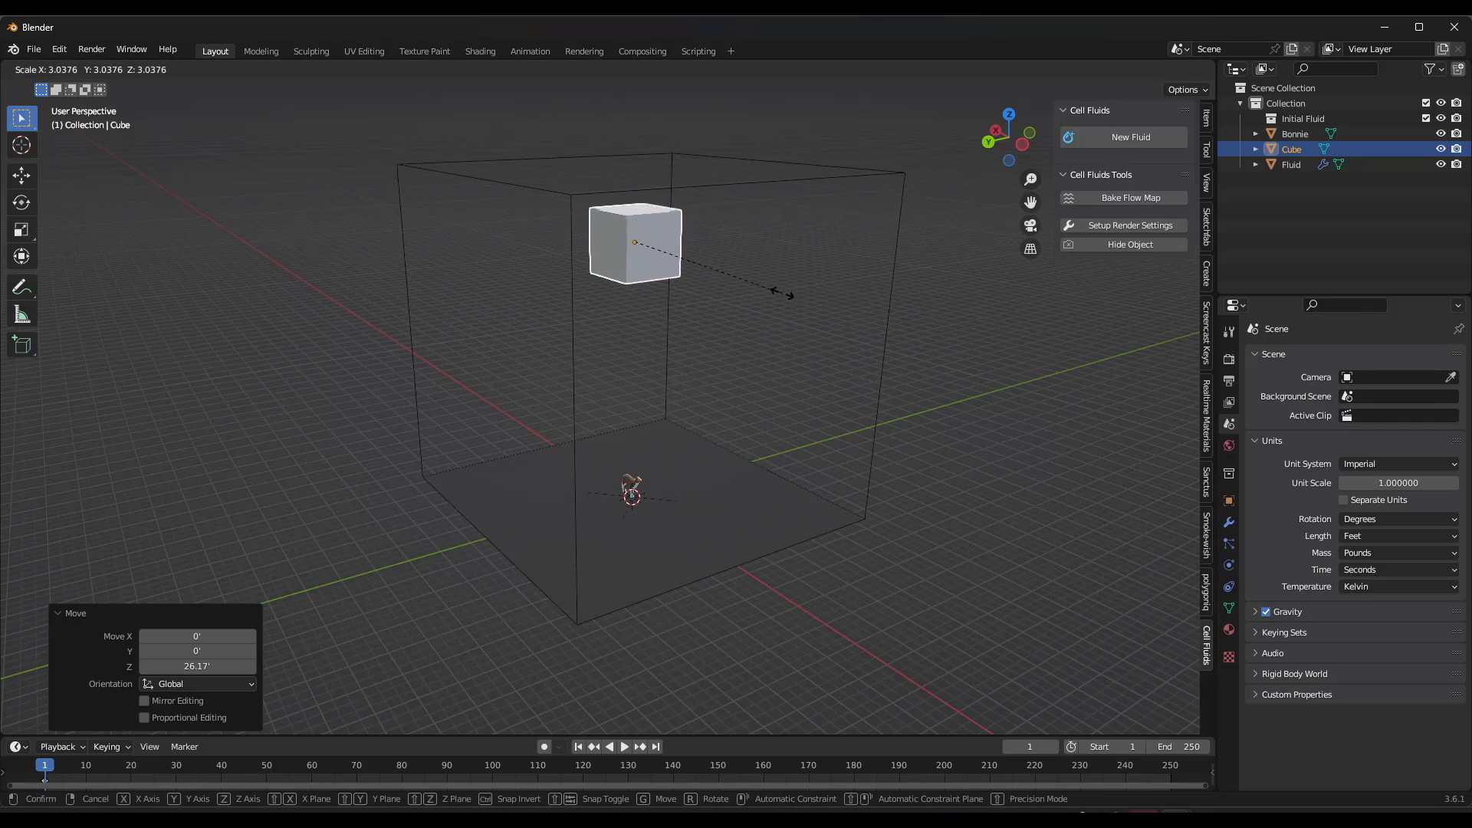
click(782, 294)
Apply the cube's rotation and scale
click(247, 74)
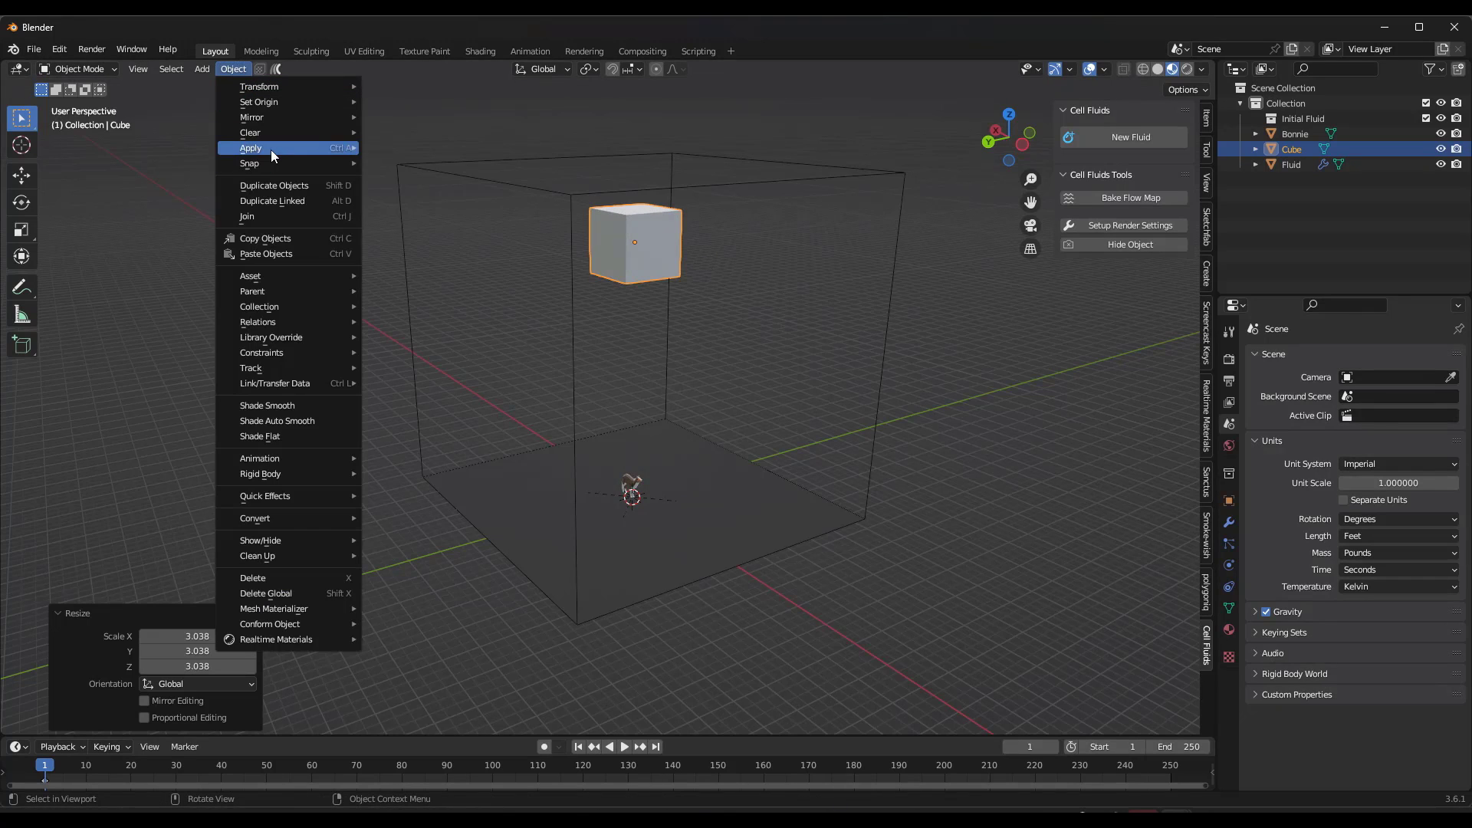
mouse_move(270, 150)
click(483, 210)
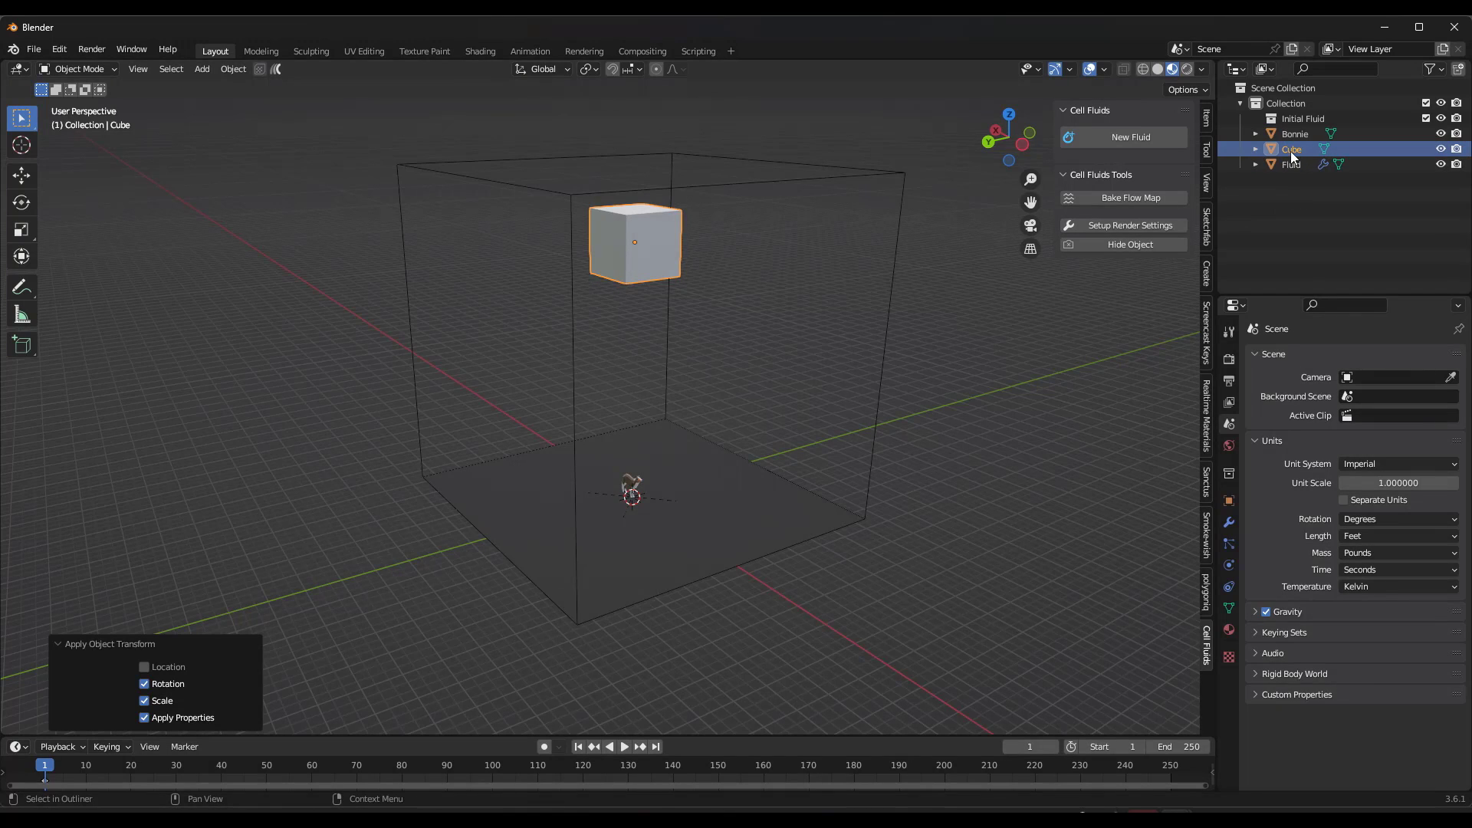
Move the Cube into the Initial Fluid collection, play the simulation, and rewind
drag(1291, 151, 1295, 122)
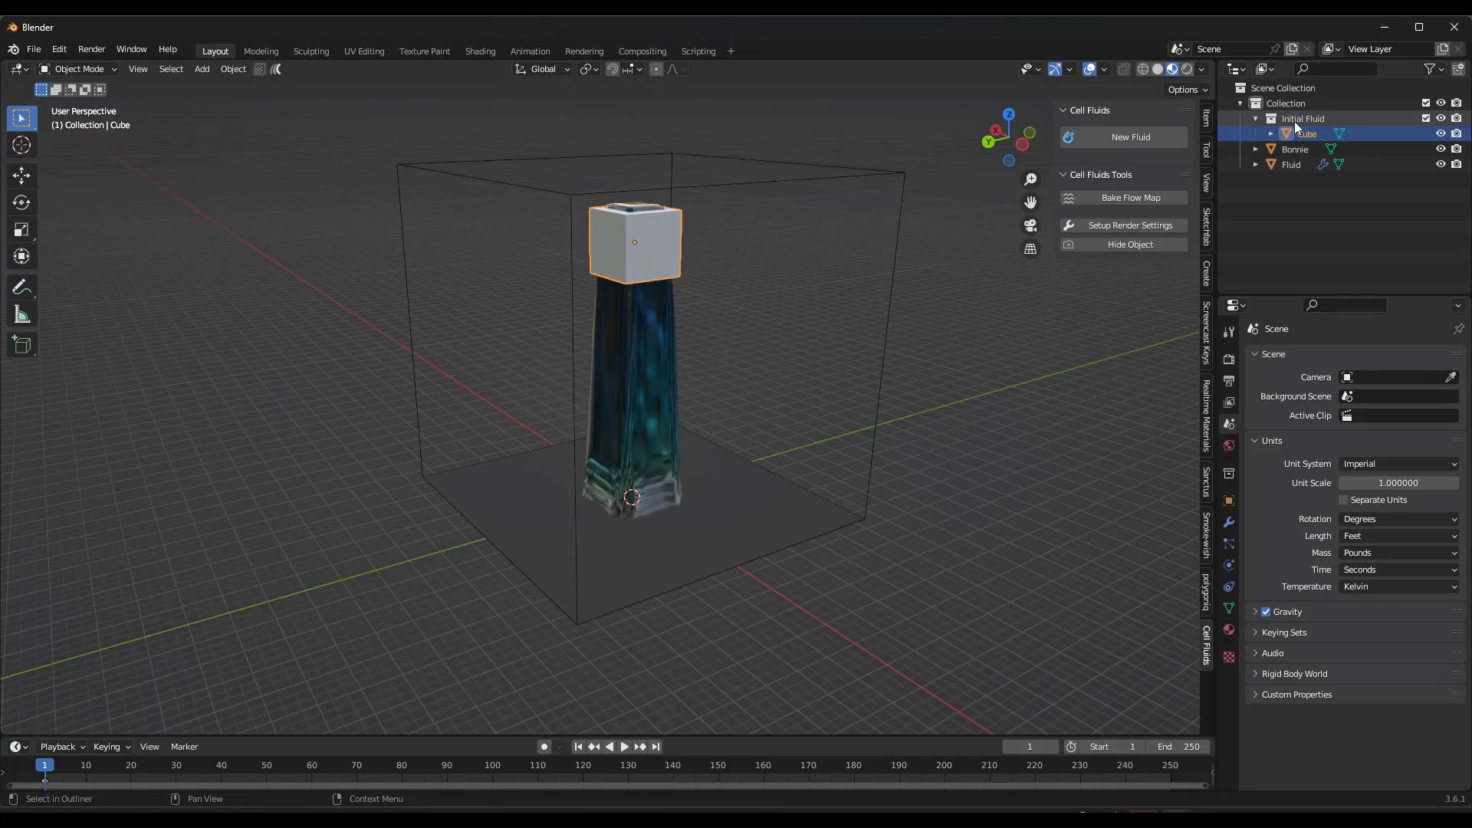
click(625, 748)
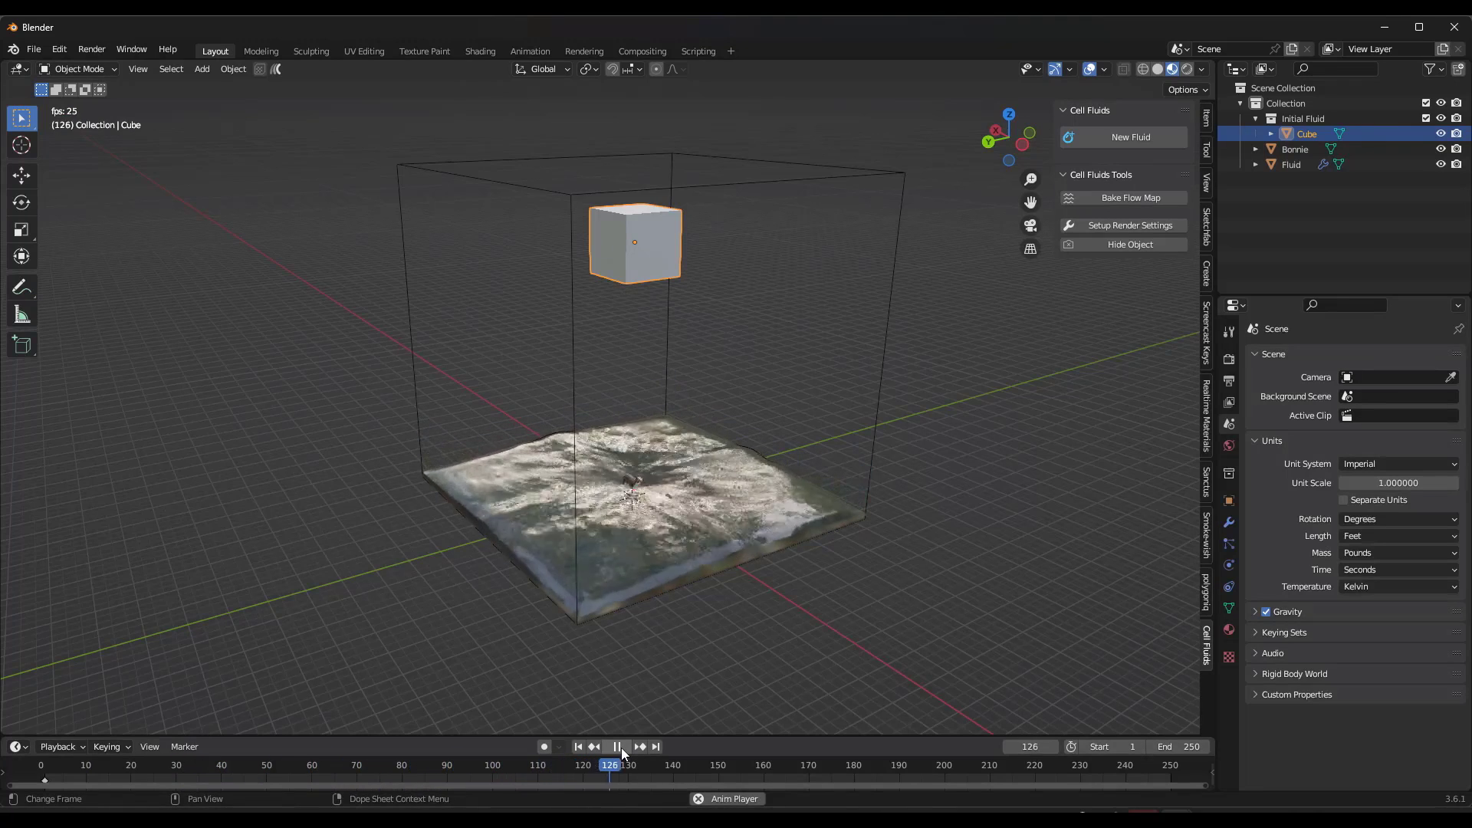
click(617, 747)
click(578, 746)
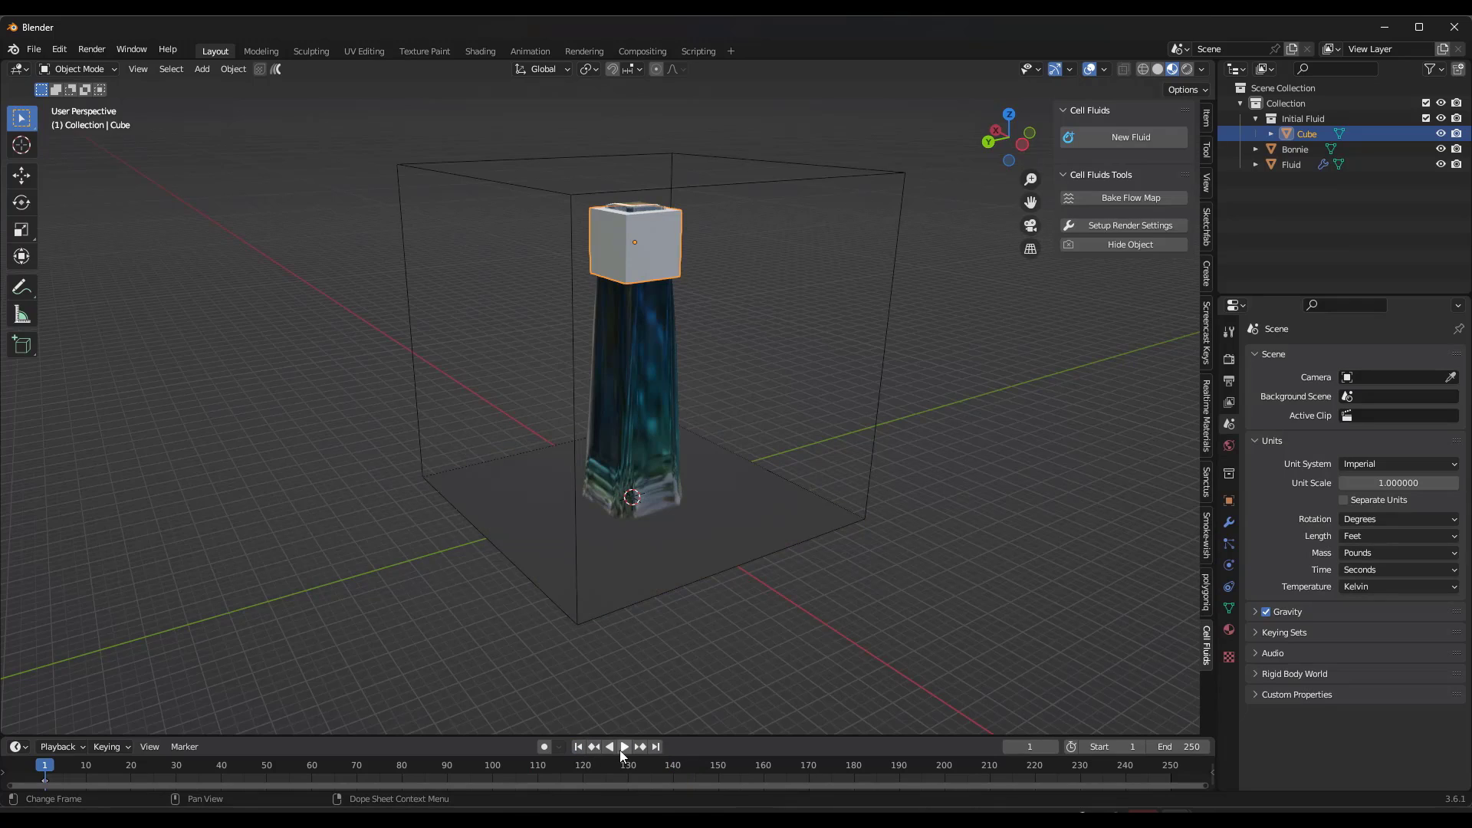
Shrink the cube to 0.253 scale and replay the simulation
key(s)
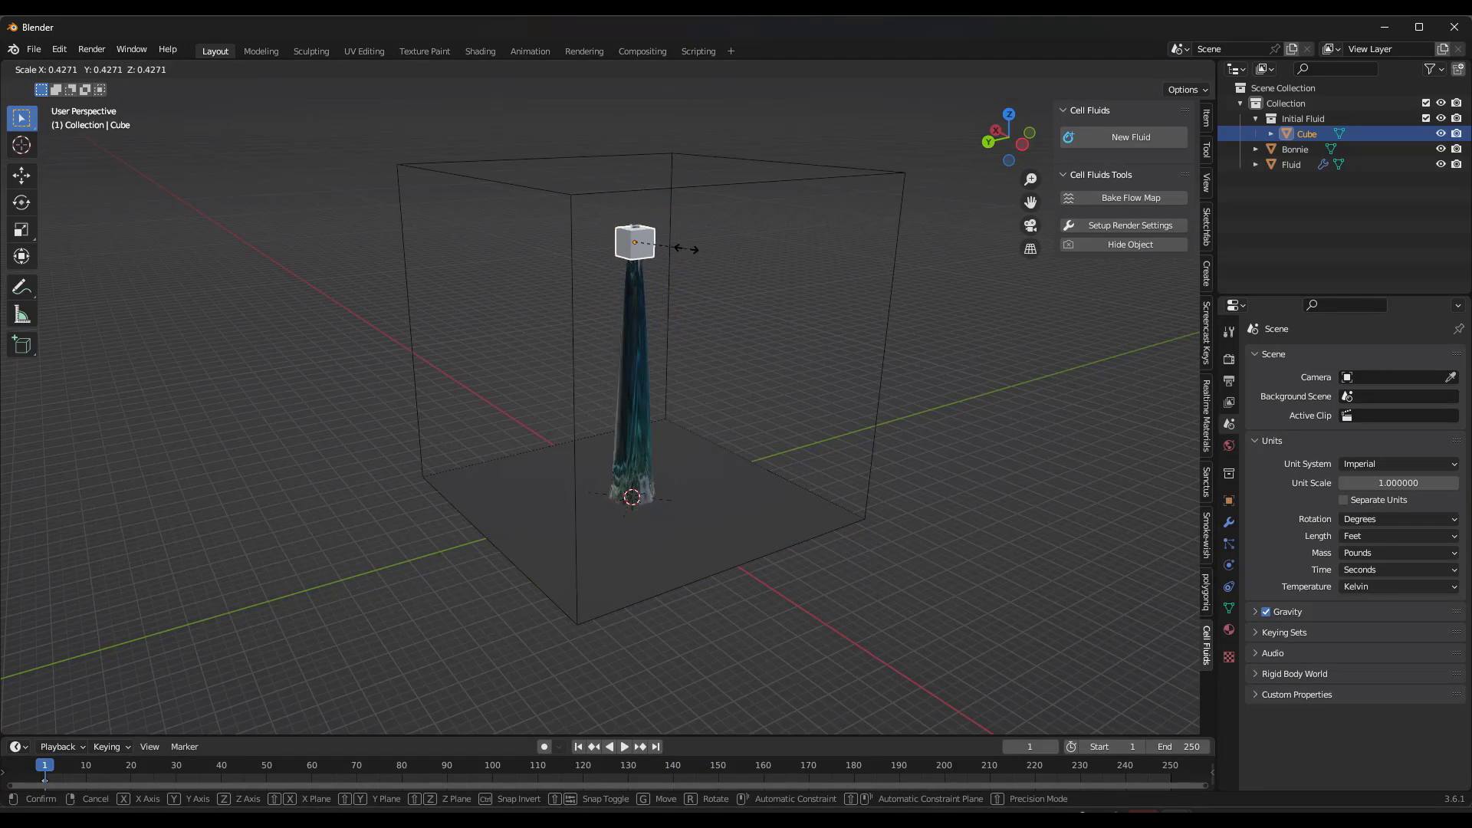
click(665, 251)
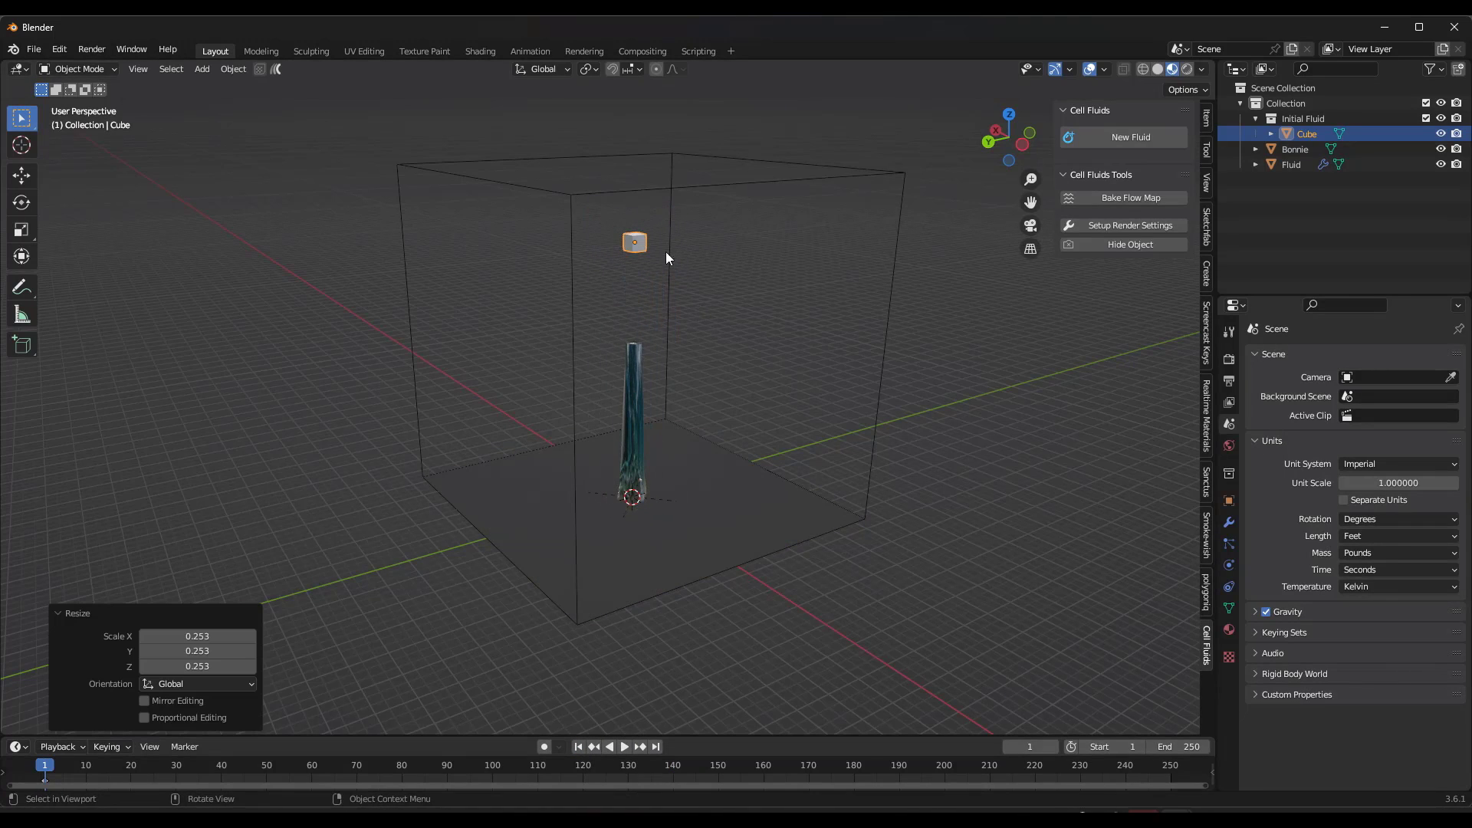
click(624, 747)
click(624, 747)
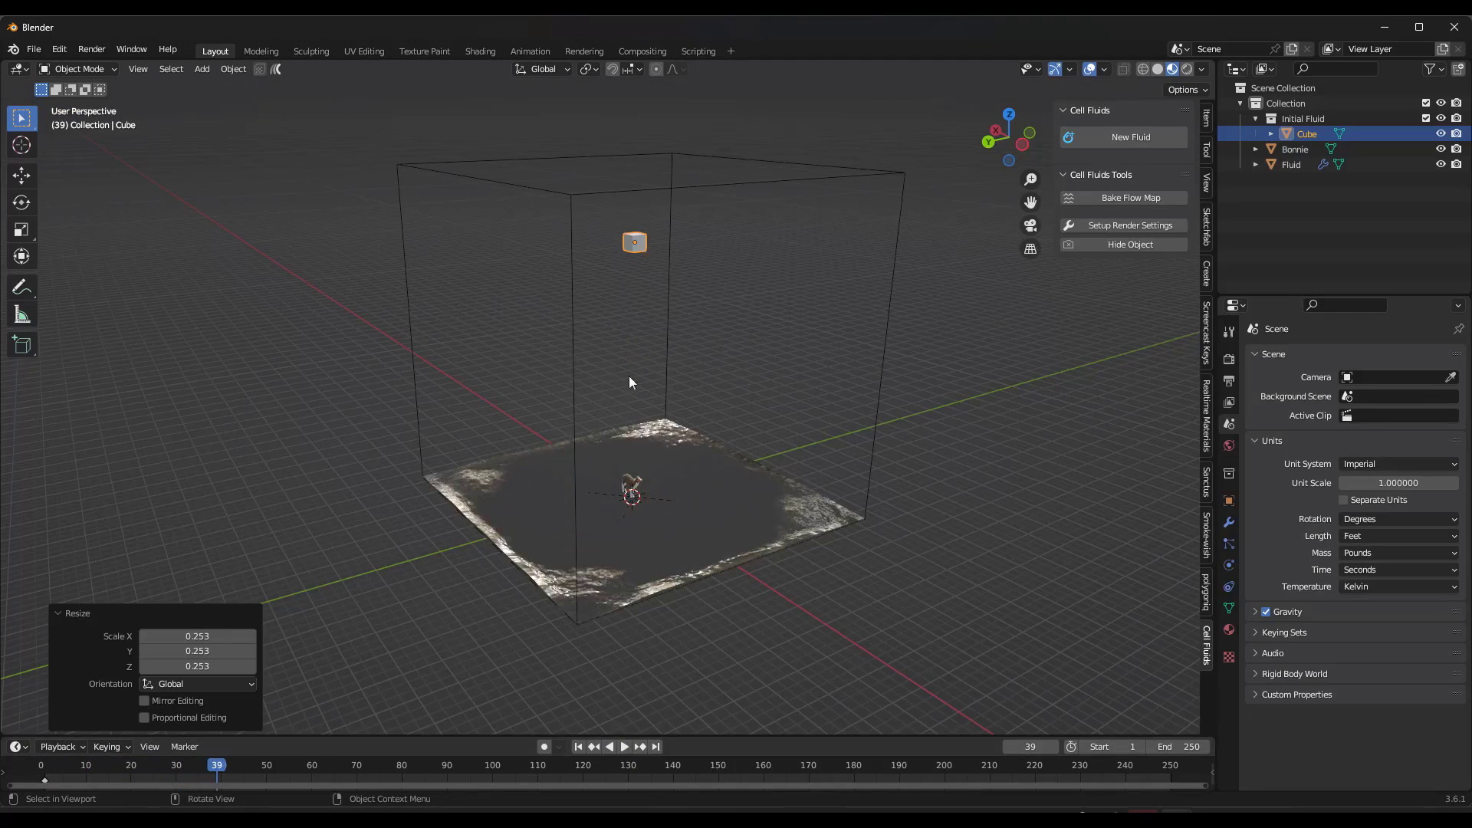
Enlarge the cube to 9.054 scale and replay the simulation up to frame 45
key(s)
click(909, 555)
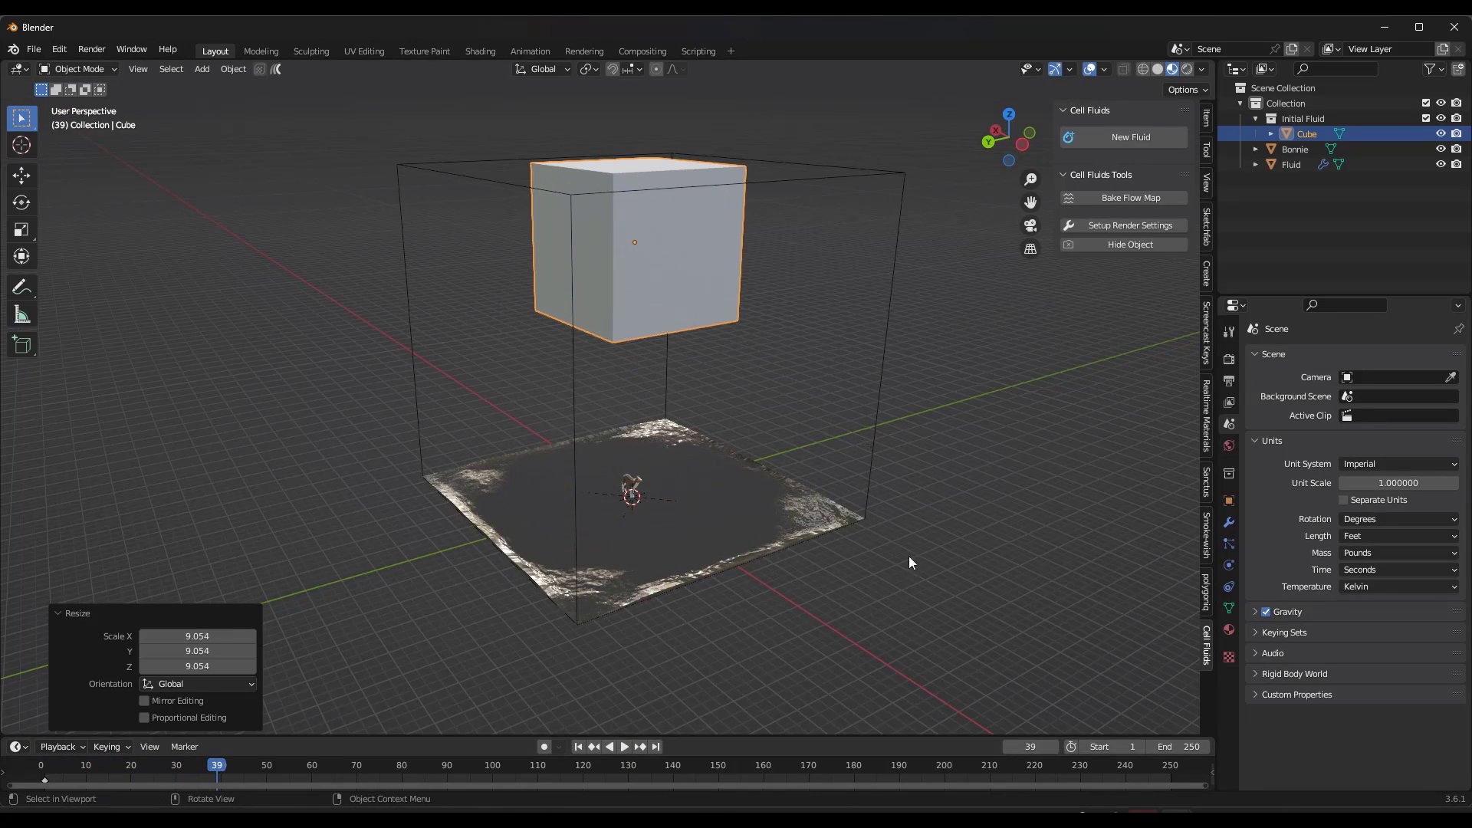
click(593, 748)
click(625, 748)
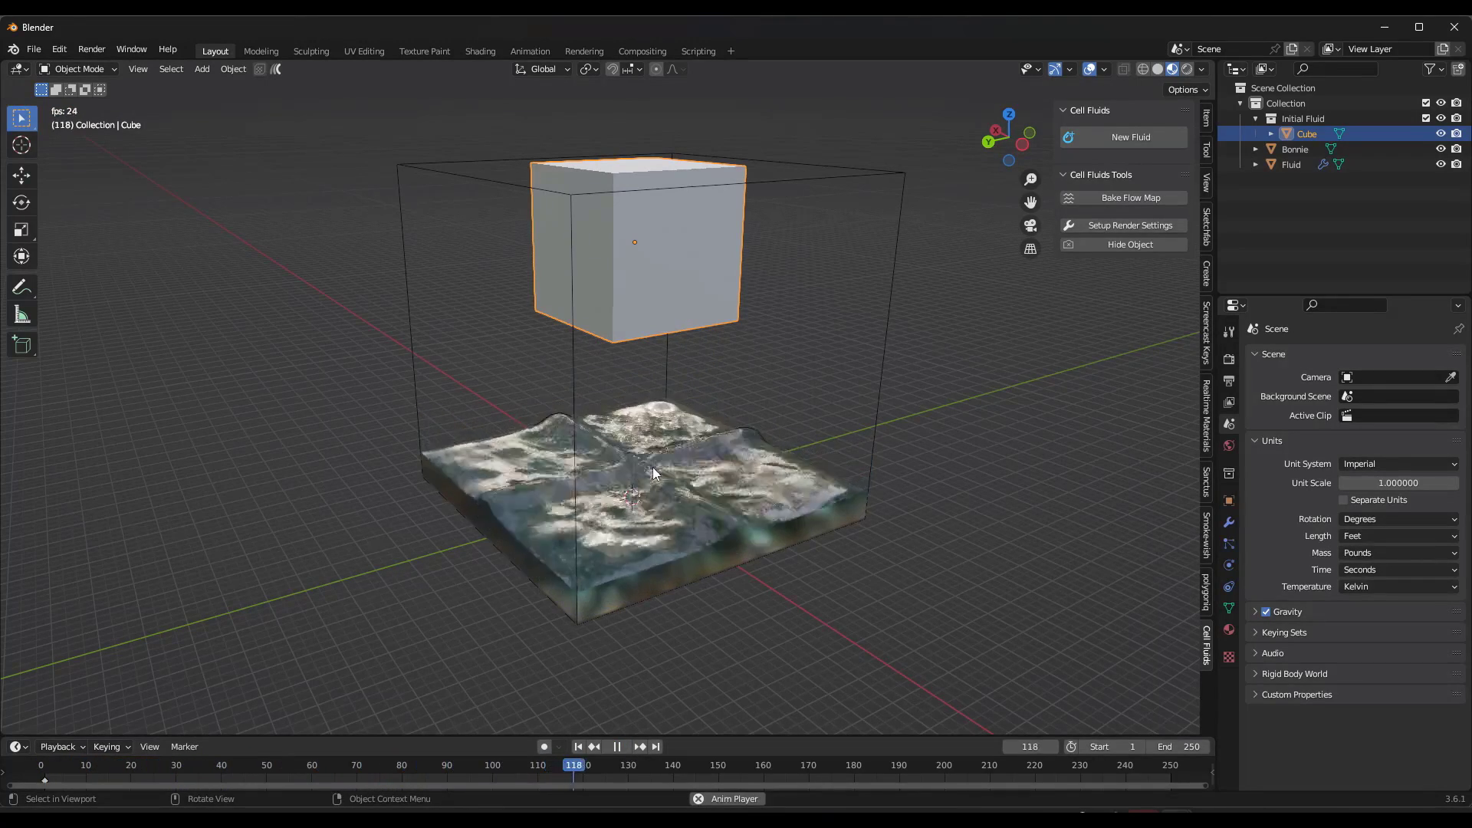
scroll(638, 508, up, 3)
scroll(639, 494, down, 3)
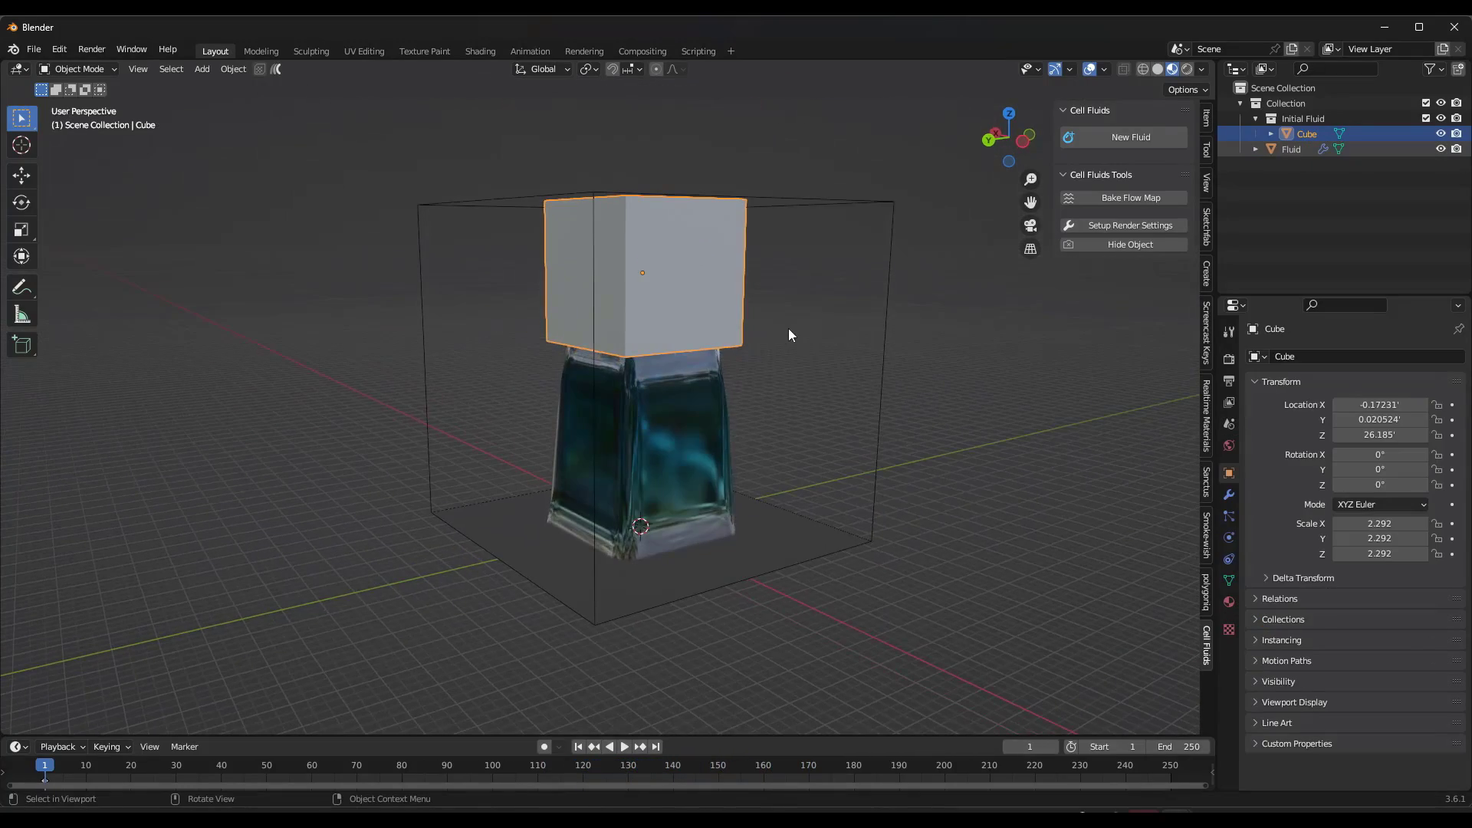
key(space)
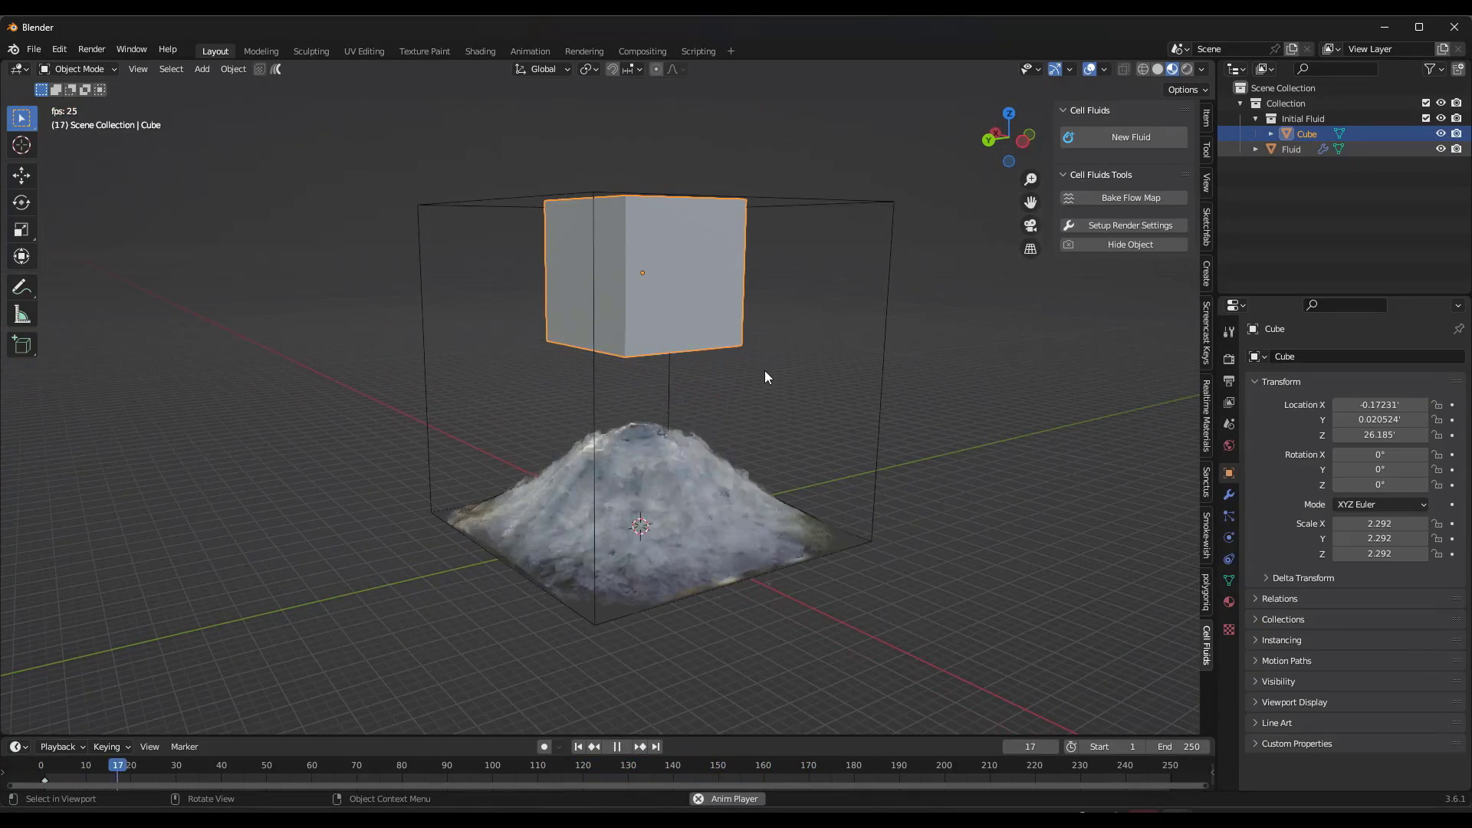
key(space)
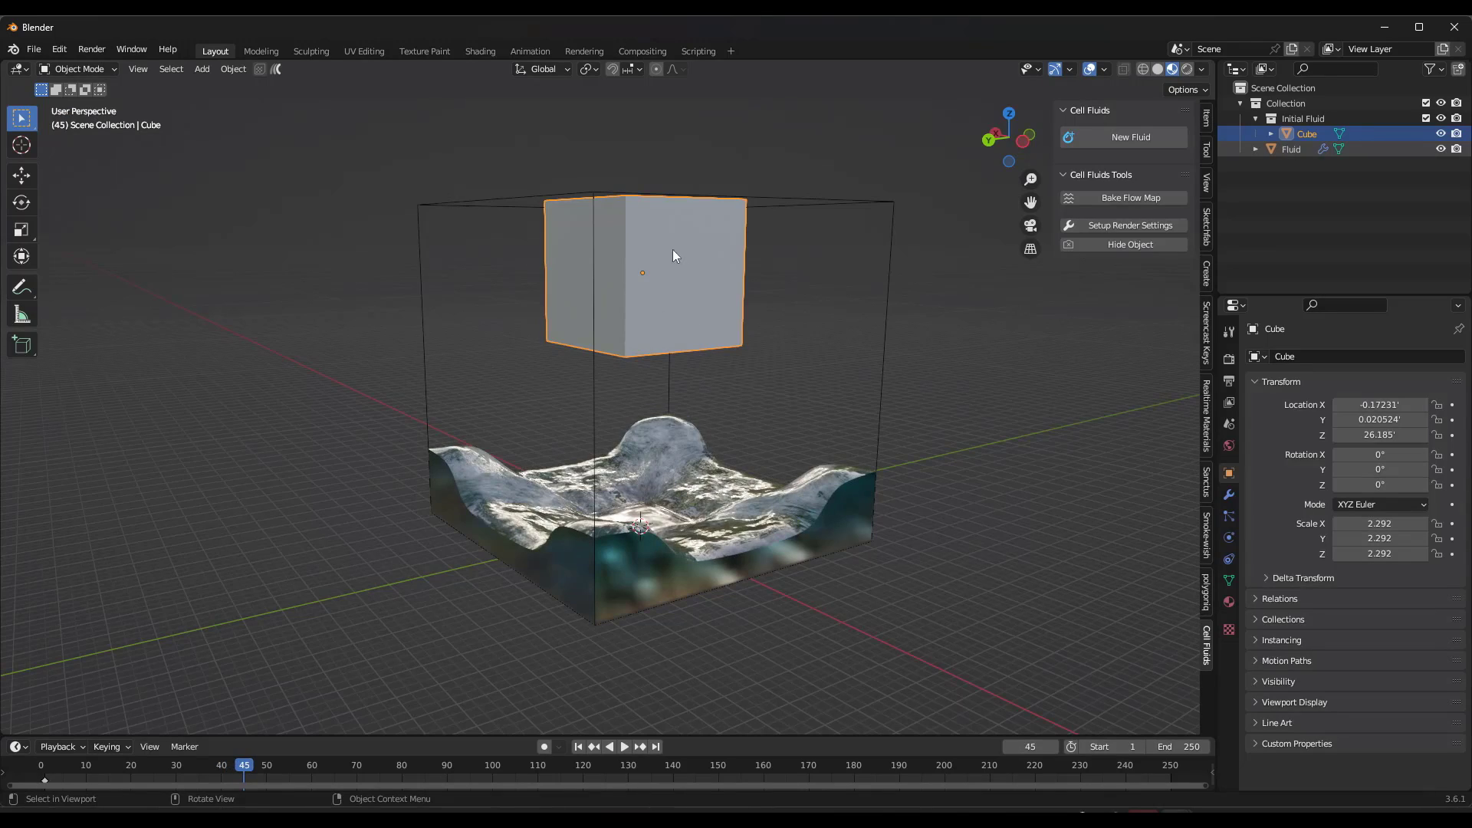
Shrink the cube to 0.221 scale and raise it along Z near the domain top
key(s)
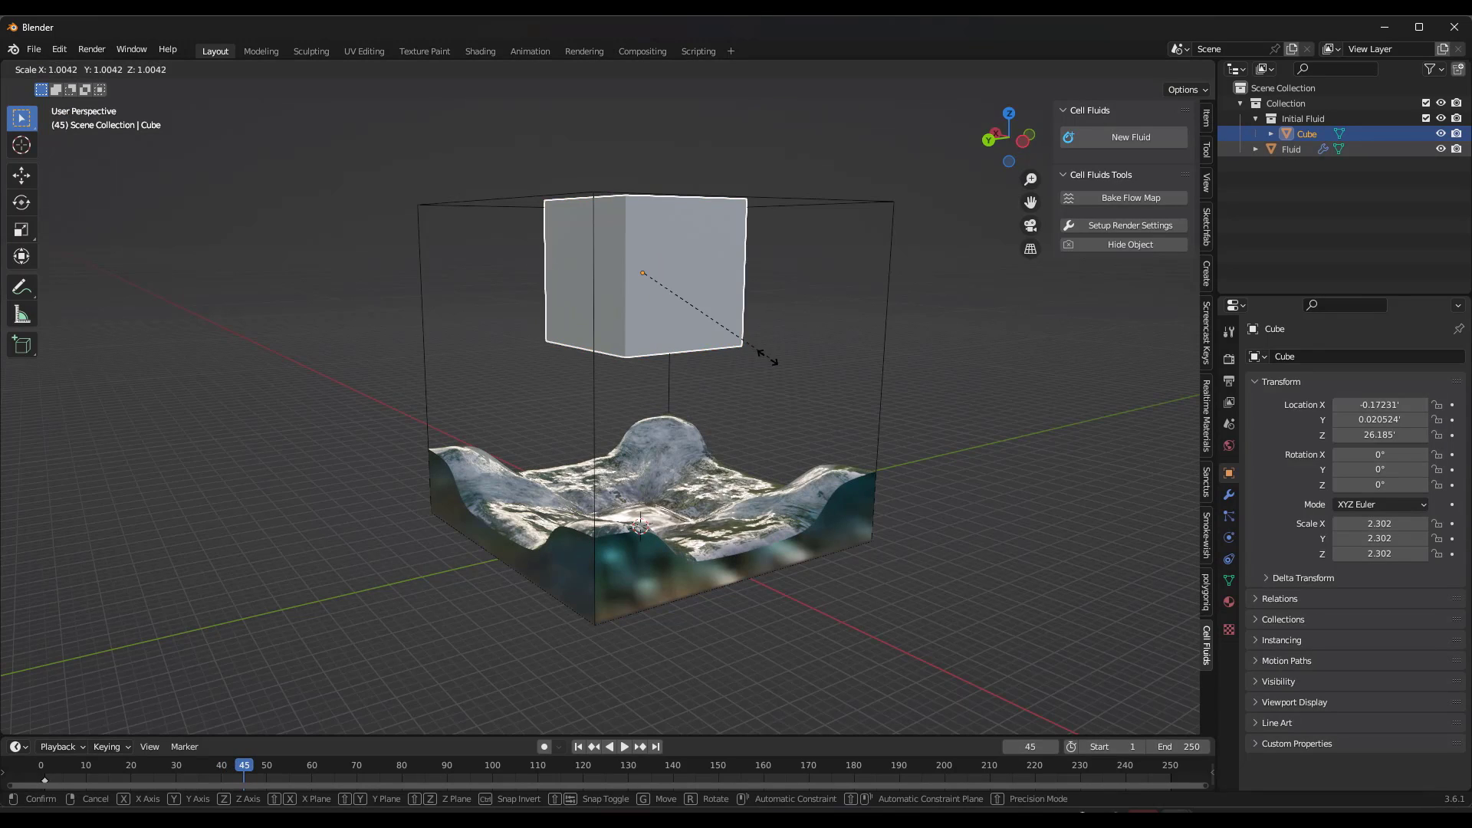
click(664, 283)
key(g)
key(z)
click(667, 246)
middle_drag(667, 246, 704, 294)
Add an Inflow collection to the Fluid domain, move the small Cube into it, and rewind
click(1272, 145)
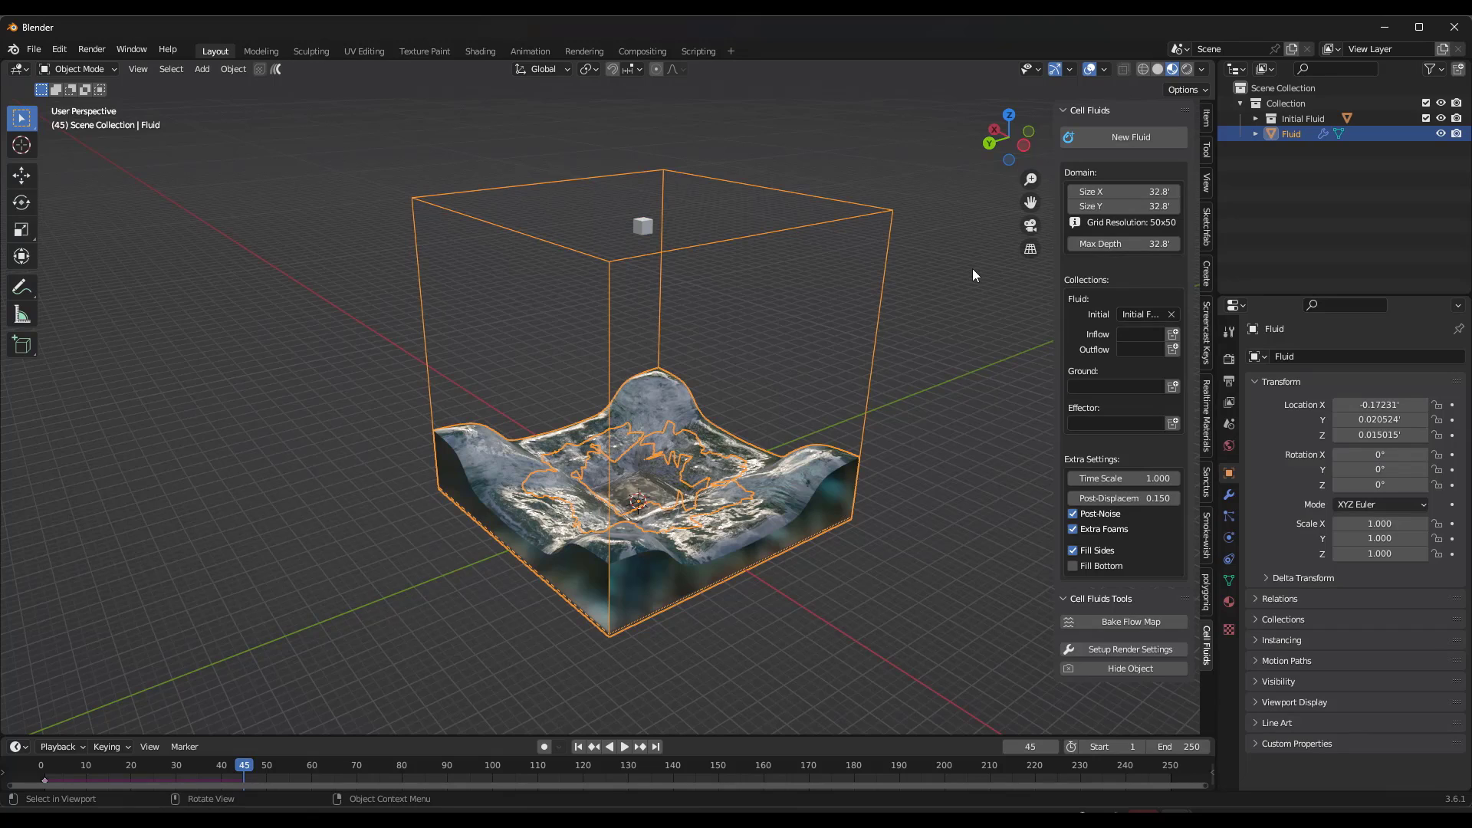
click(1173, 335)
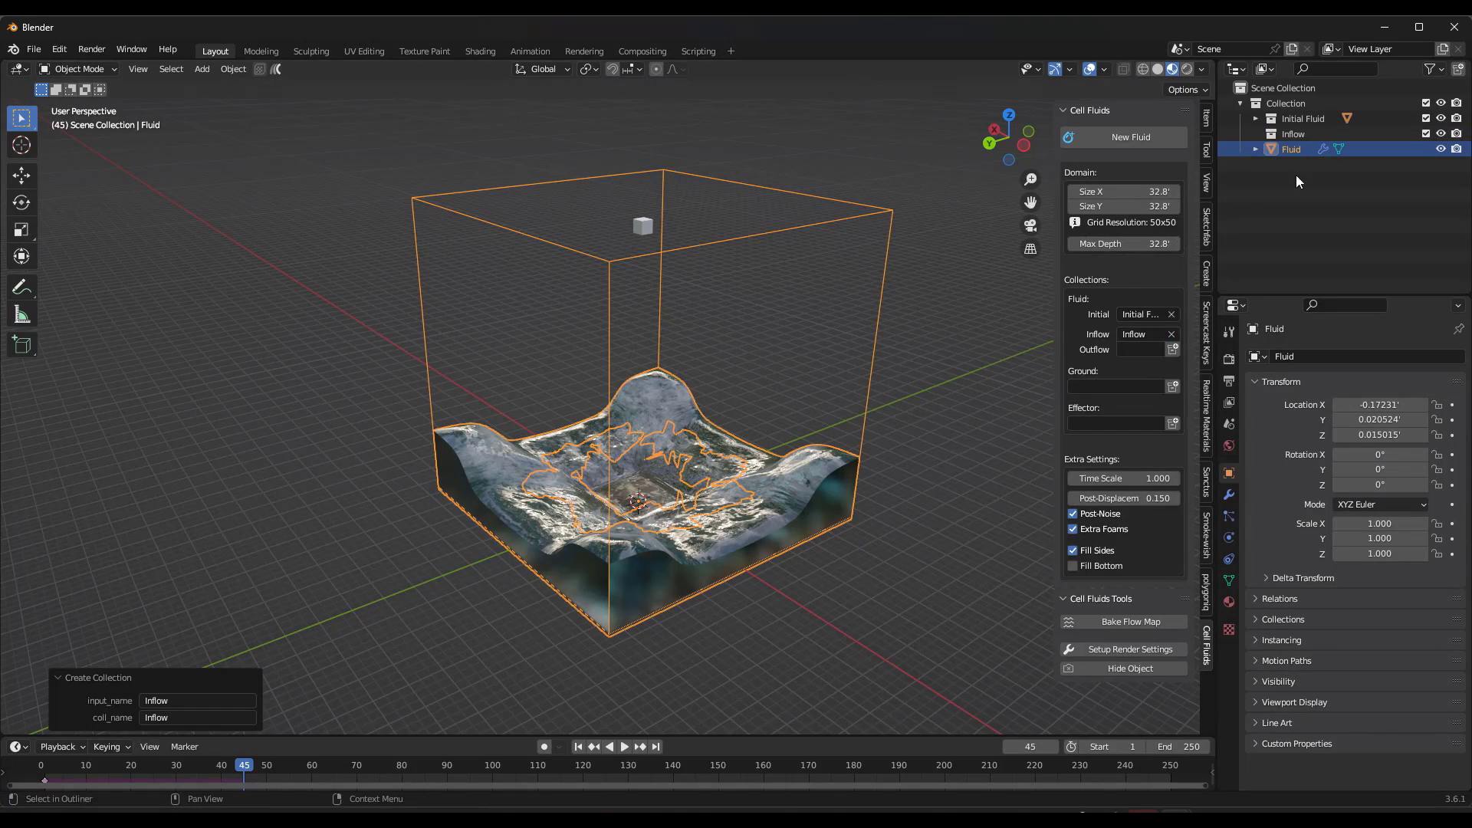
click(644, 226)
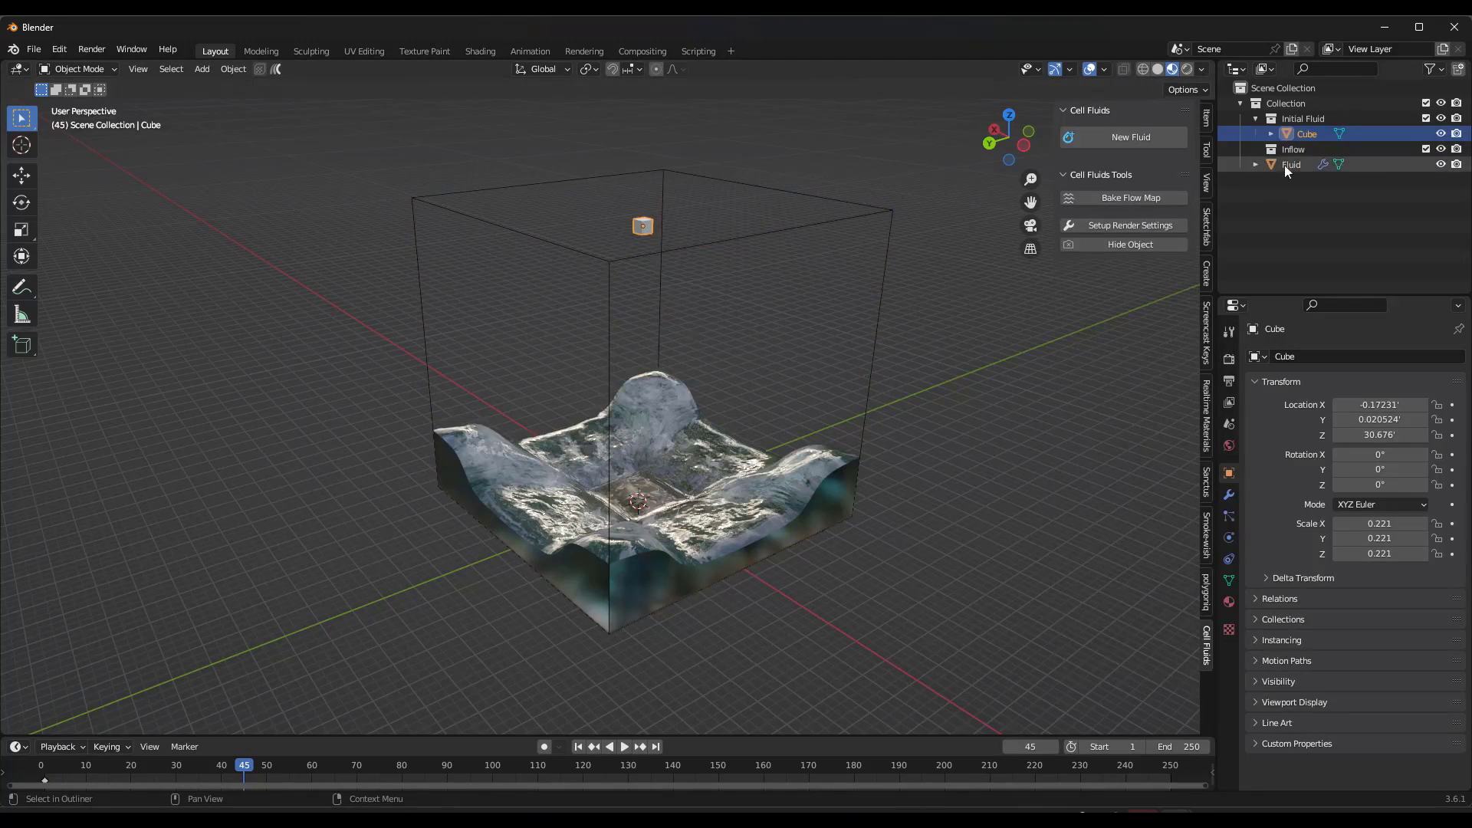
drag(1314, 134, 1295, 149)
middle_drag(1028, 269, 935, 352)
click(578, 747)
Play the inflow simulation and lower the inflow cube slightly along Z
click(624, 747)
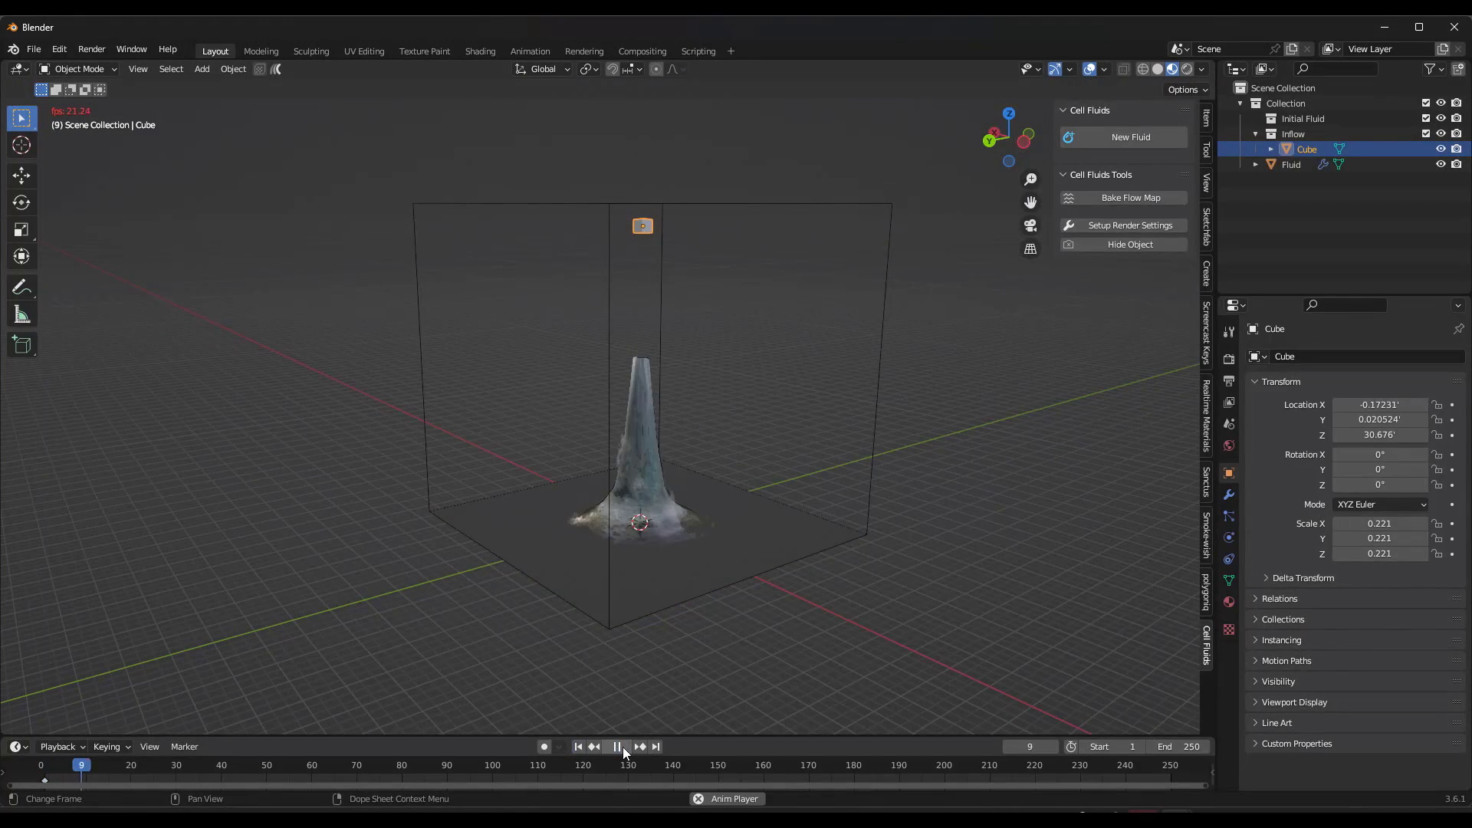
middle_drag(741, 484, 682, 490)
ctrl+middle_drag(646, 276, 642, 238)
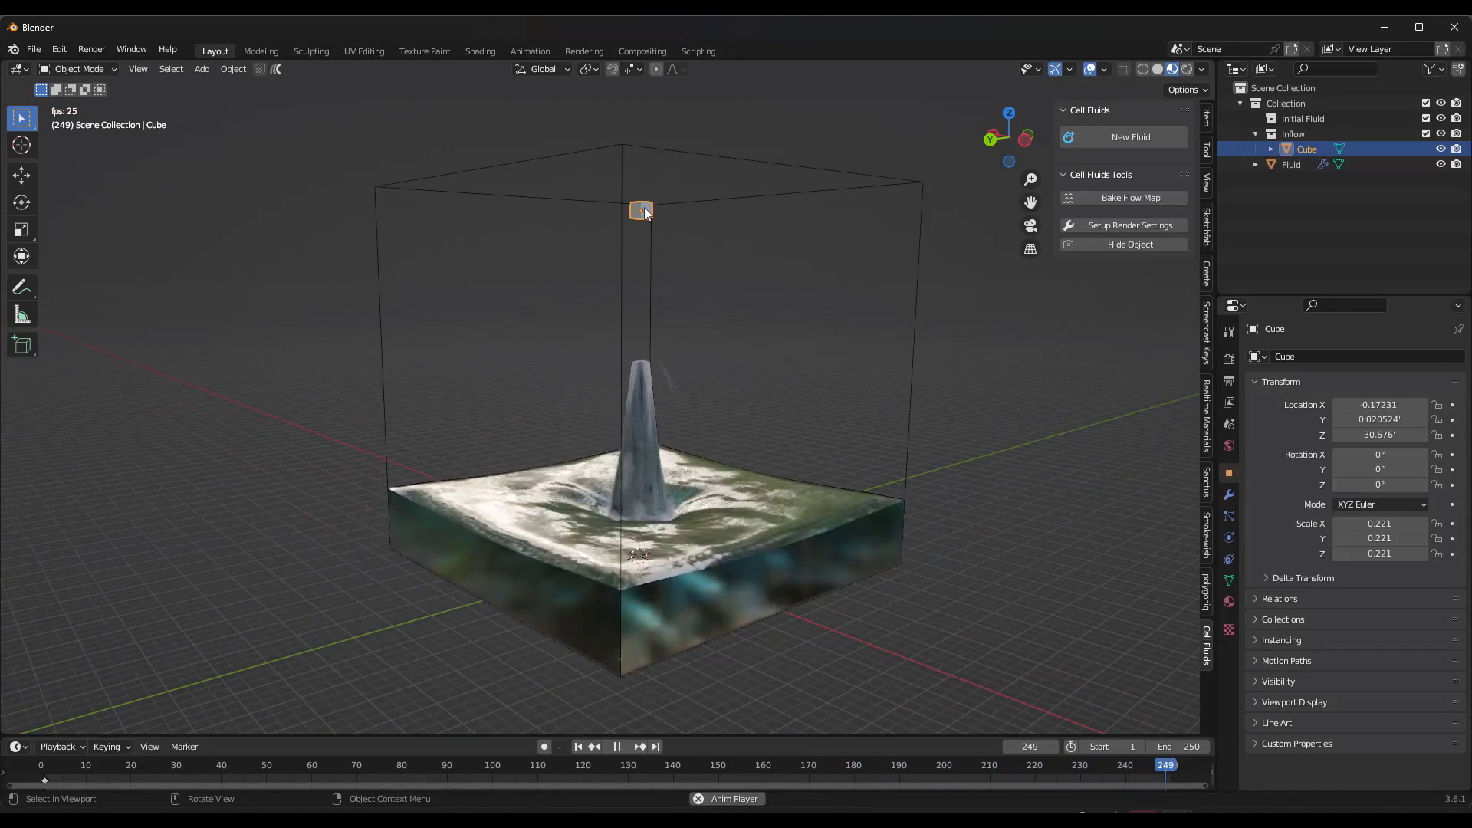
key(g)
key(z)
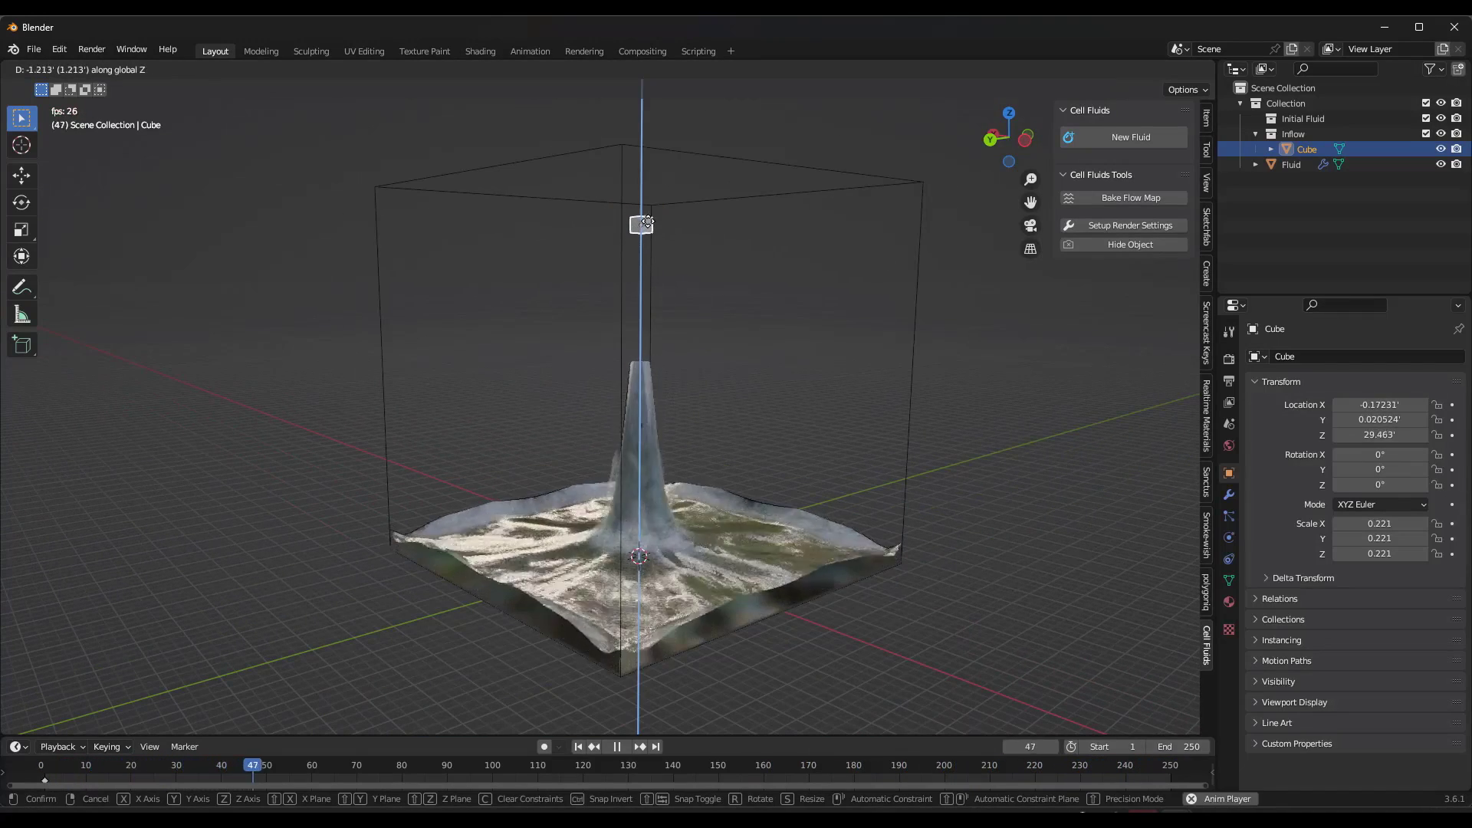
click(647, 222)
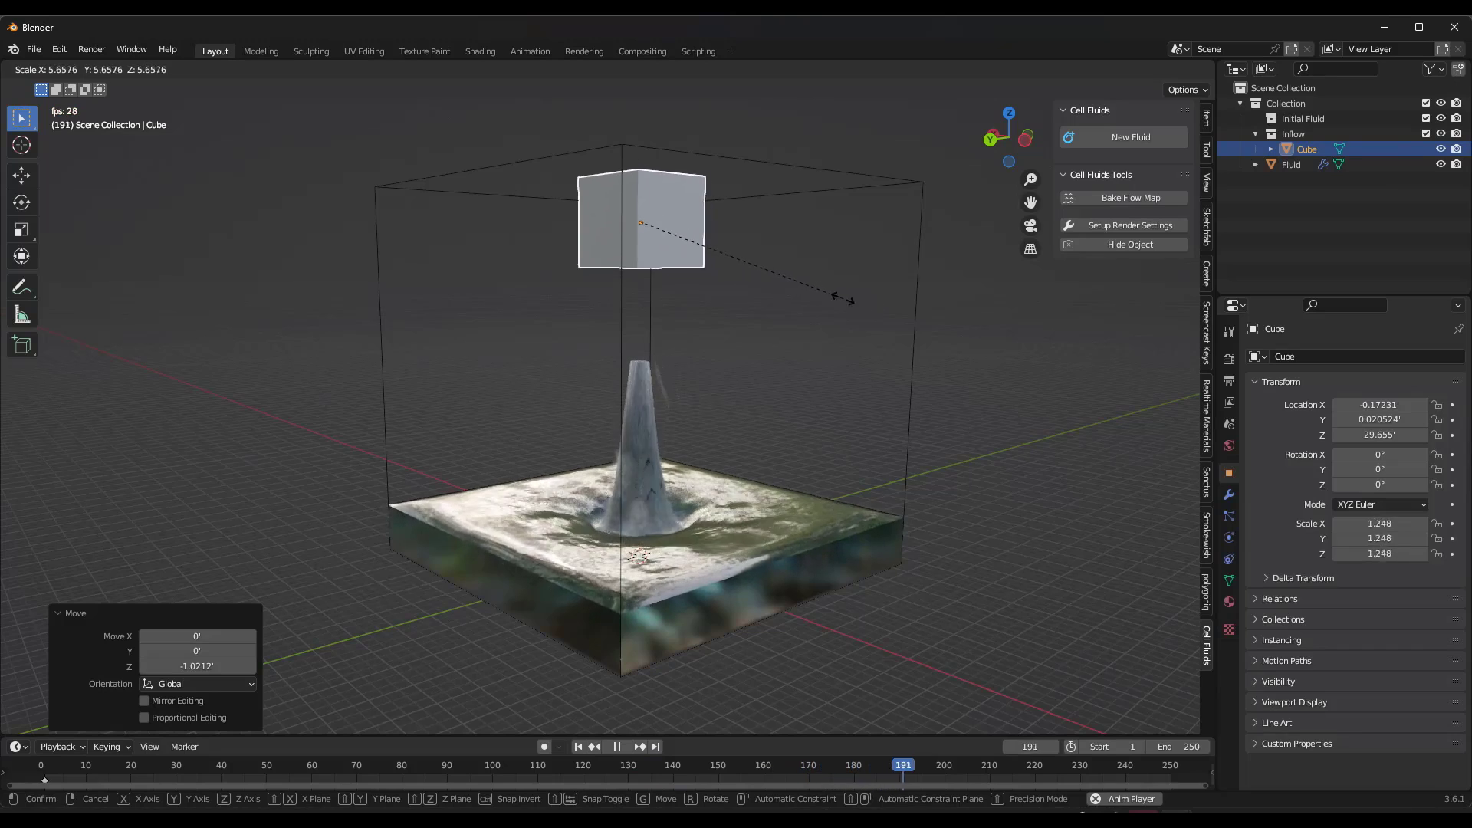
Resize the inflow cube to 0.453 scale and pause playback at frame 55
mouse_move(1124, 423)
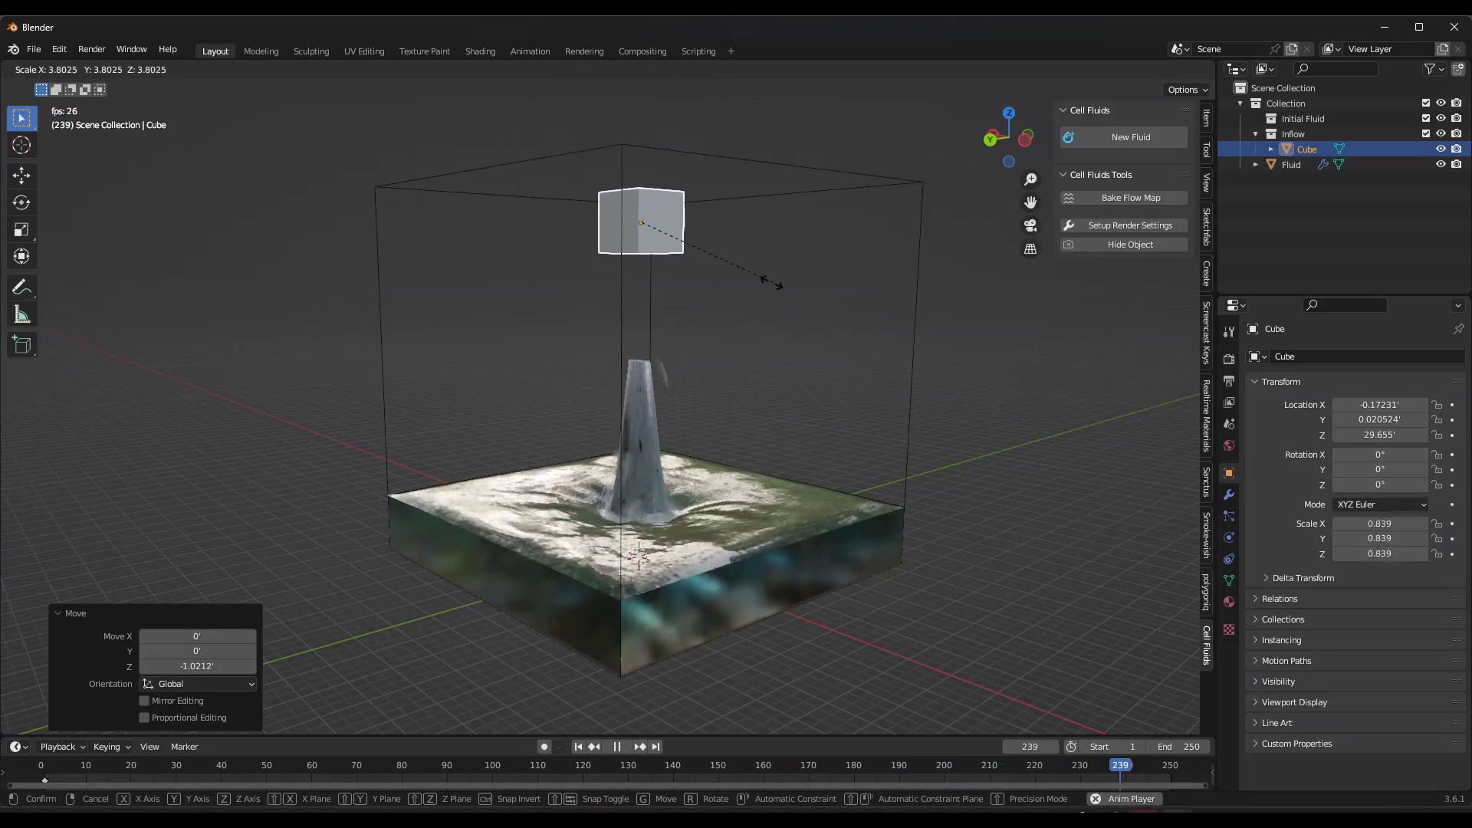
click(756, 285)
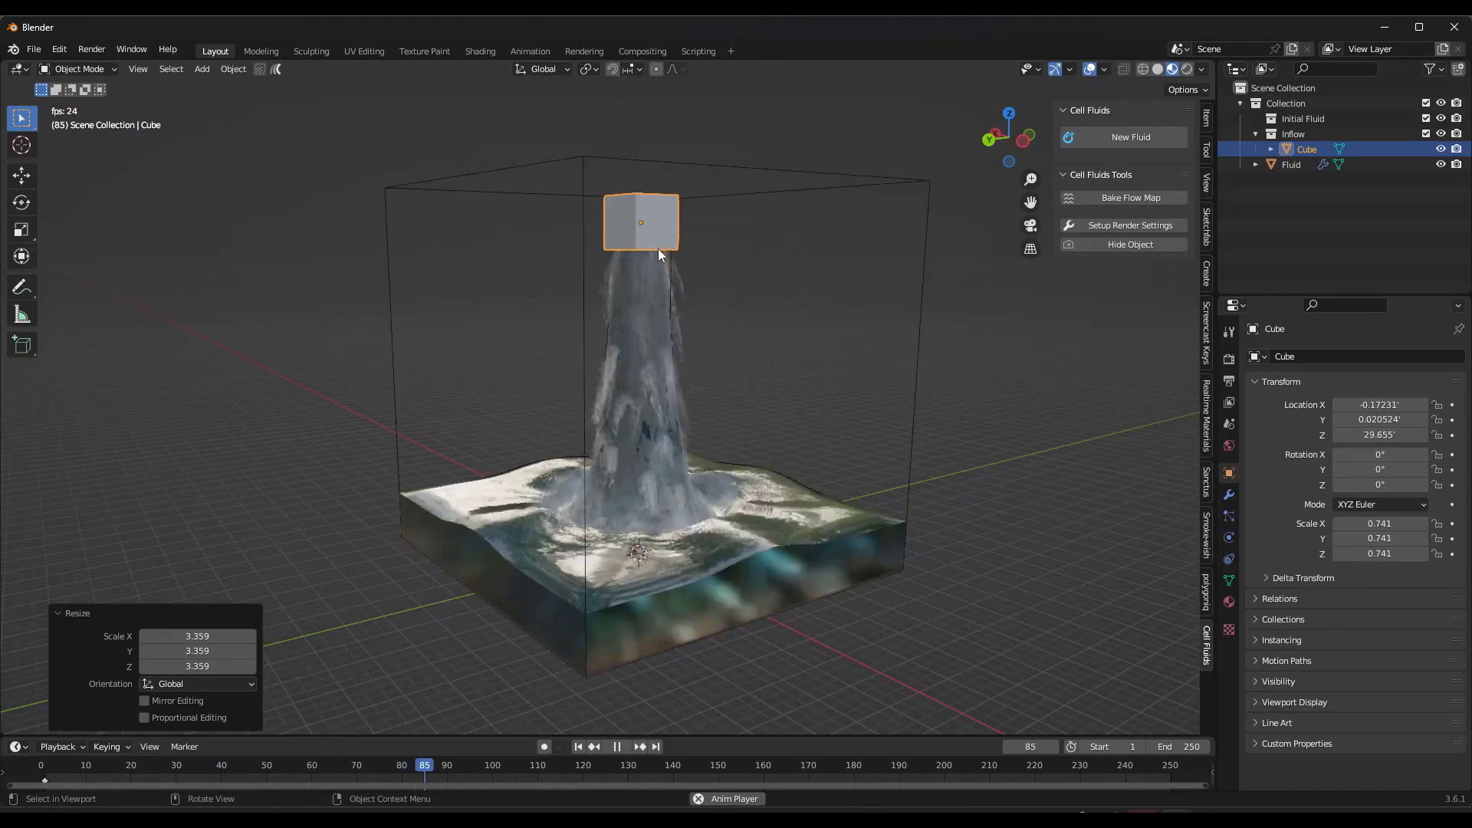
key(s)
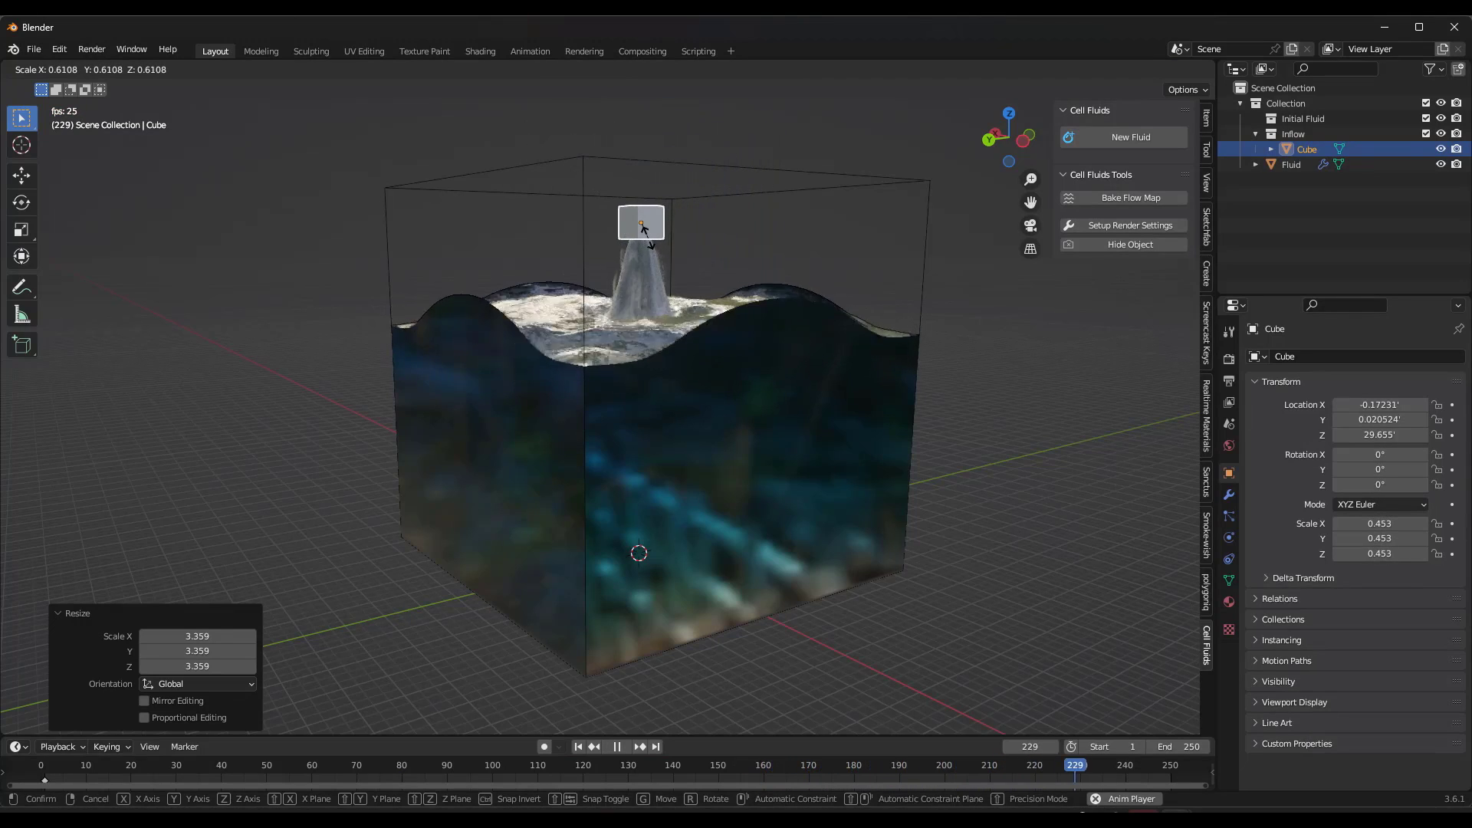
click(642, 227)
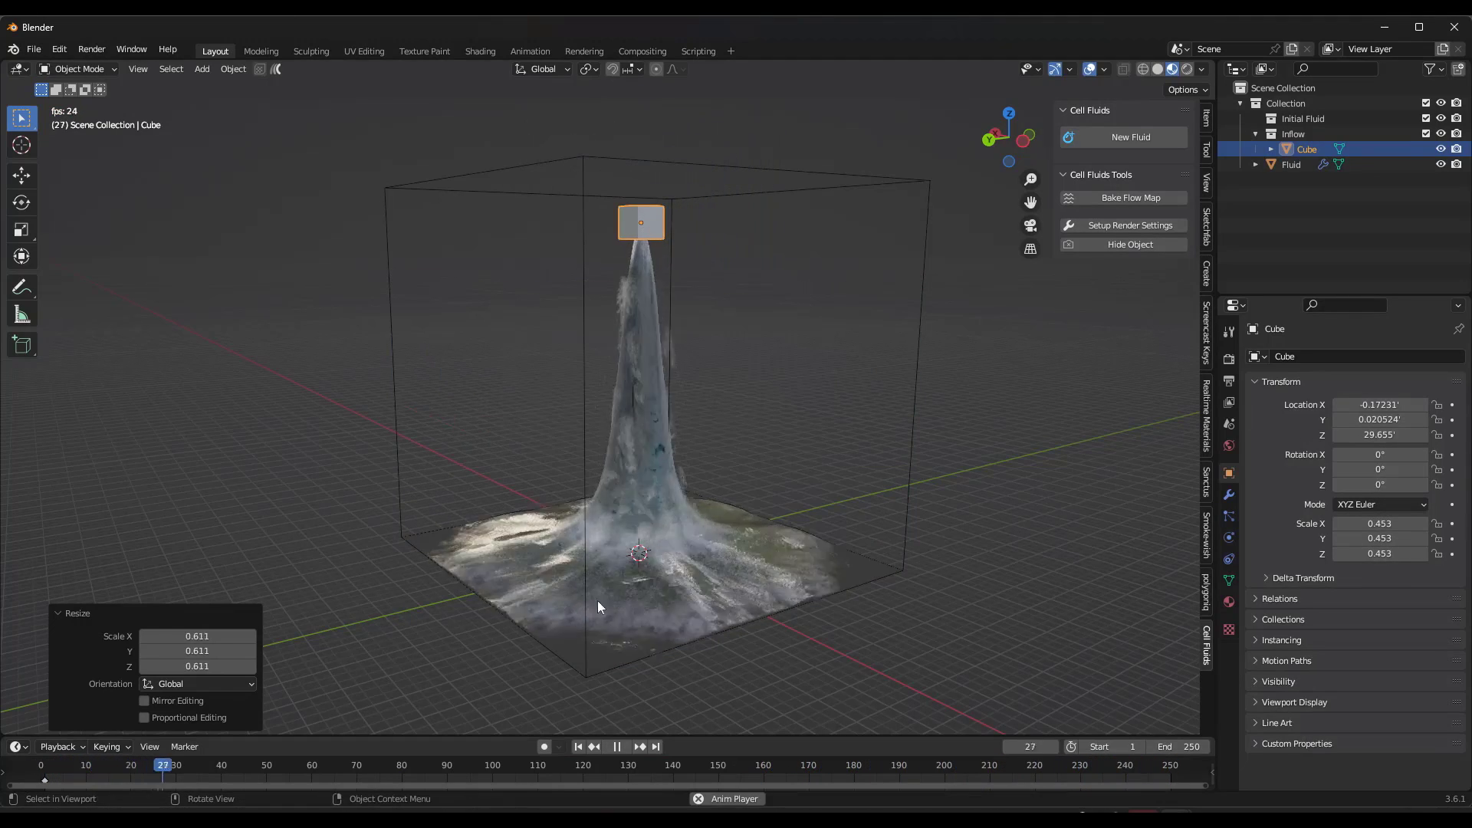
click(618, 746)
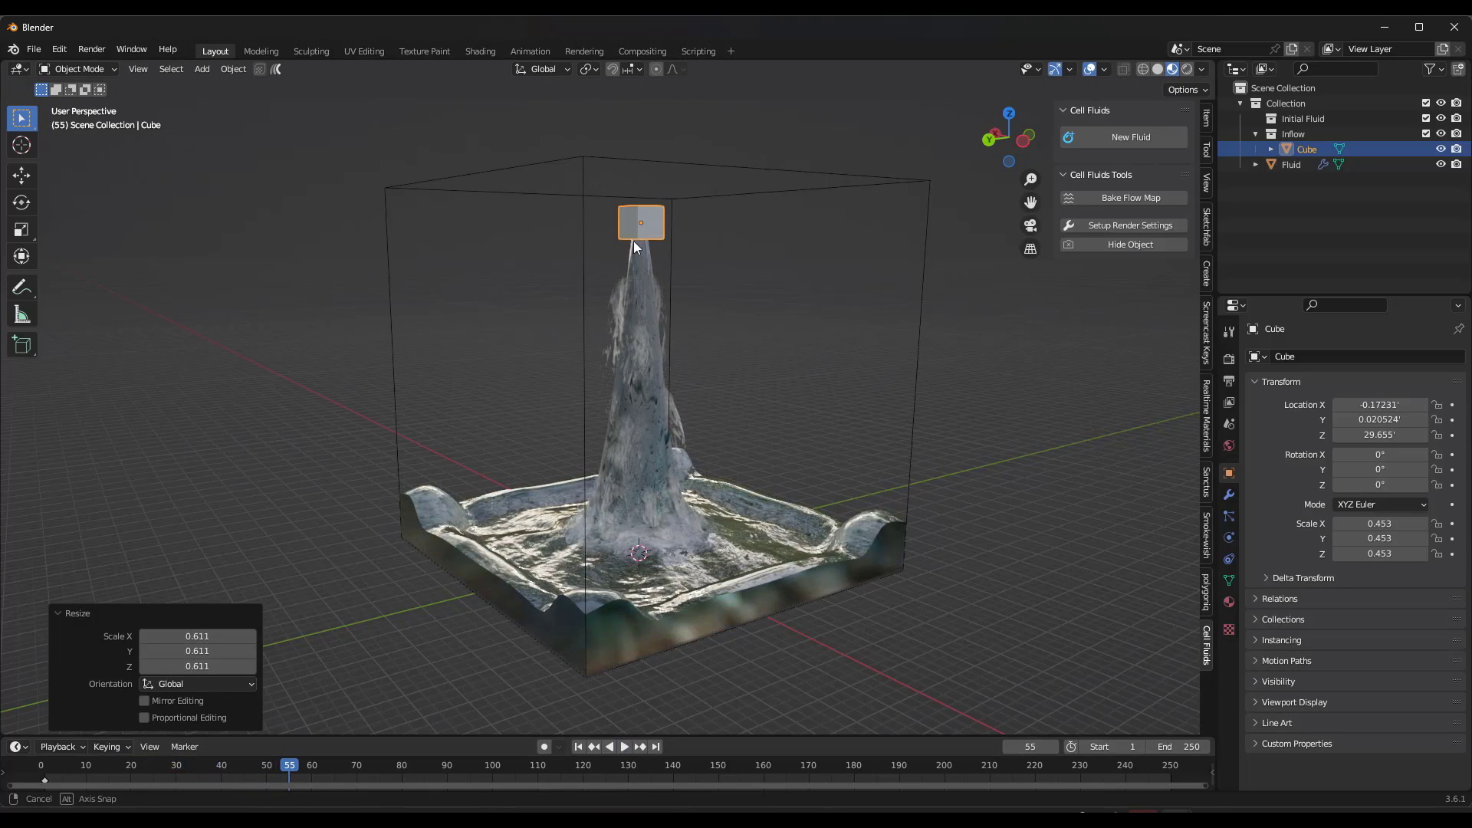
middle_drag(633, 242, 663, 272)
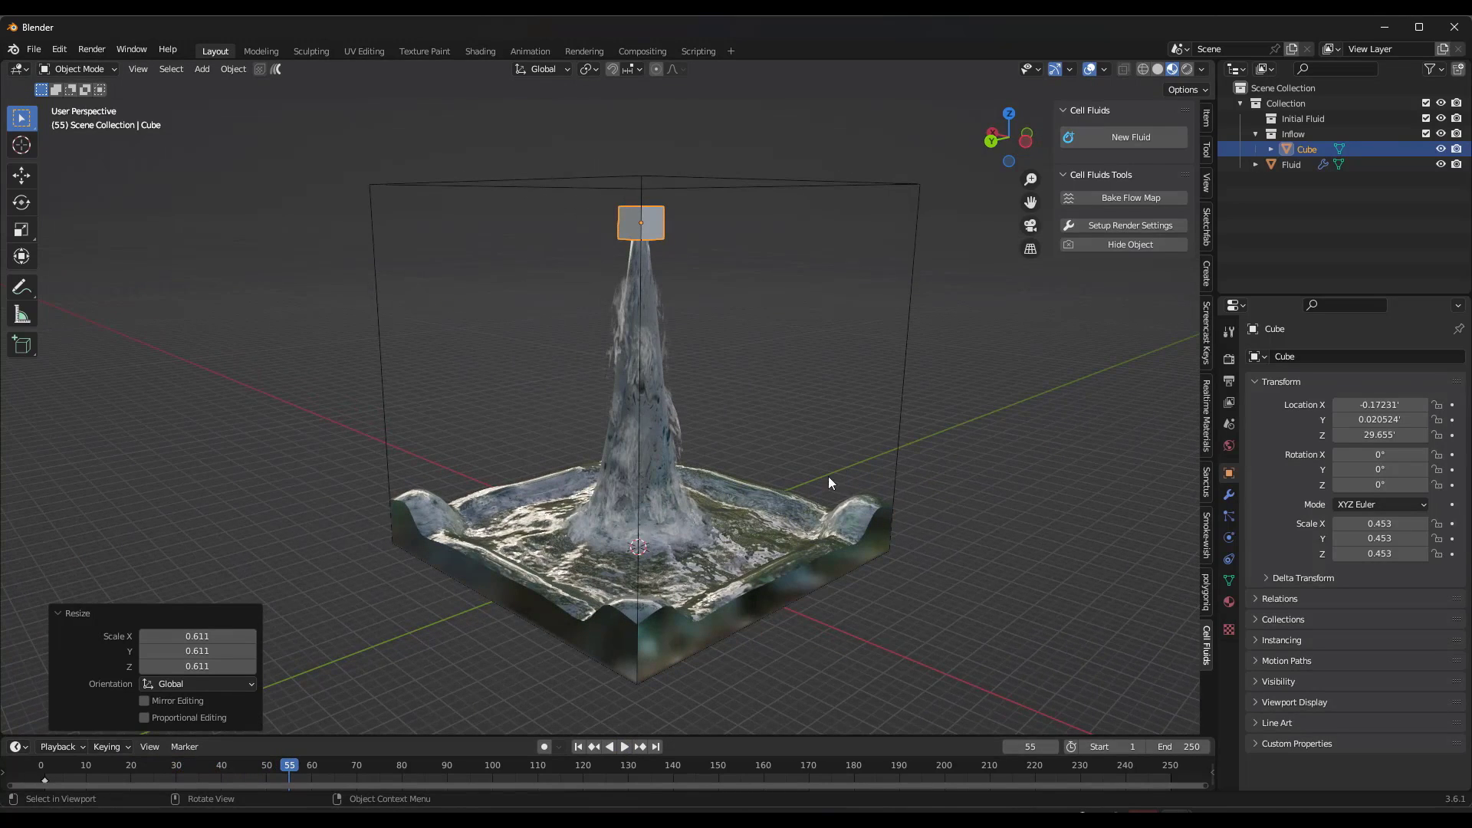
Select the Fluid domain and create a new Outflow collection for it
click(909, 319)
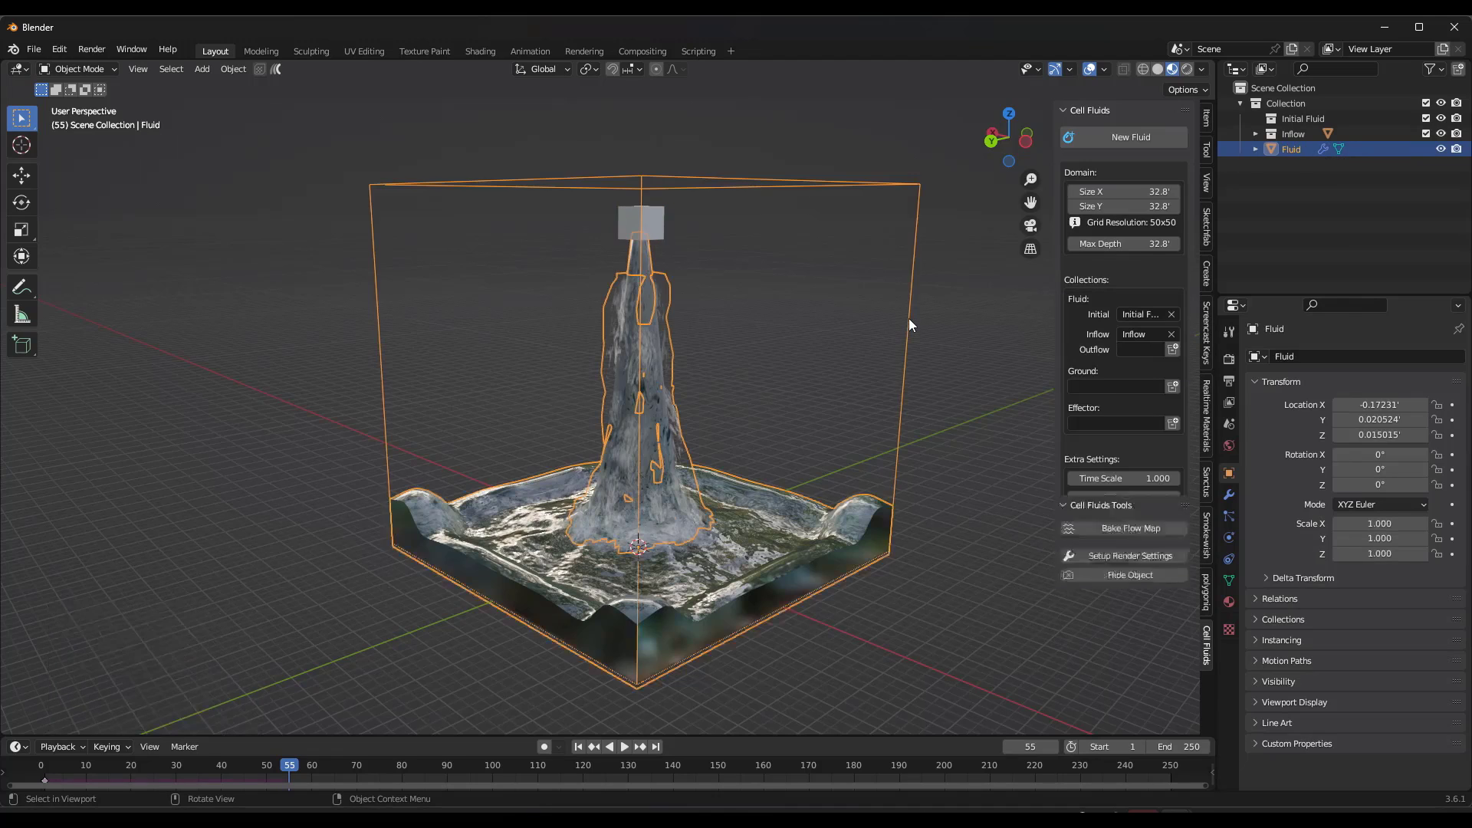
click(1173, 349)
scroll(670, 320, down, 3)
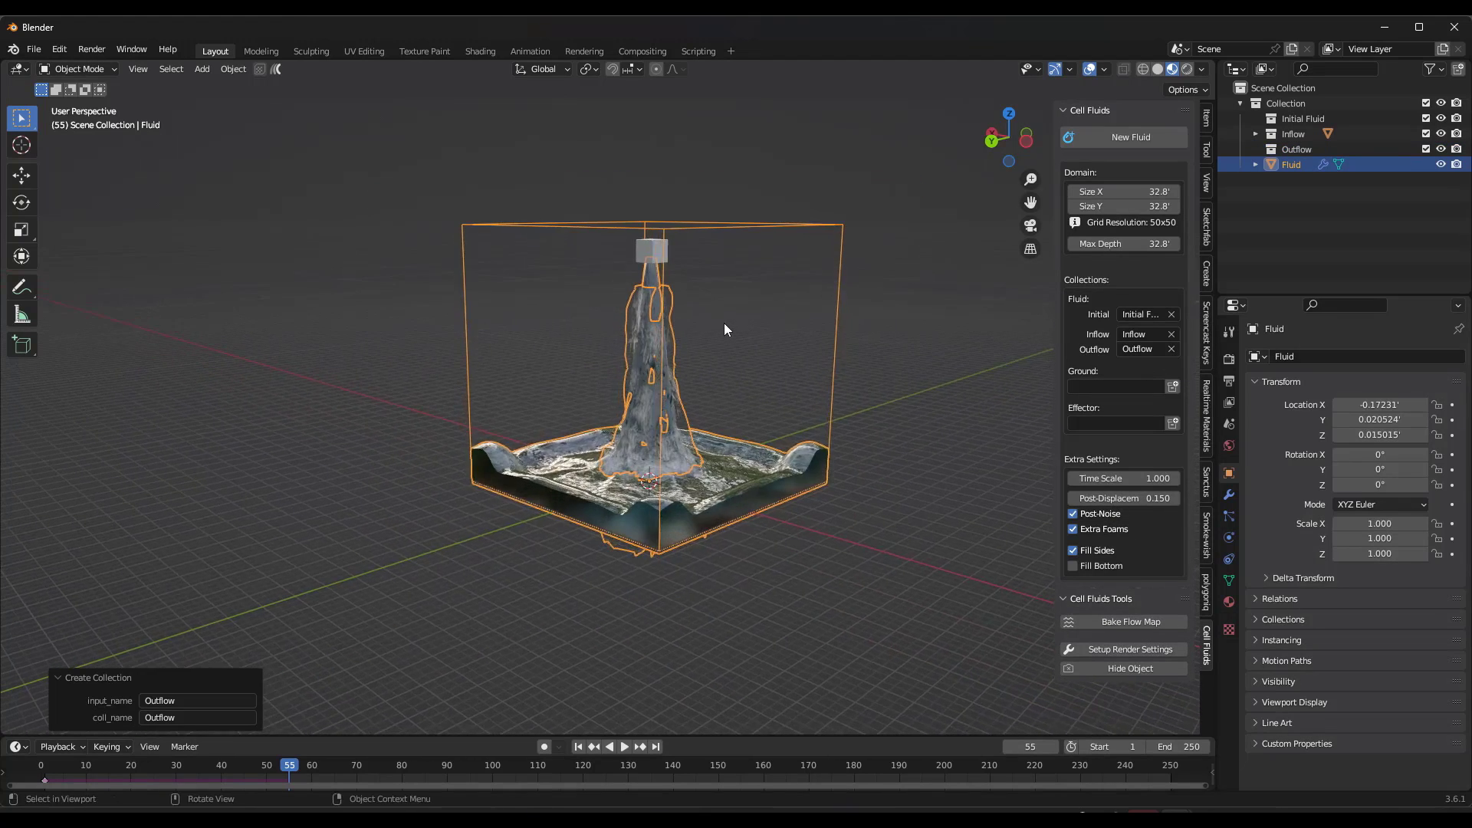
middle_drag(745, 455, 797, 463)
Add Cube.001 as a bar along the domain edge, stretched to 18.145 on Y at Z 1.2011
key(shift+a)
mouse_move(788, 467)
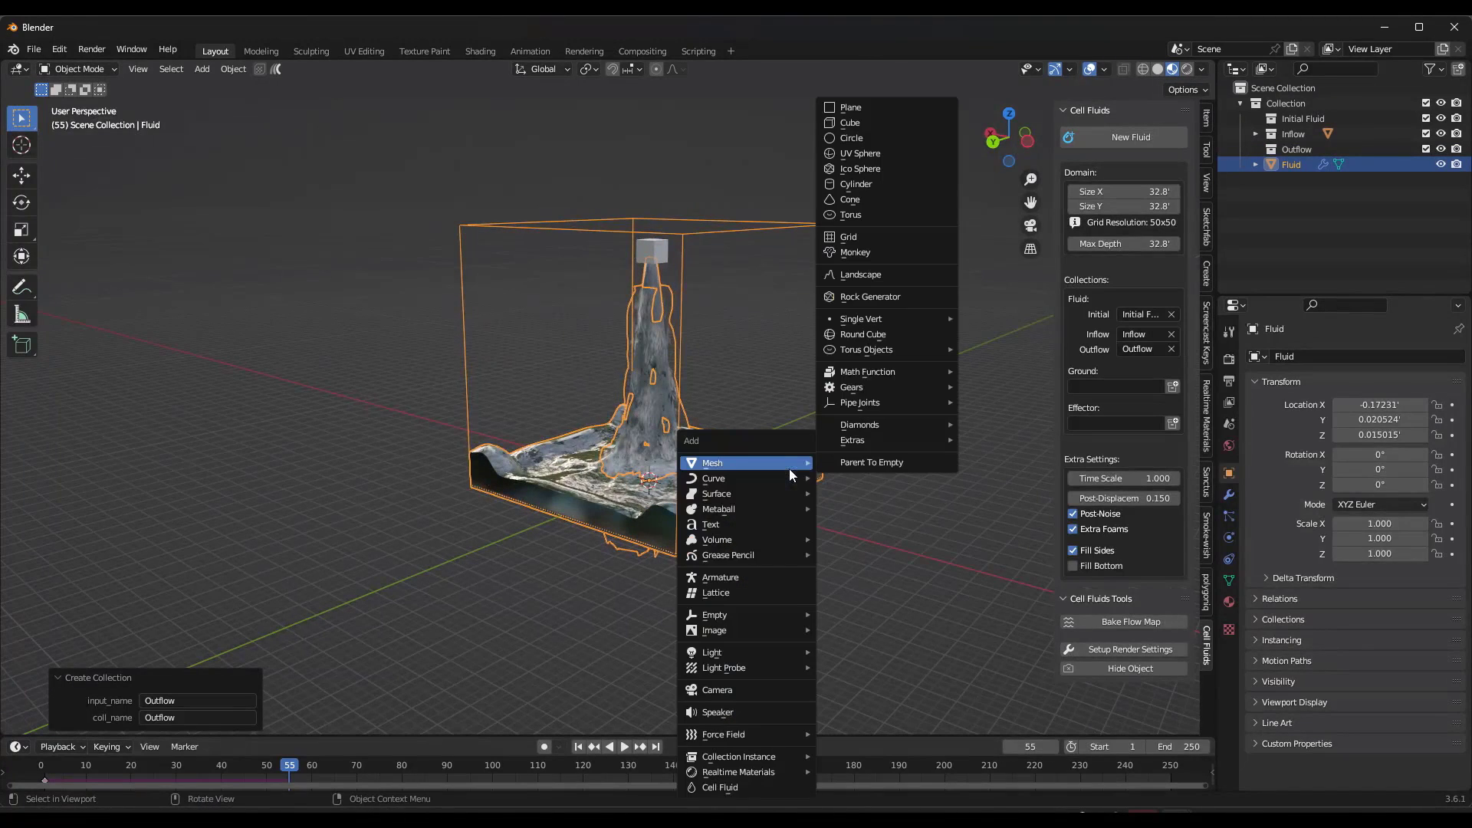
click(850, 125)
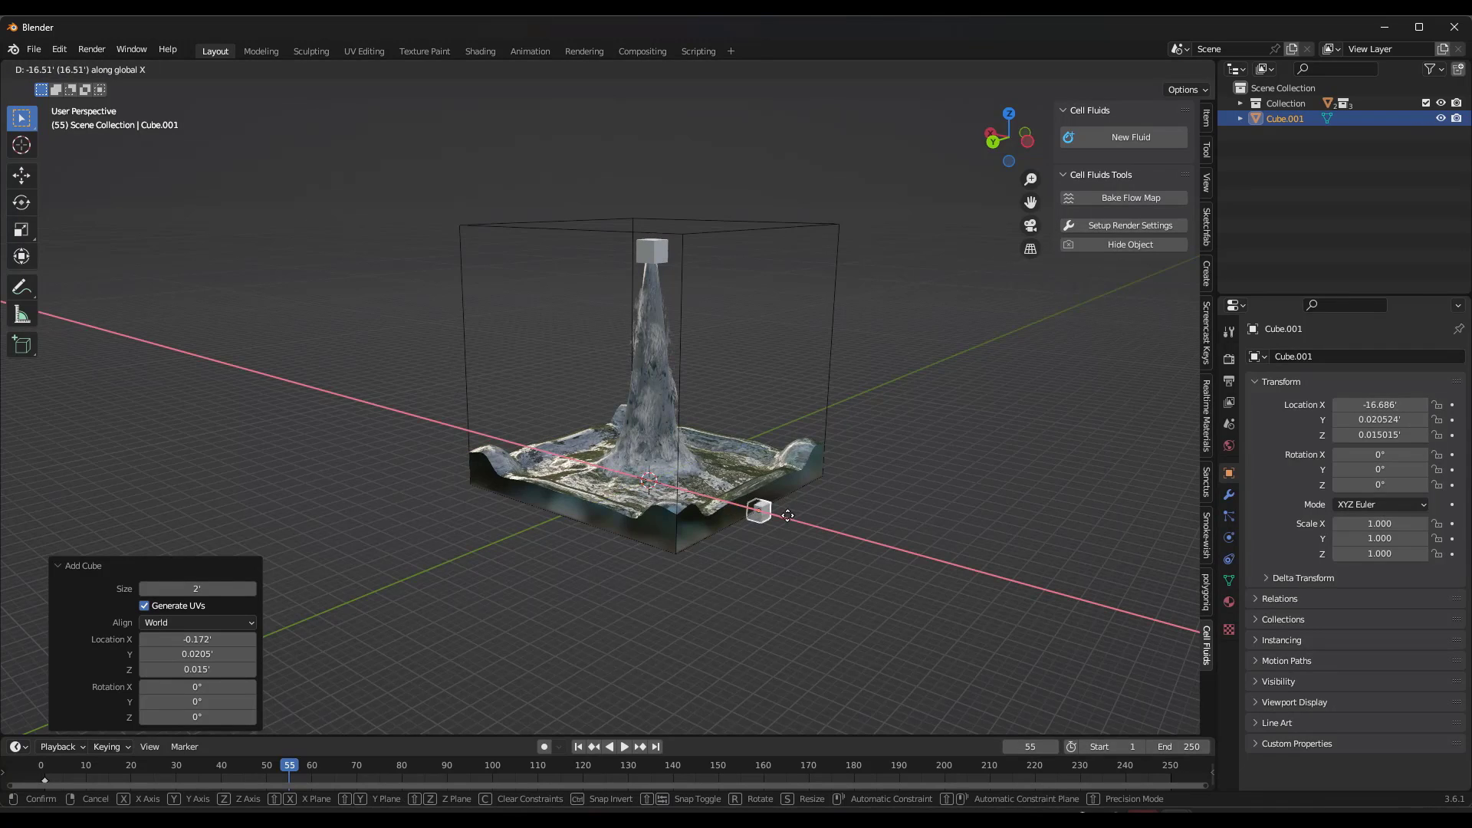
click(782, 513)
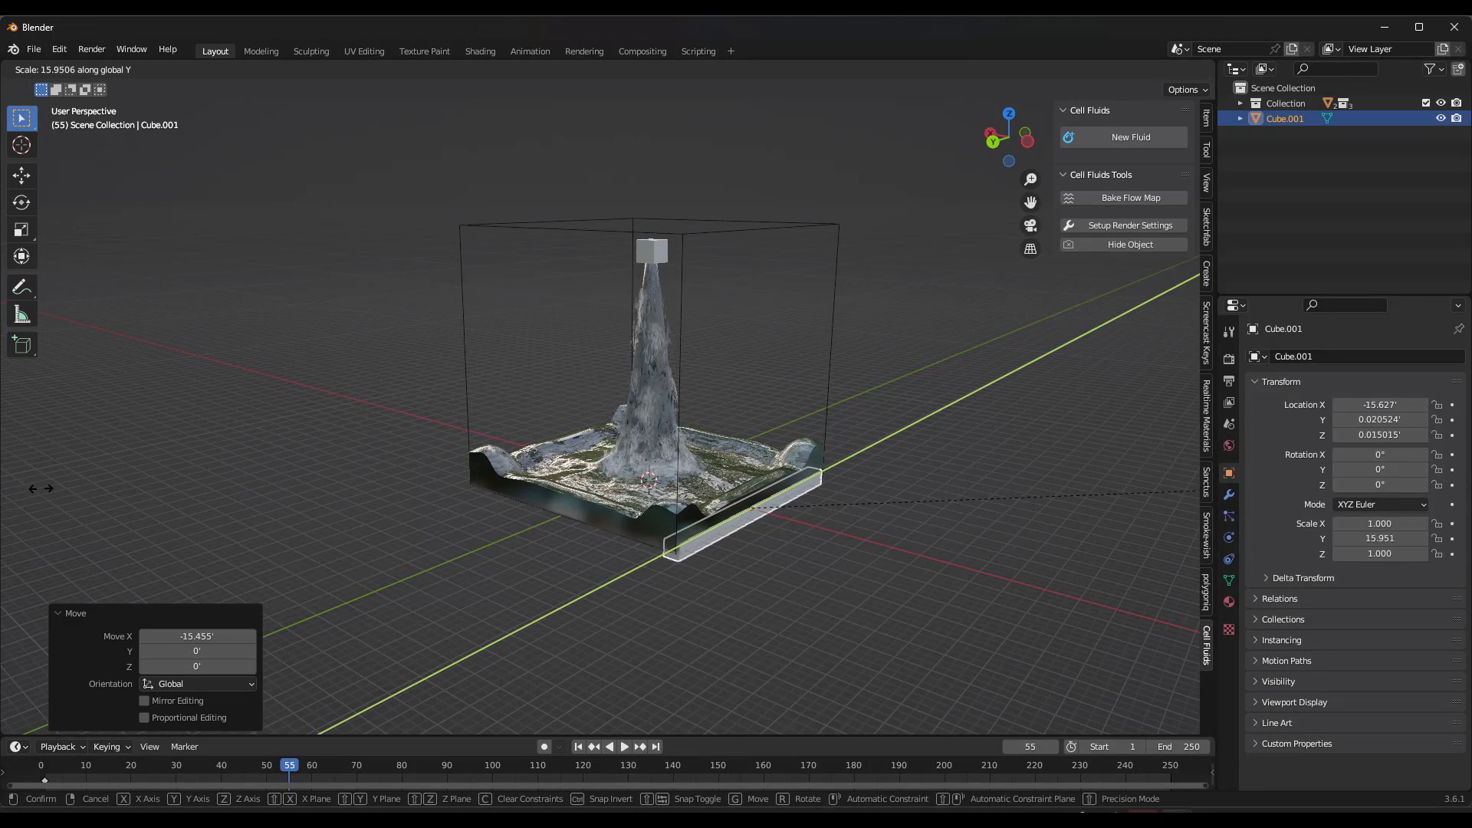
middle_drag(700, 507, 748, 471)
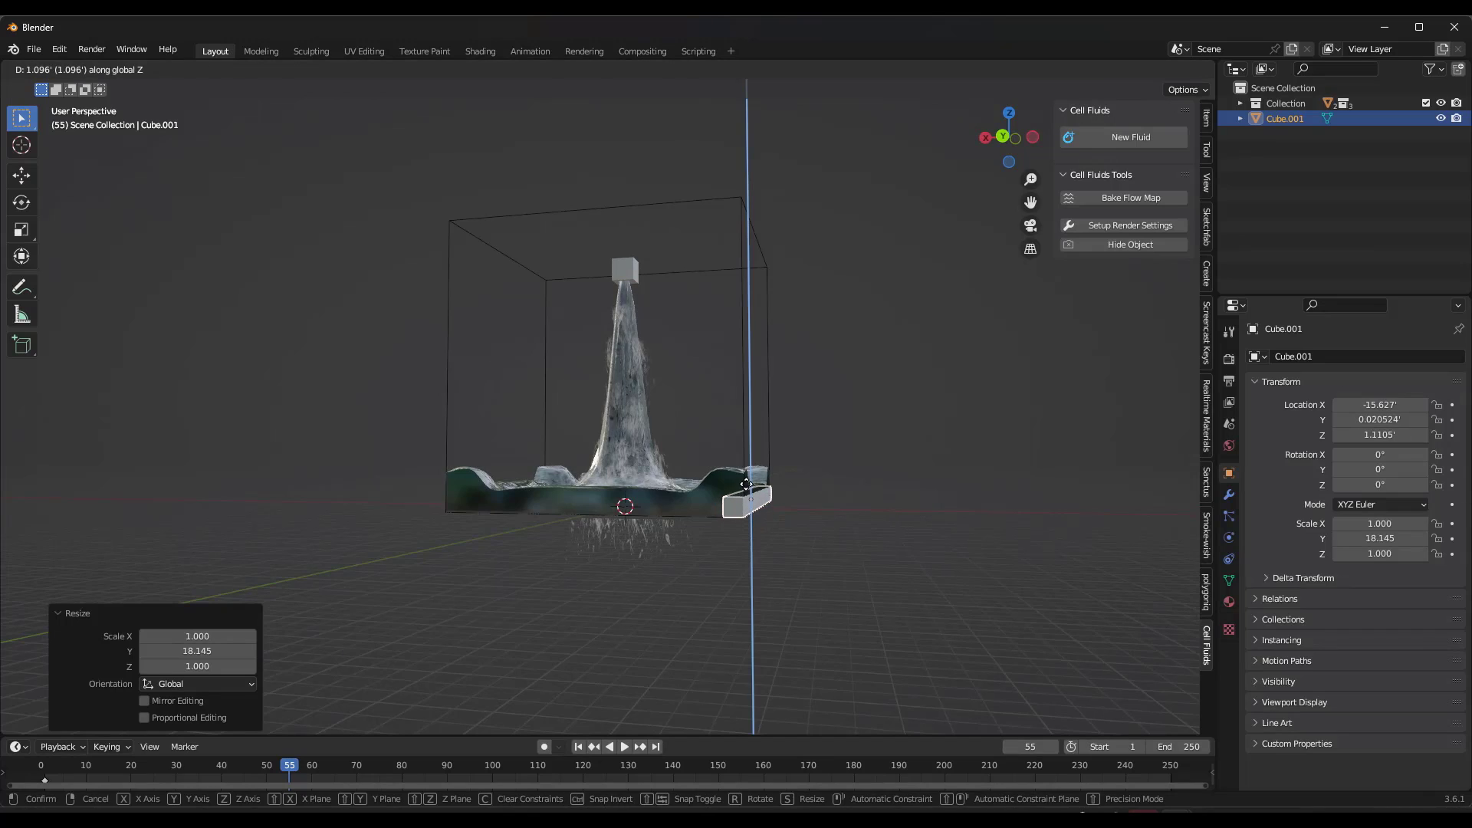
middle_drag(626, 439, 633, 392)
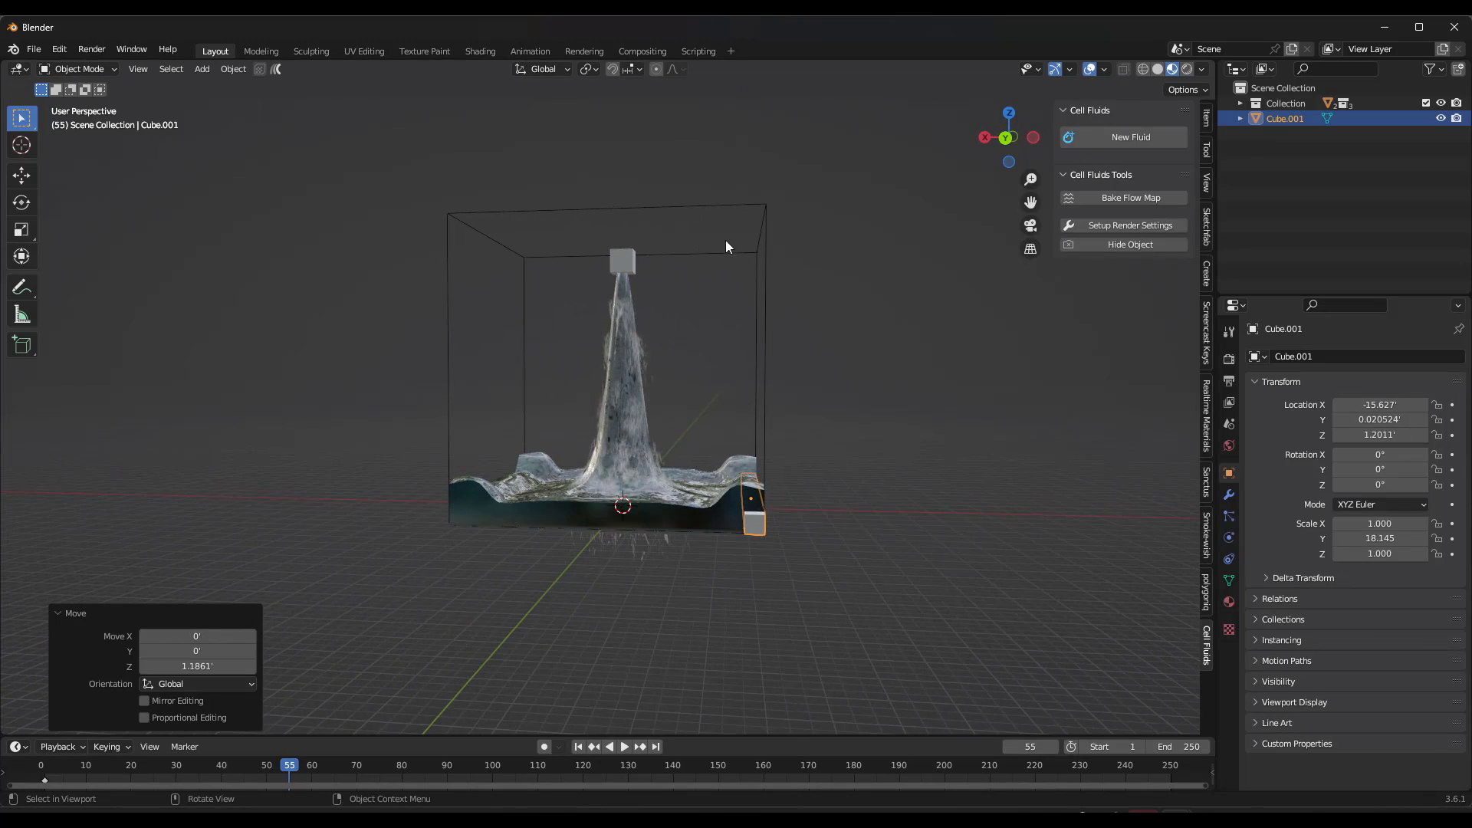
middle_drag(779, 517, 721, 529)
Move Cube.001 into the Outflow collection and replay the simulation from the first frame
click(1239, 104)
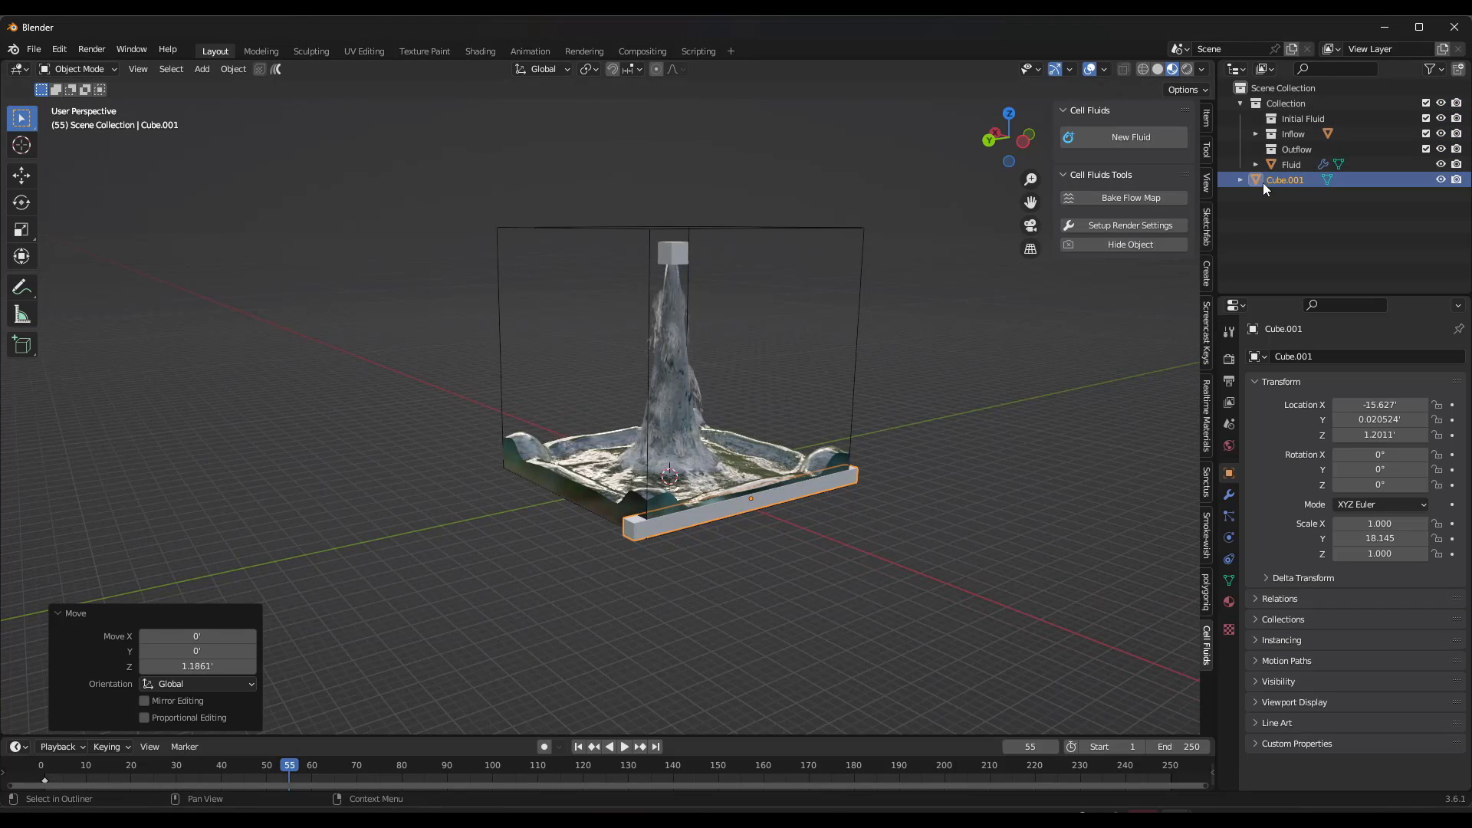
drag(1257, 181, 1281, 152)
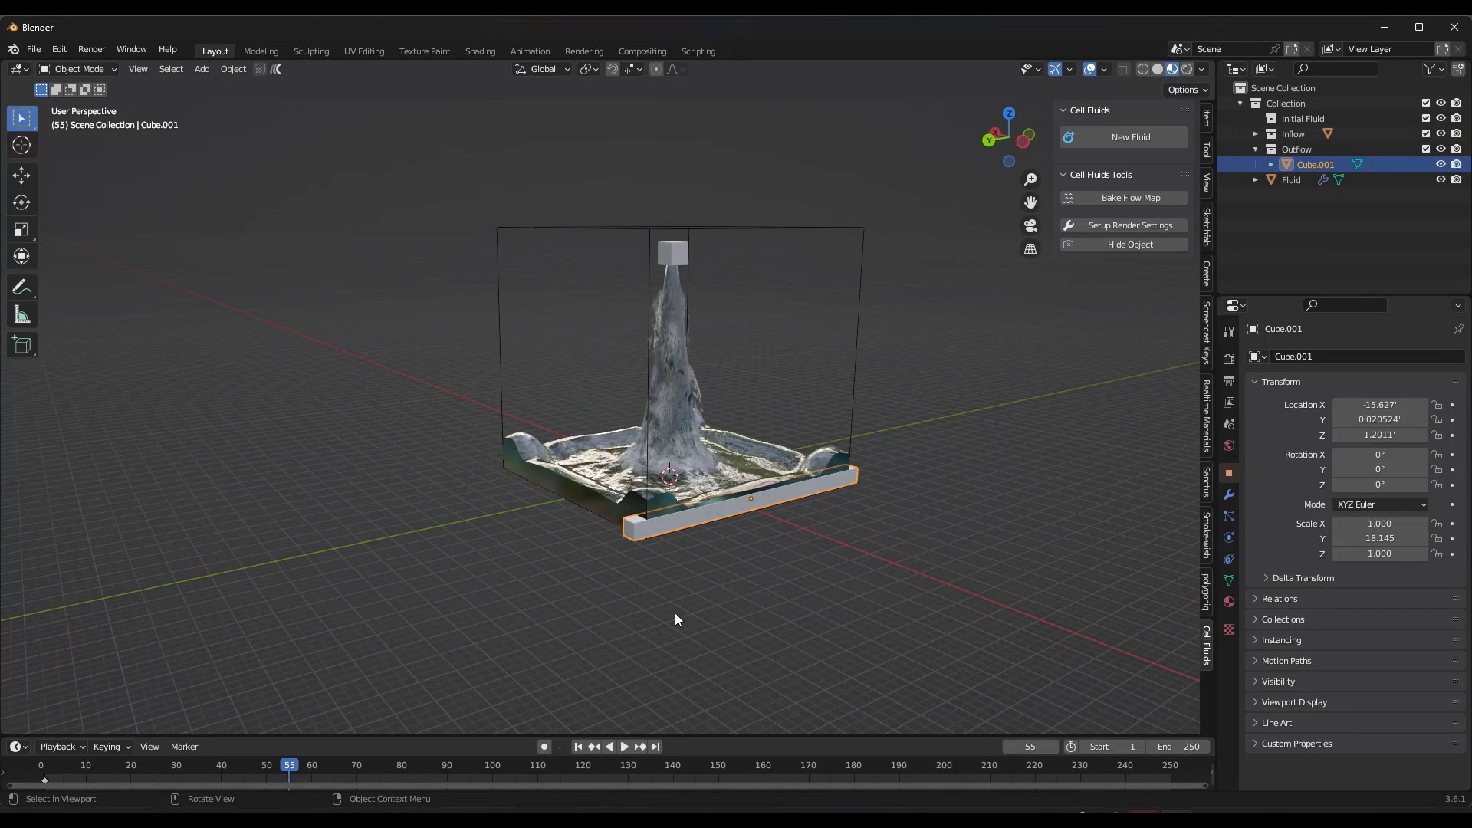
click(580, 748)
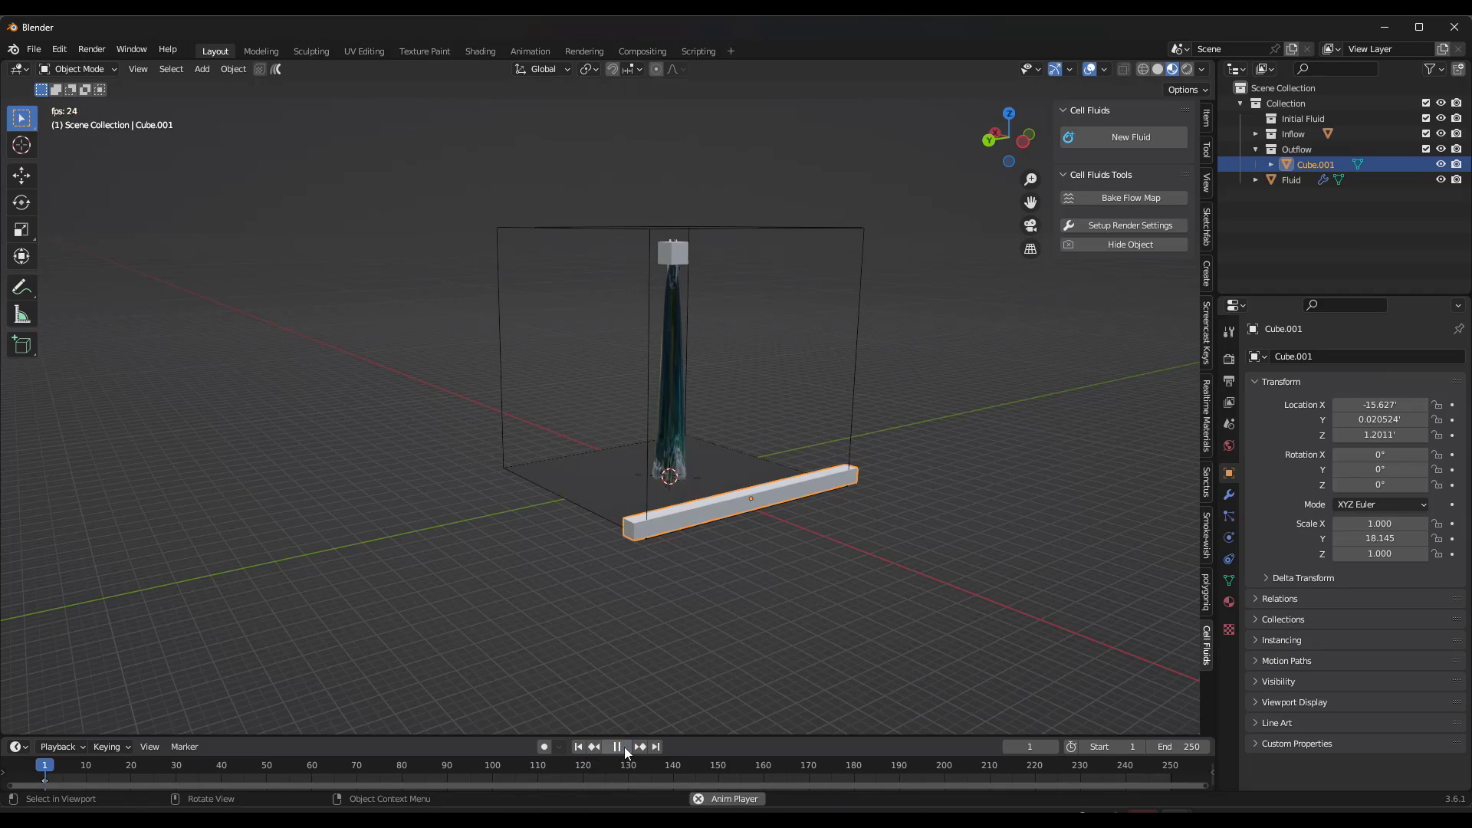
middle_drag(672, 491, 642, 472)
middle_drag(729, 329, 676, 293)
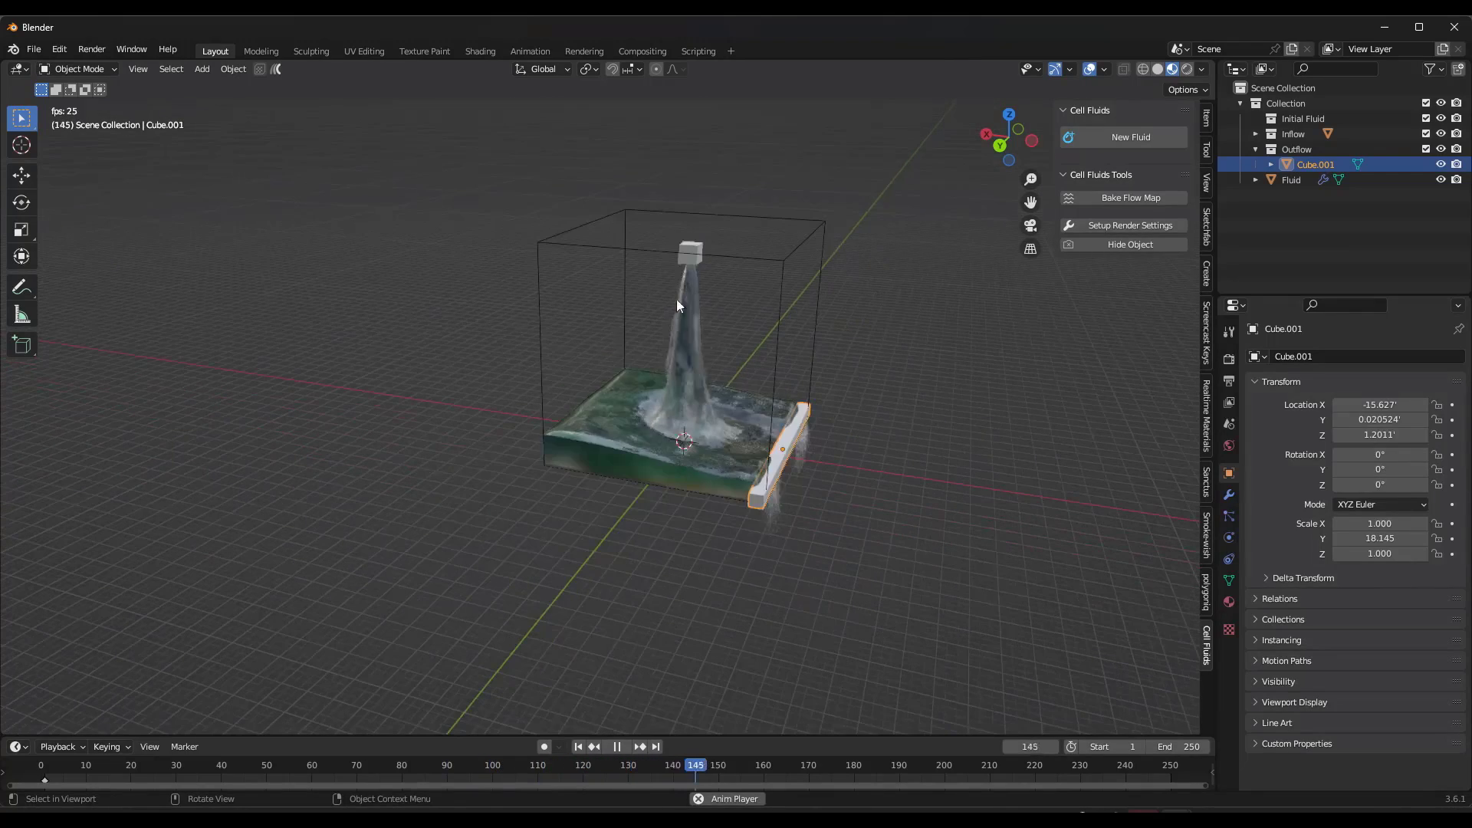
Slide the inflow cube about 13.6 feet along X and watch the waterfall drain
click(688, 252)
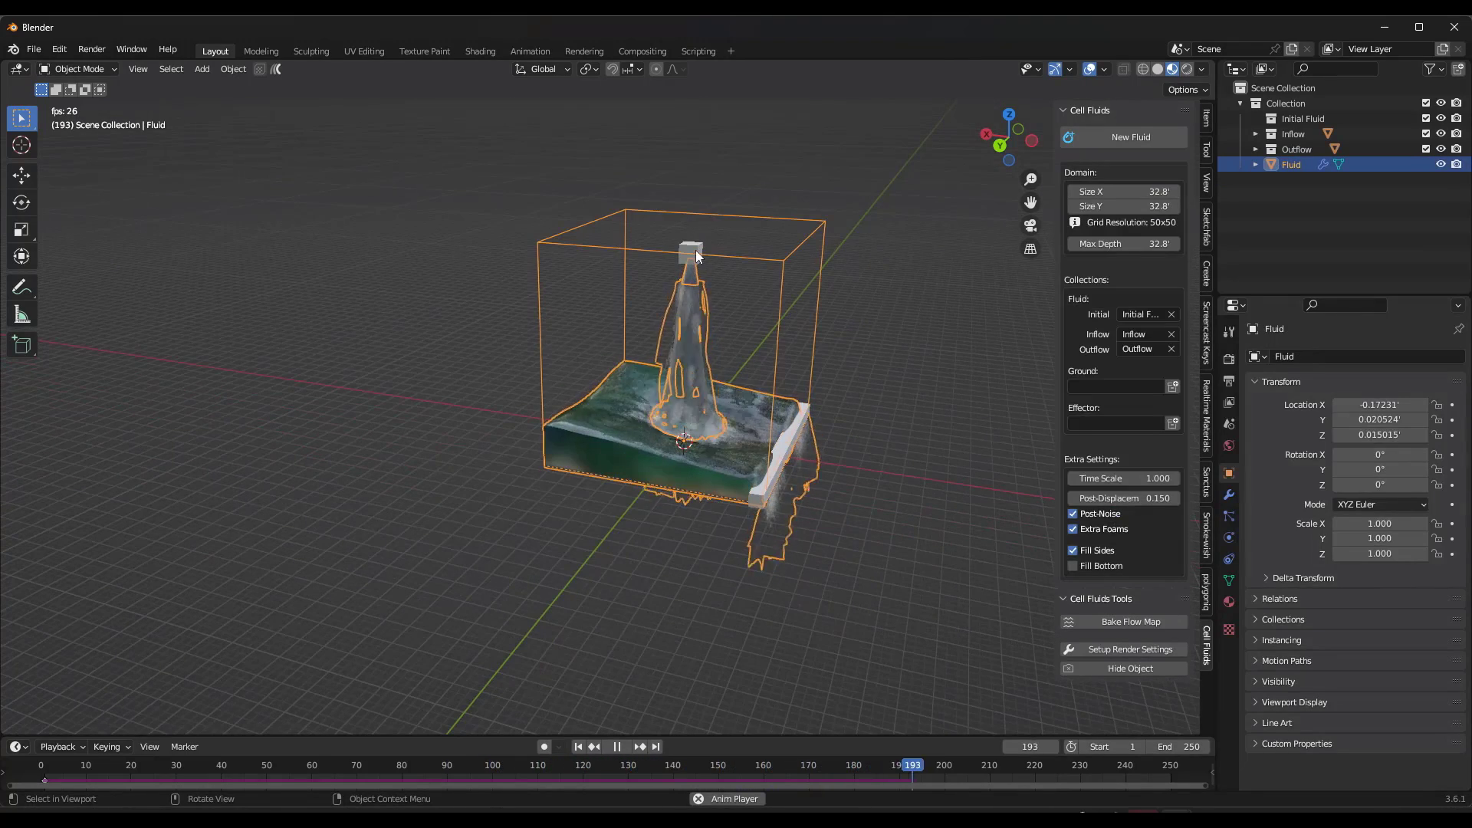
click(696, 246)
key(g)
key(y)
key(x)
click(608, 237)
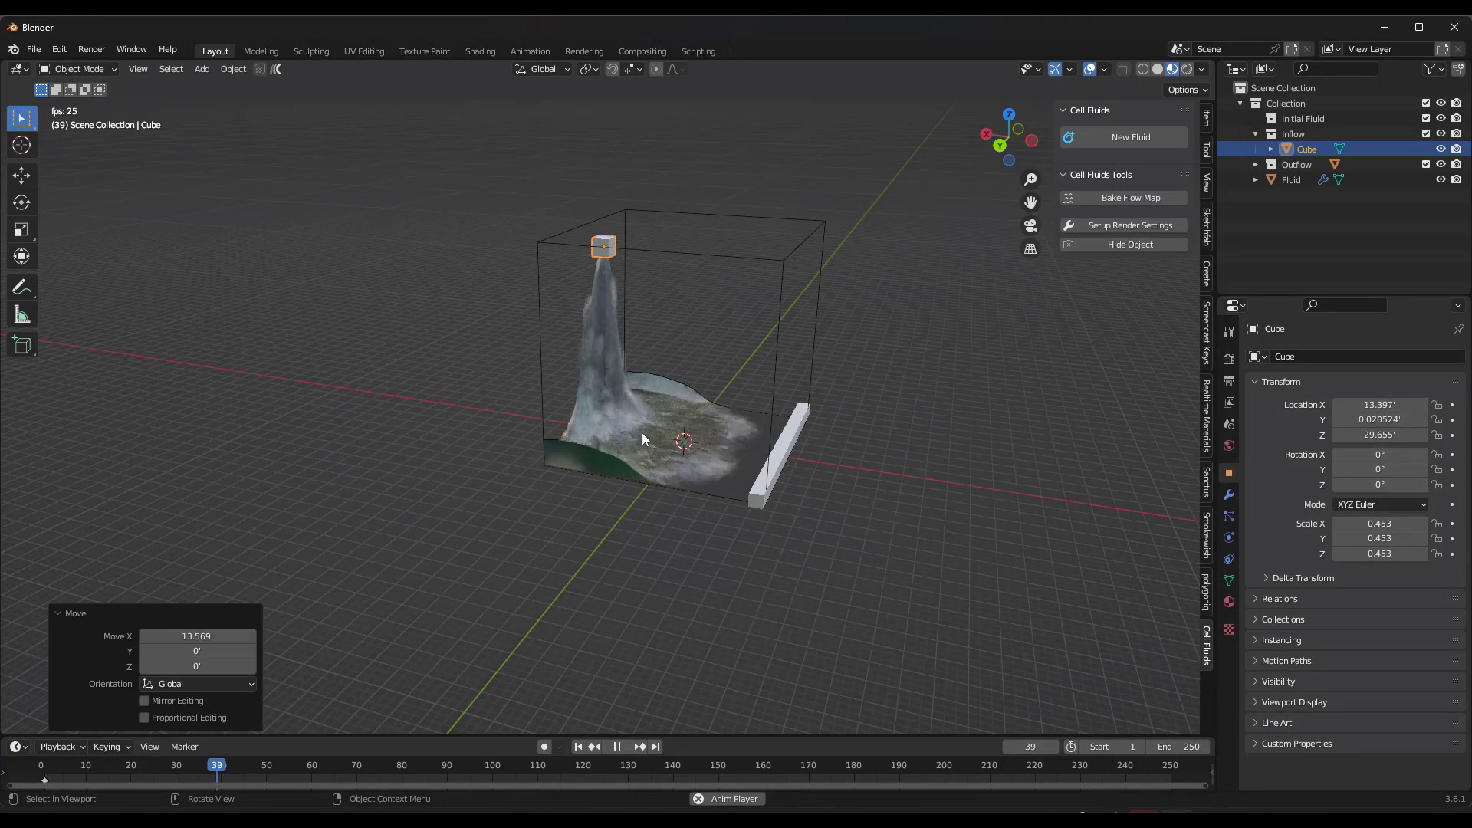
scroll(747, 467, up, 2)
middle_drag(696, 466, 571, 304)
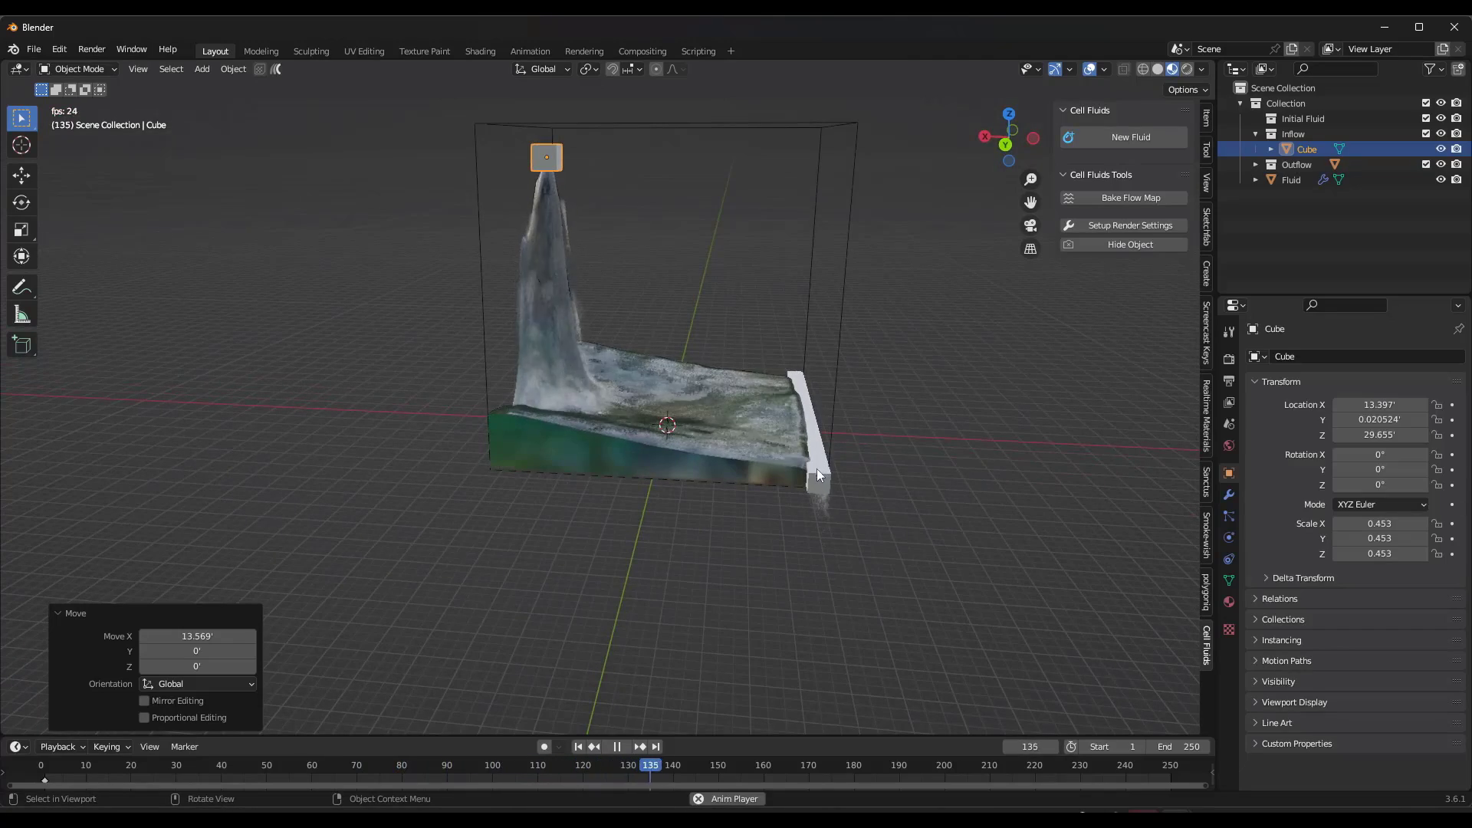
middle_drag(826, 495, 688, 446)
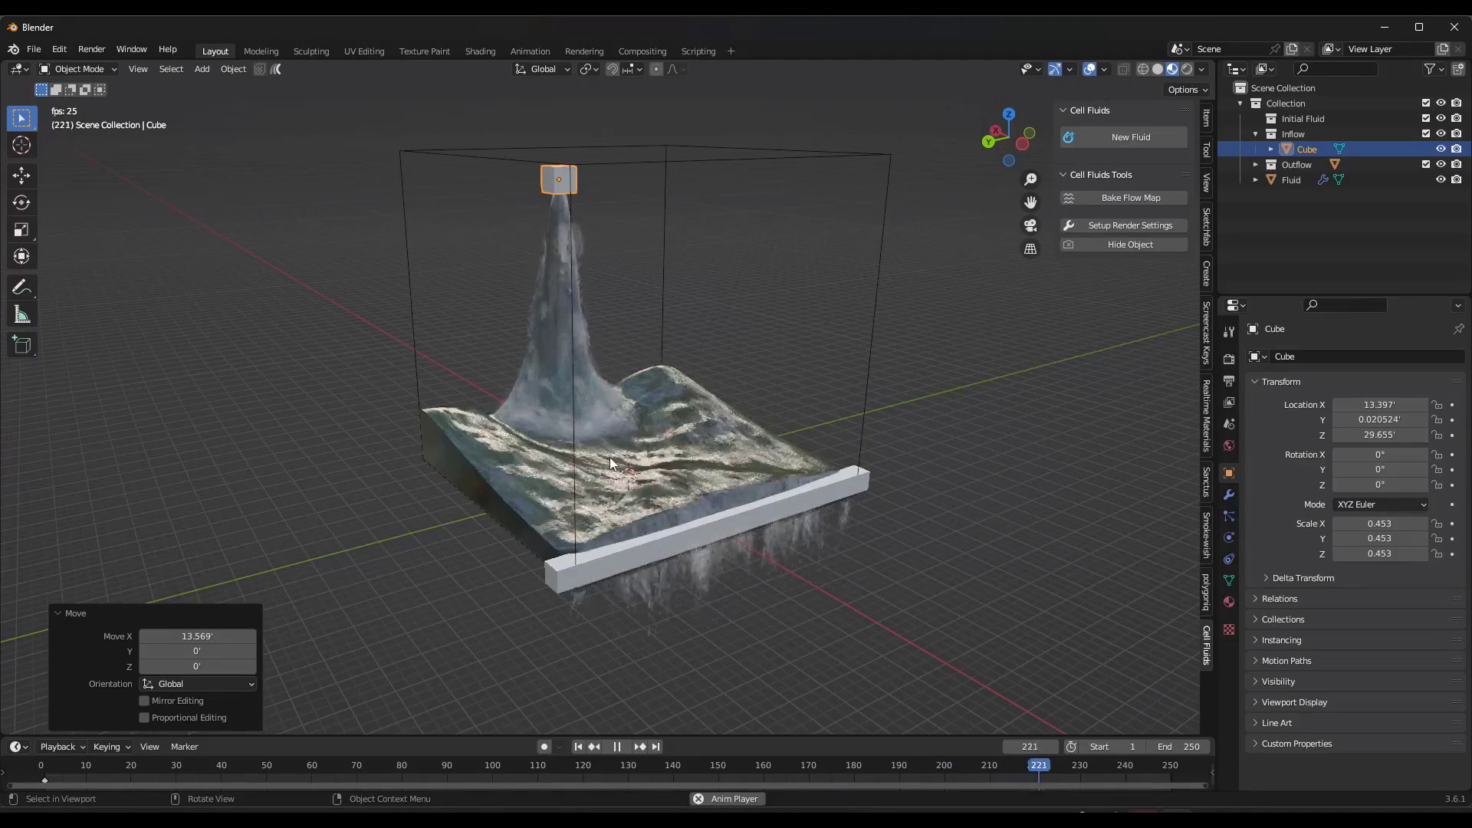
middle_drag(609, 457, 605, 447)
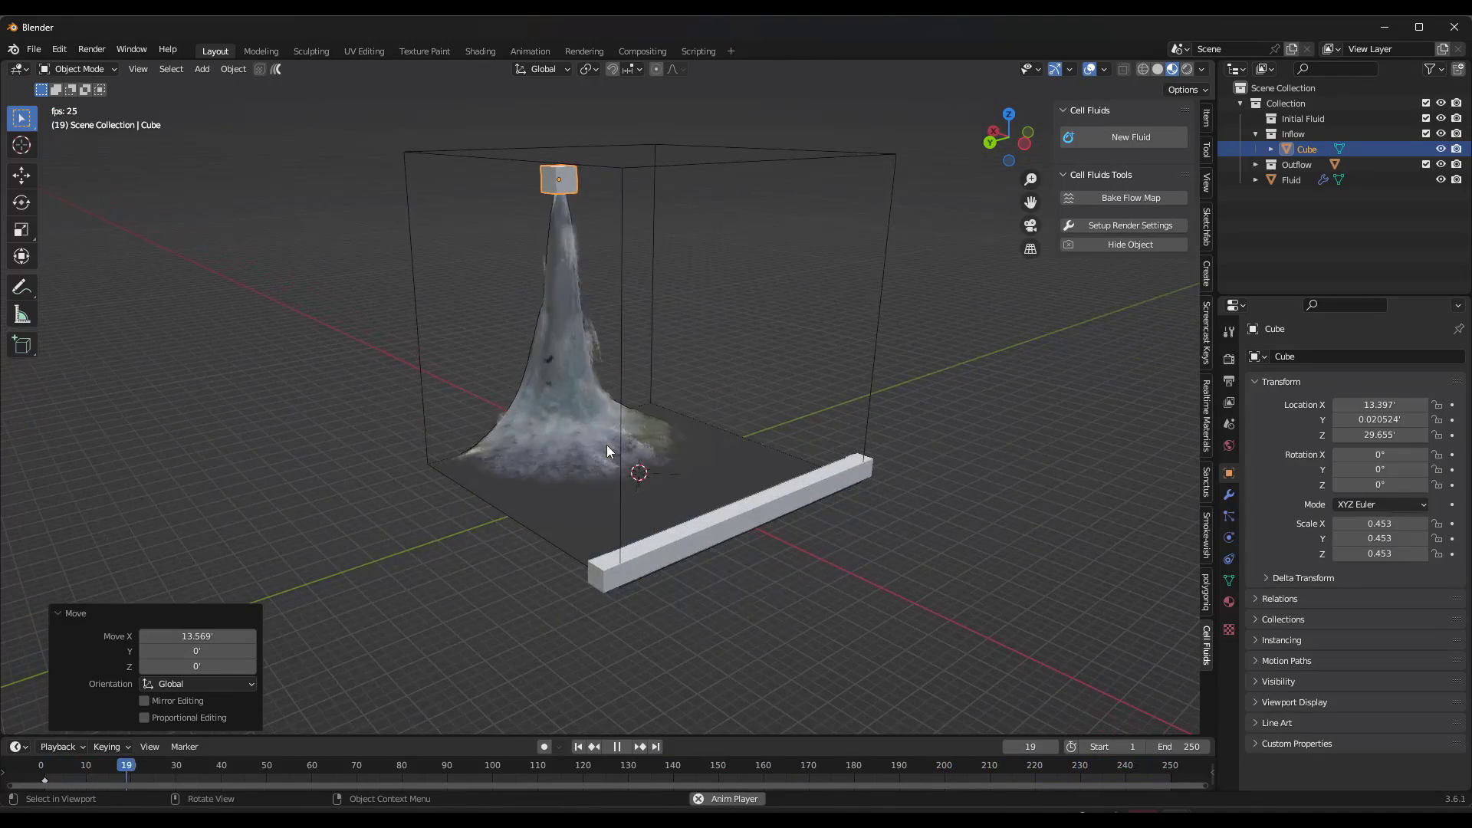
Stop playback at frame 1, add a new cube, and switch to Back Ortho view
click(616, 747)
click(579, 746)
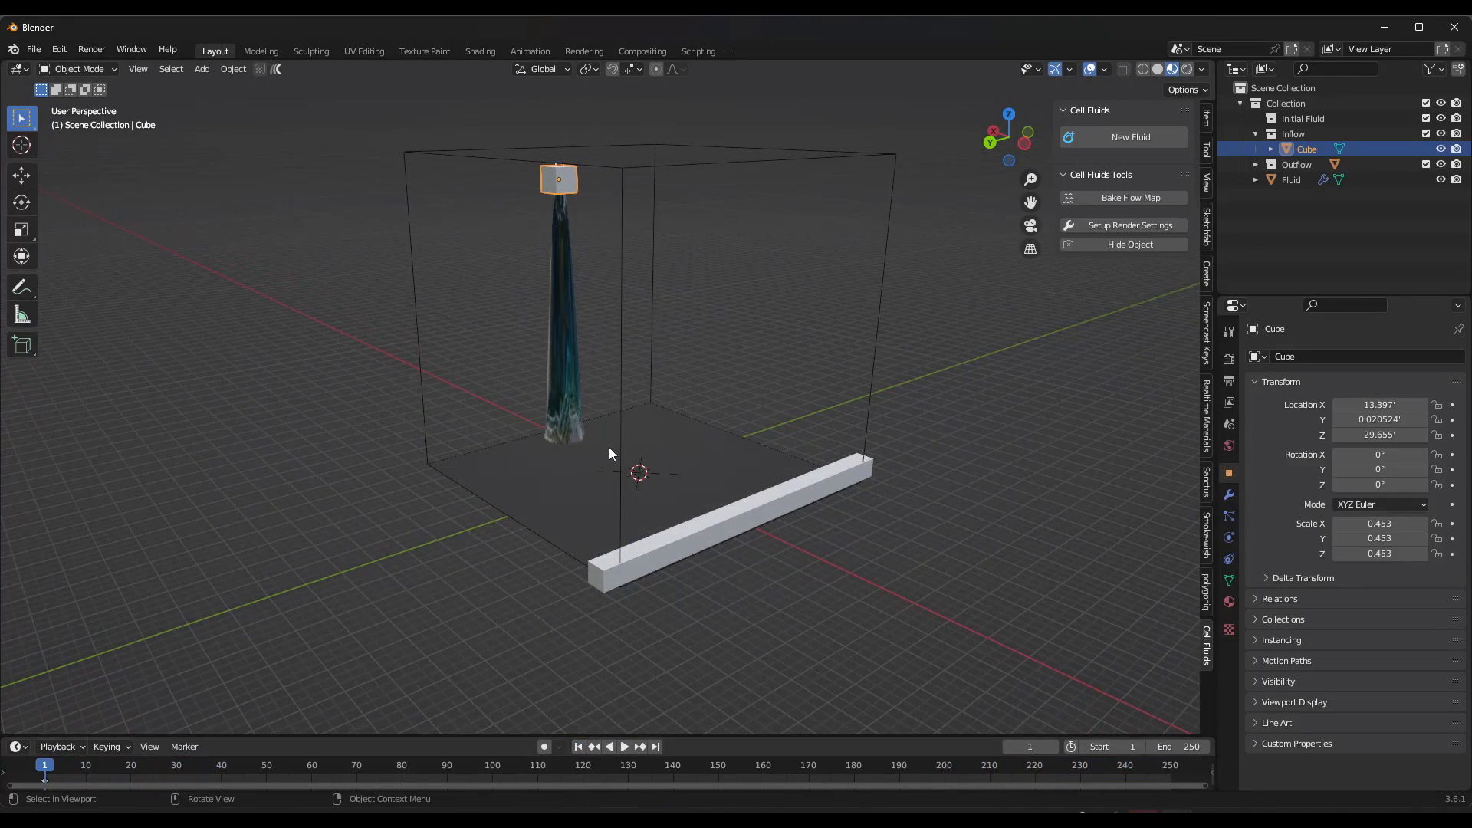
key(shift+a)
mouse_move(610, 445)
click(680, 108)
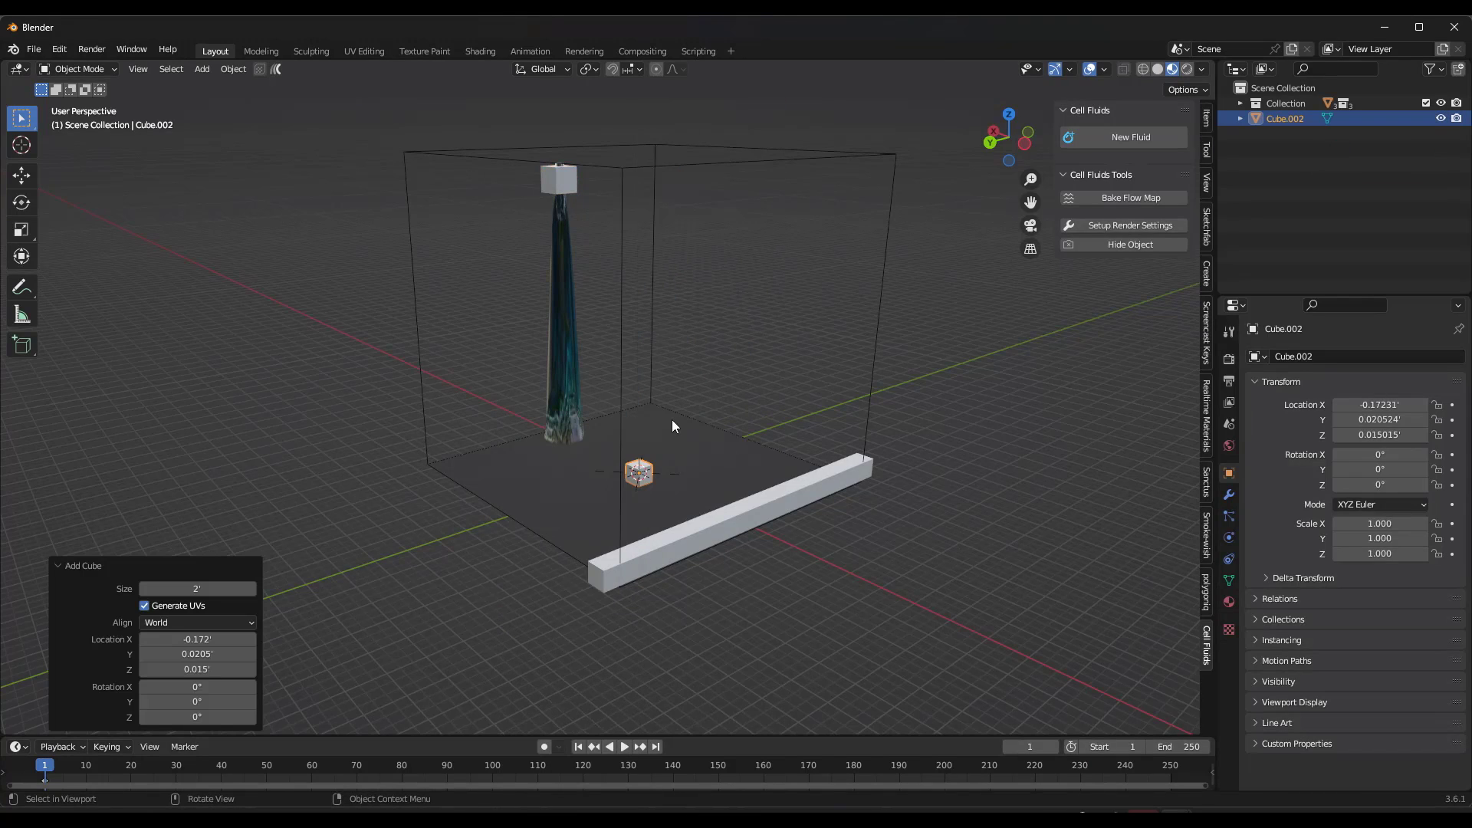
click(991, 142)
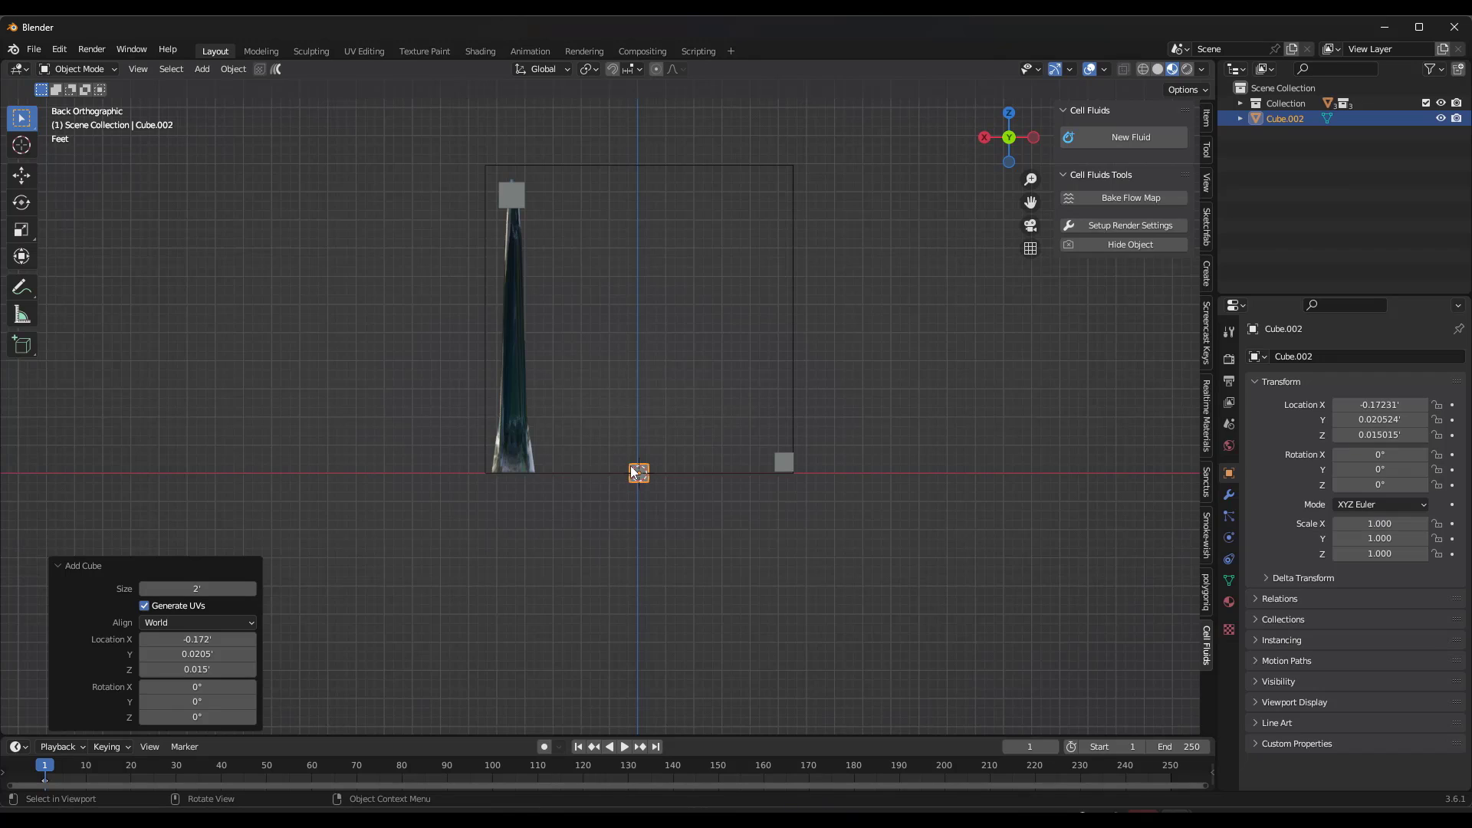
In Edit Mode, move the cube's corner vertices to shape it into a sloped wedge
key(Tab)
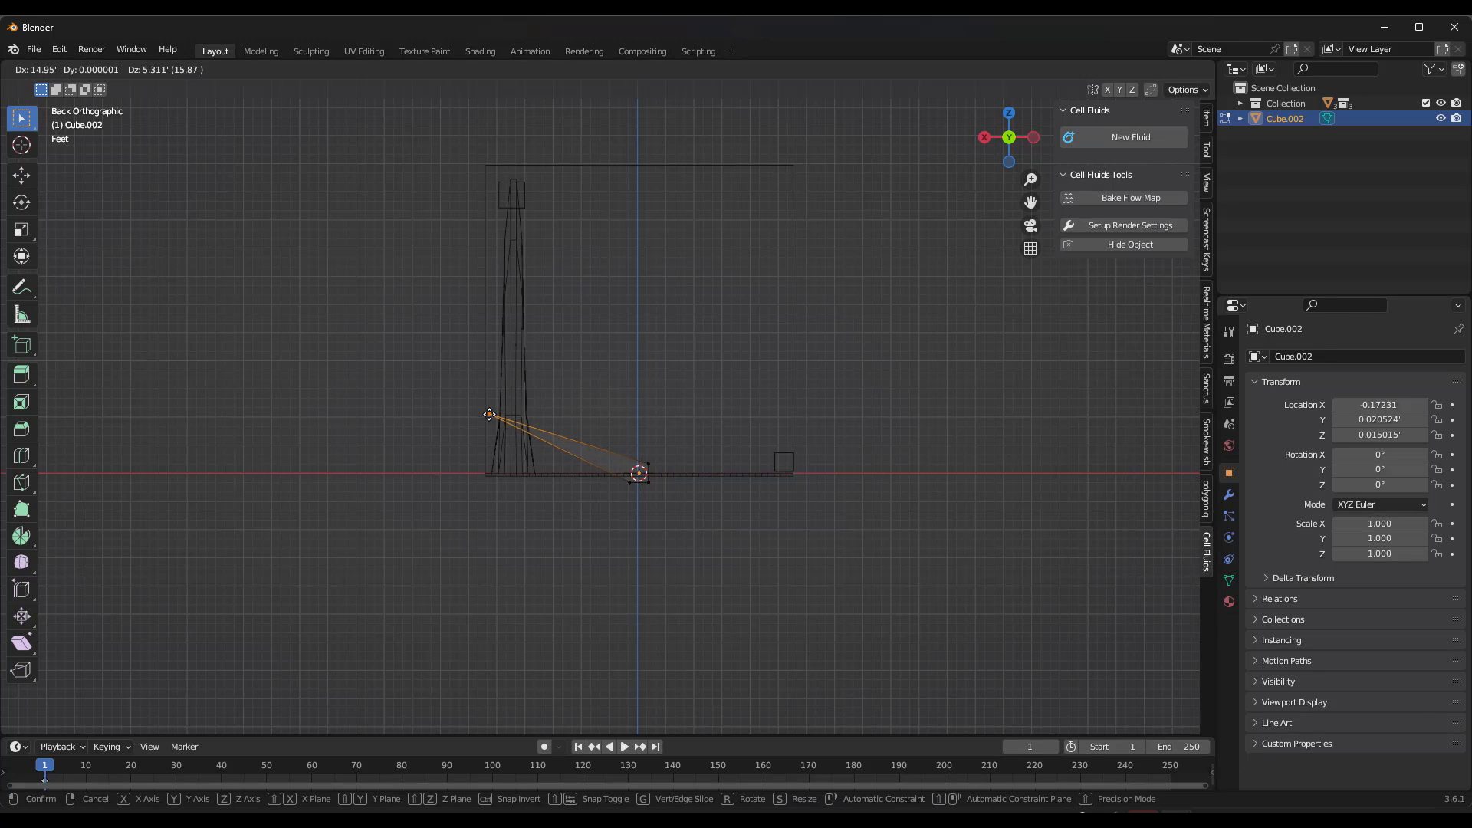
click(478, 409)
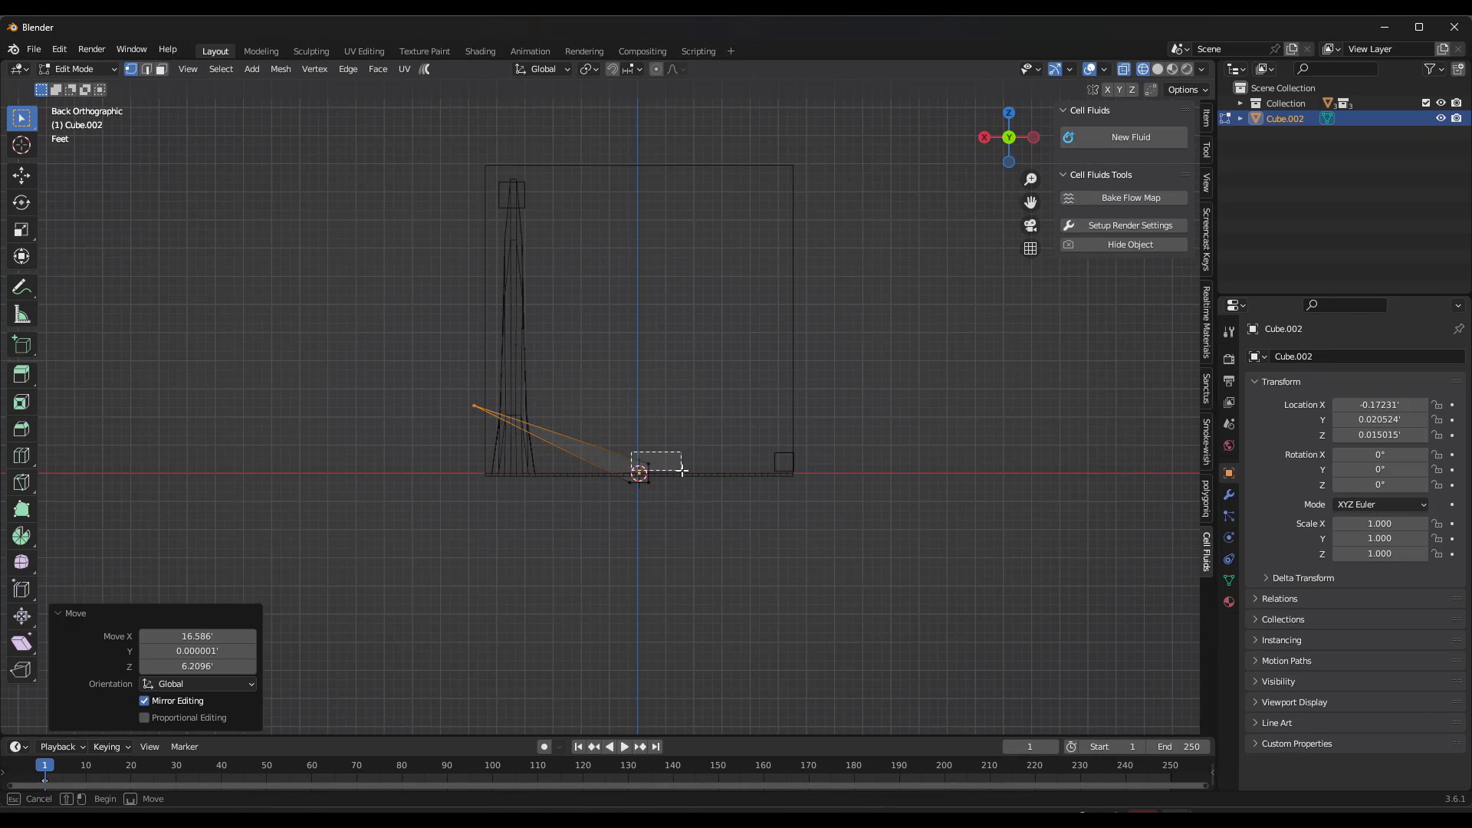
drag(682, 470, 682, 470)
key(g)
click(817, 469)
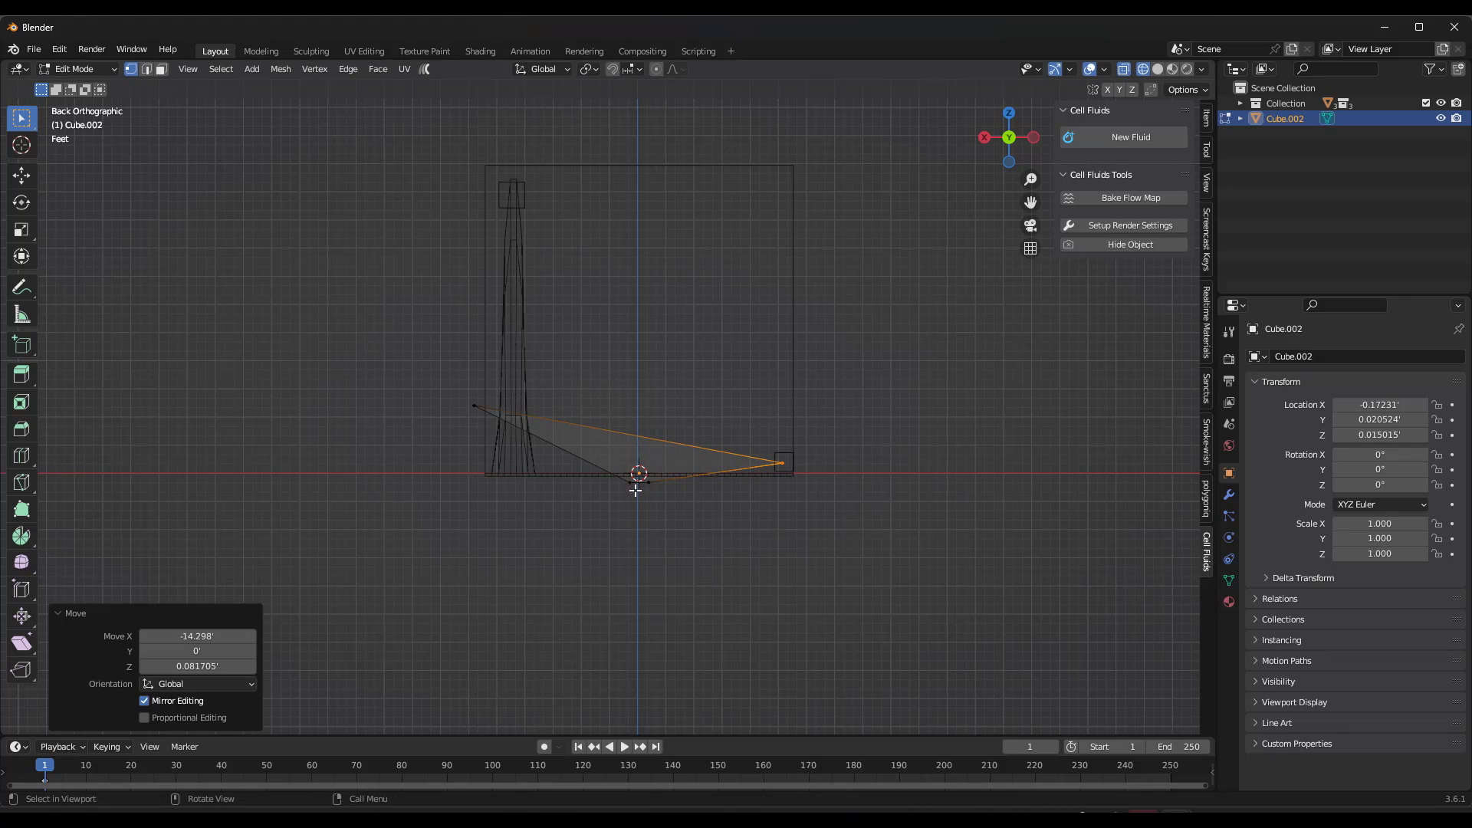
key(g)
drag(645, 508, 693, 506)
click(478, 510)
key(g)
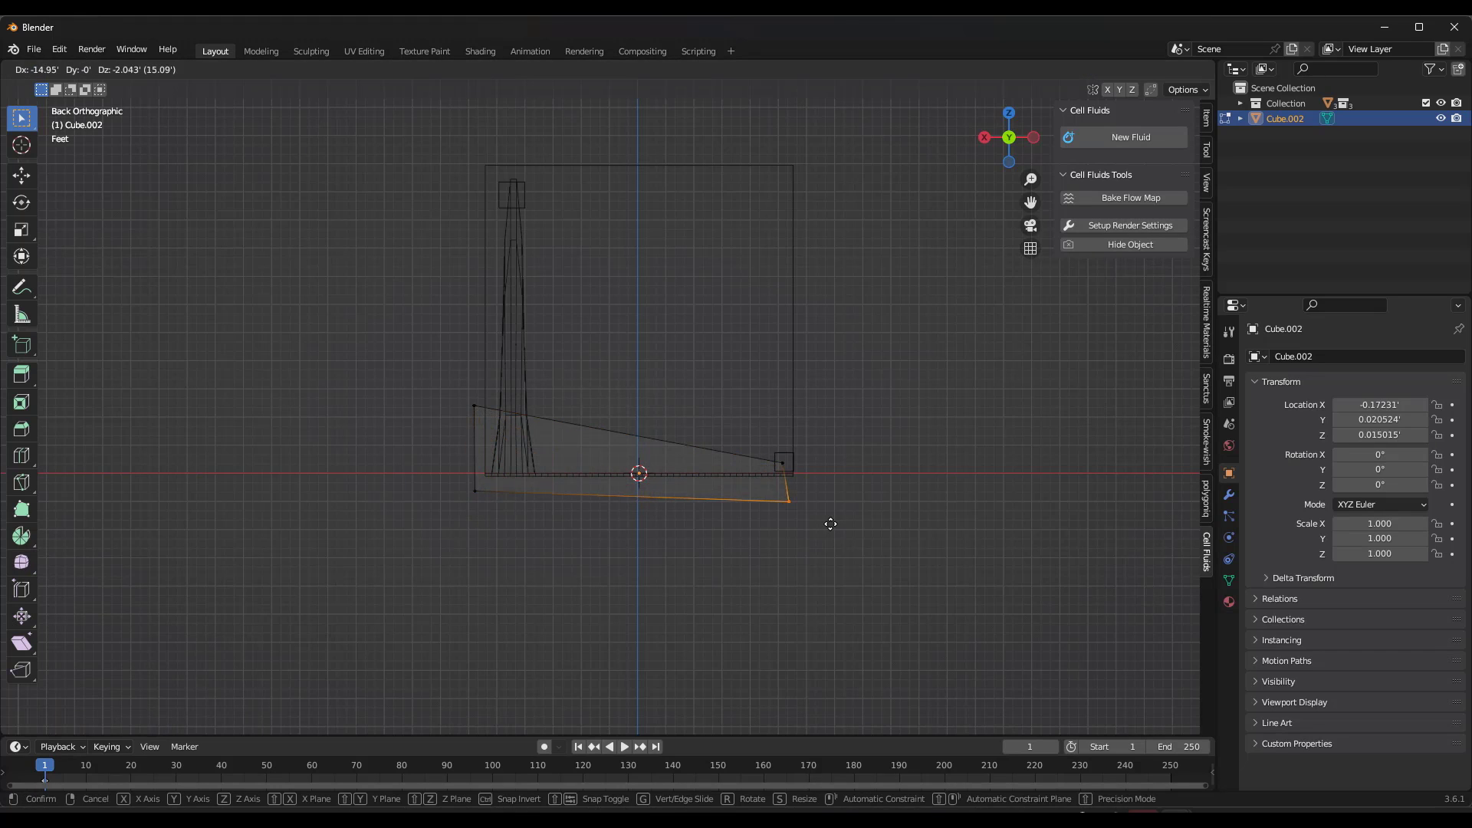
click(824, 520)
drag(454, 392, 504, 423)
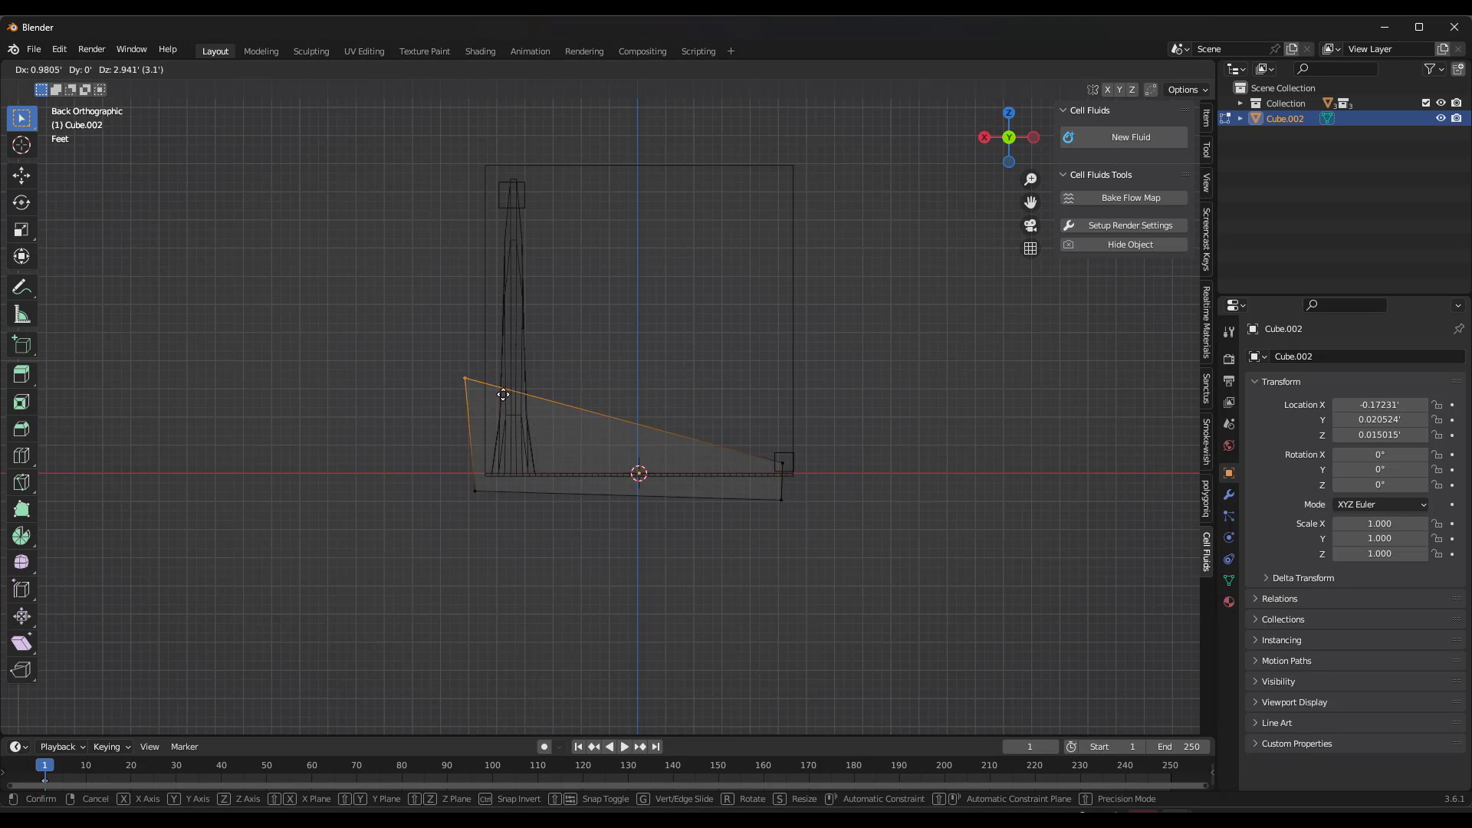
click(515, 356)
middle_drag(835, 448, 632, 466)
Switch to Material Preview shading and stretch the ramp to 21.823 along Y
key(Tab)
key(z)
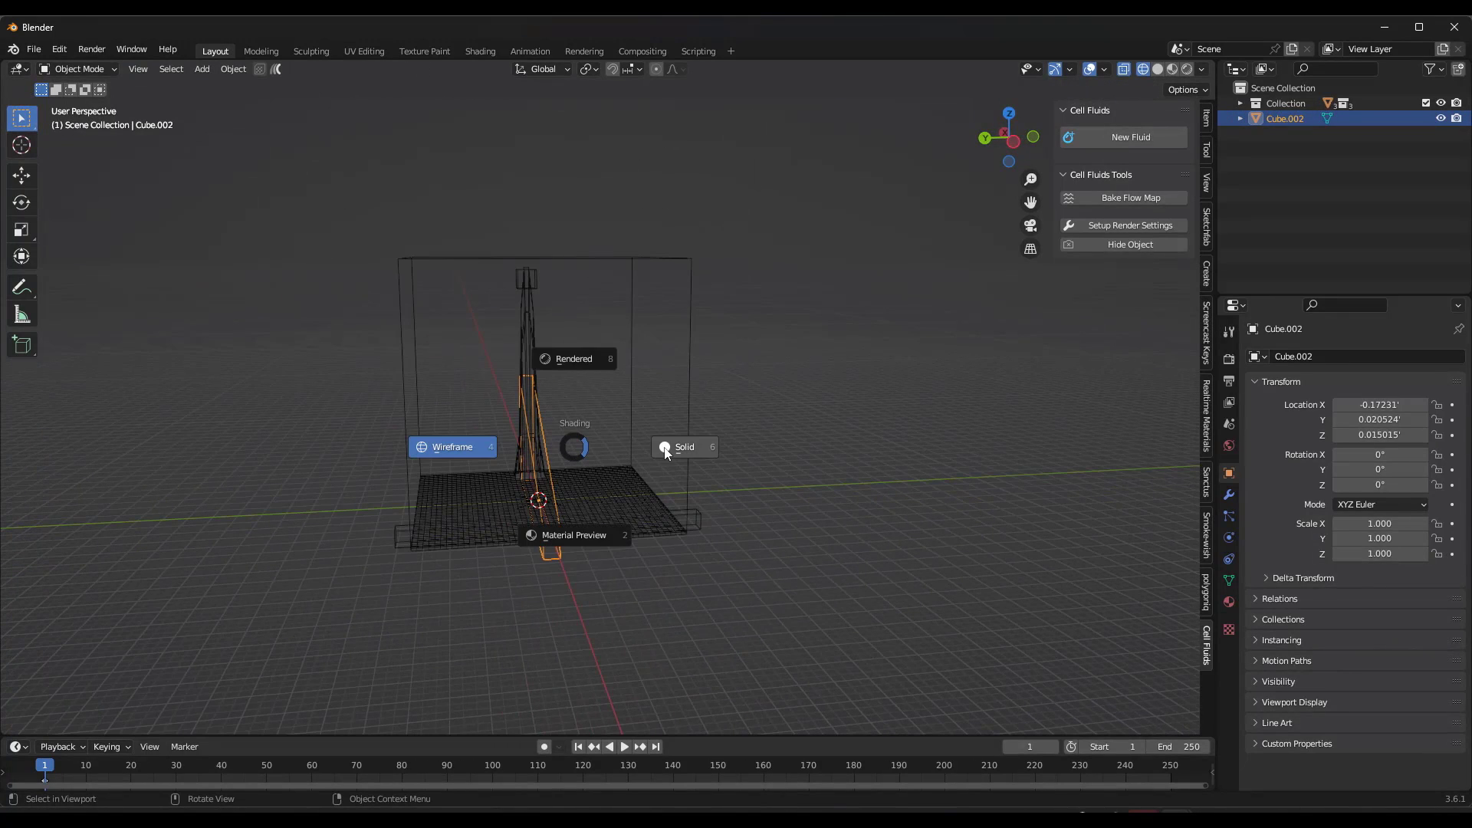
click(592, 526)
key(s)
key(x)
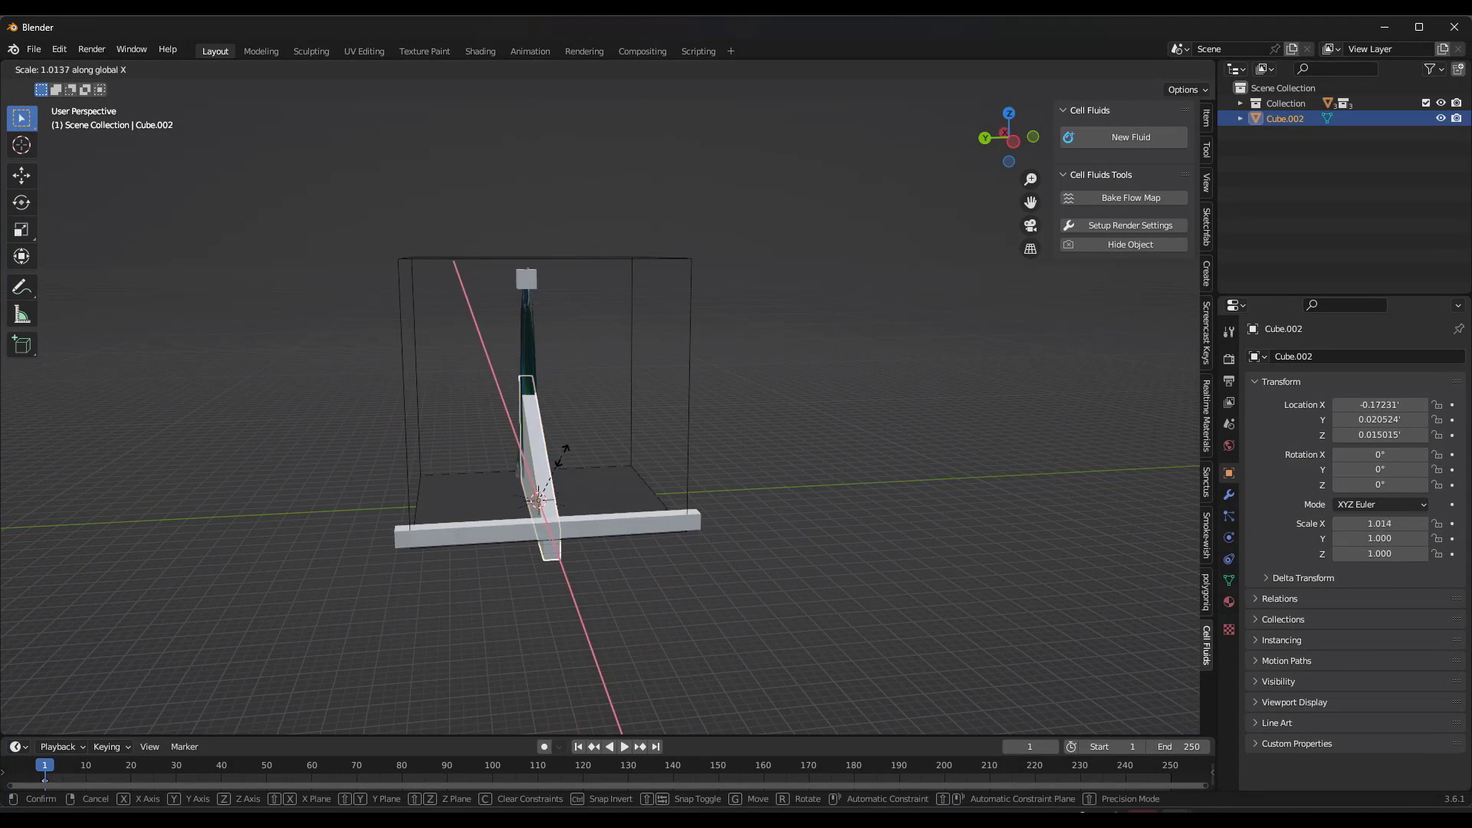
key(y)
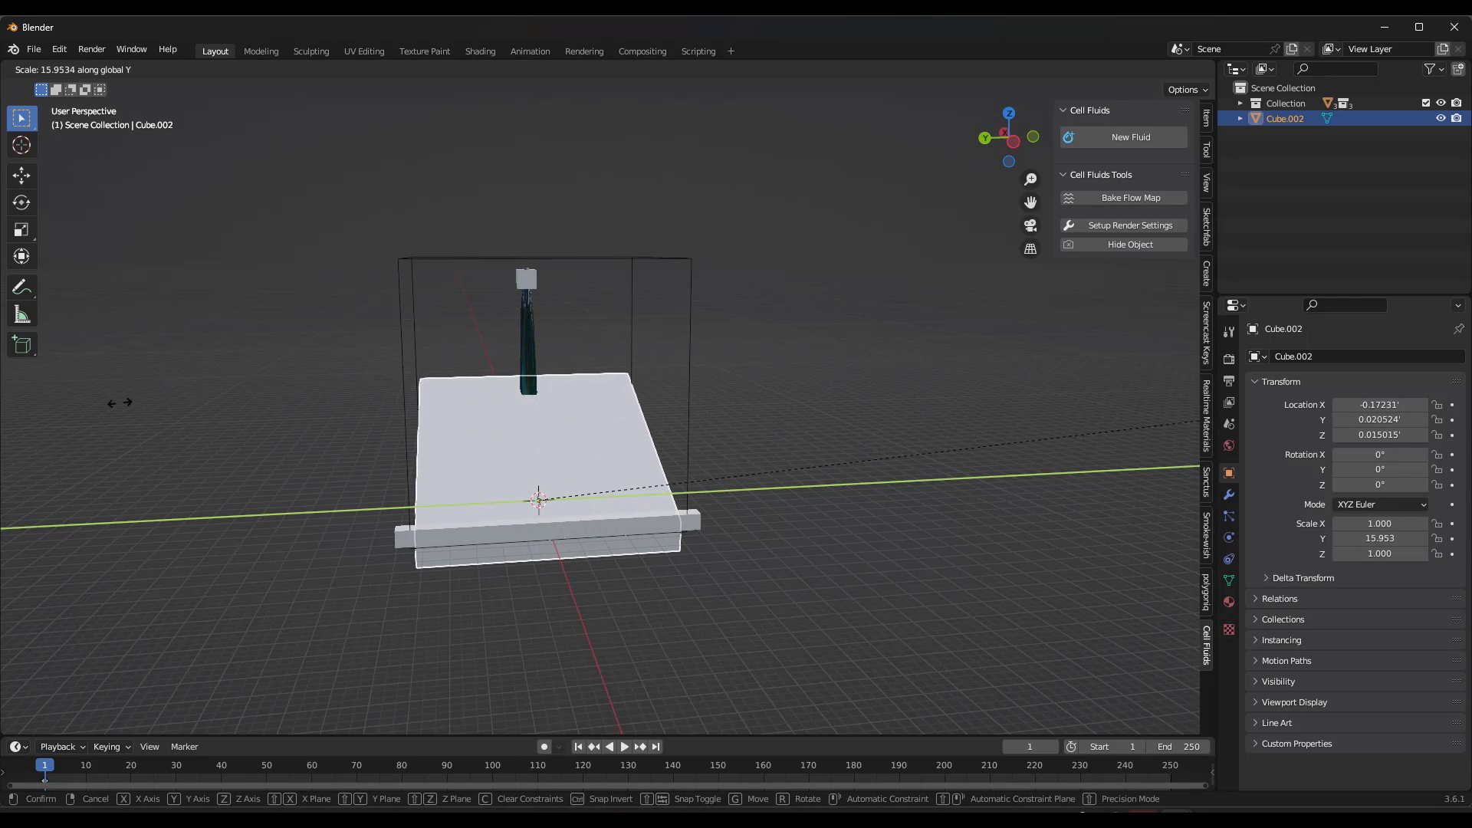
click(394, 384)
middle_drag(385, 411, 488, 482)
Give the Fluid domain a new Ground collection and move Cube.002 into it
click(568, 274)
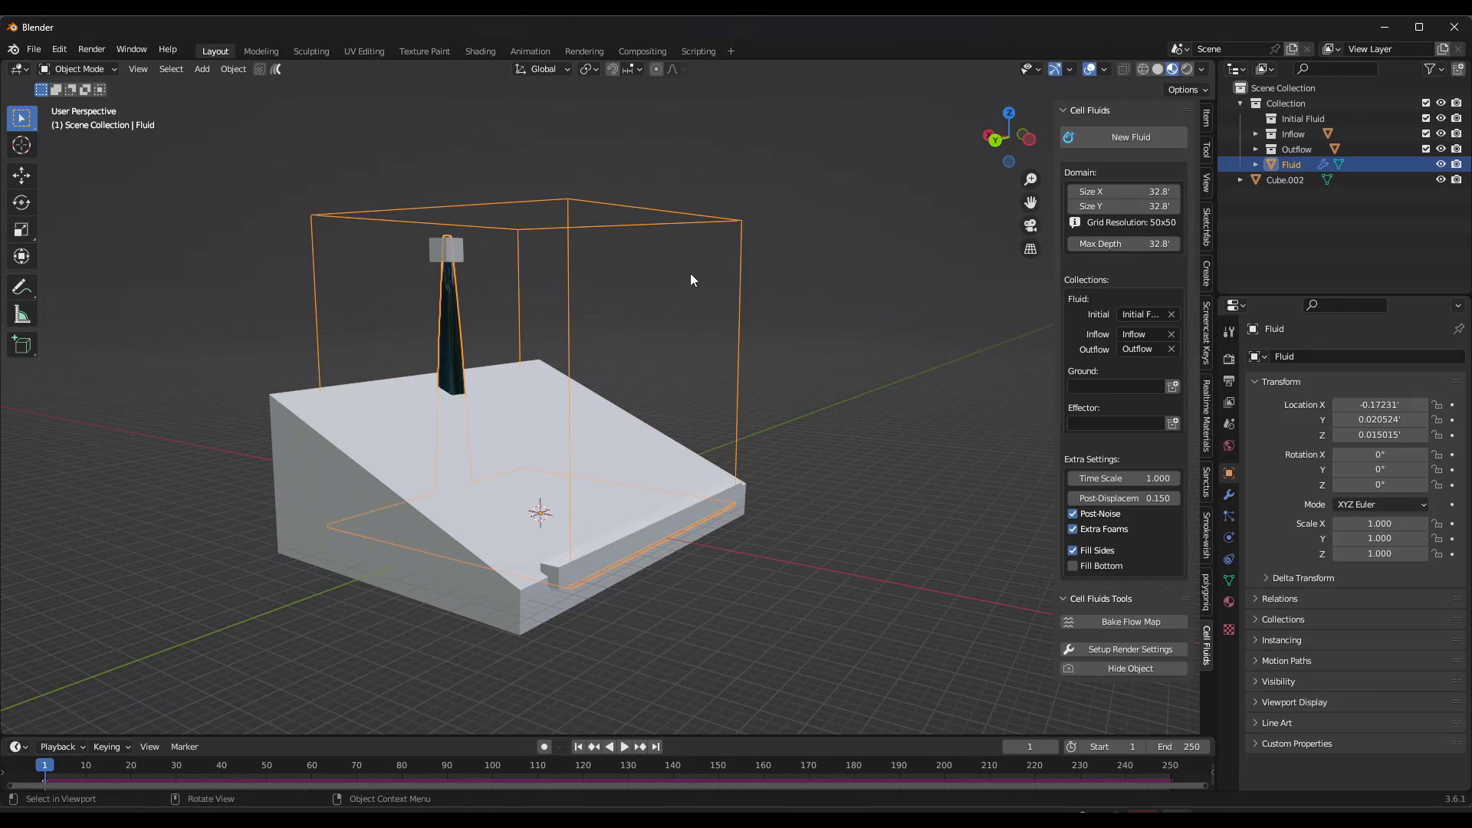
click(1170, 387)
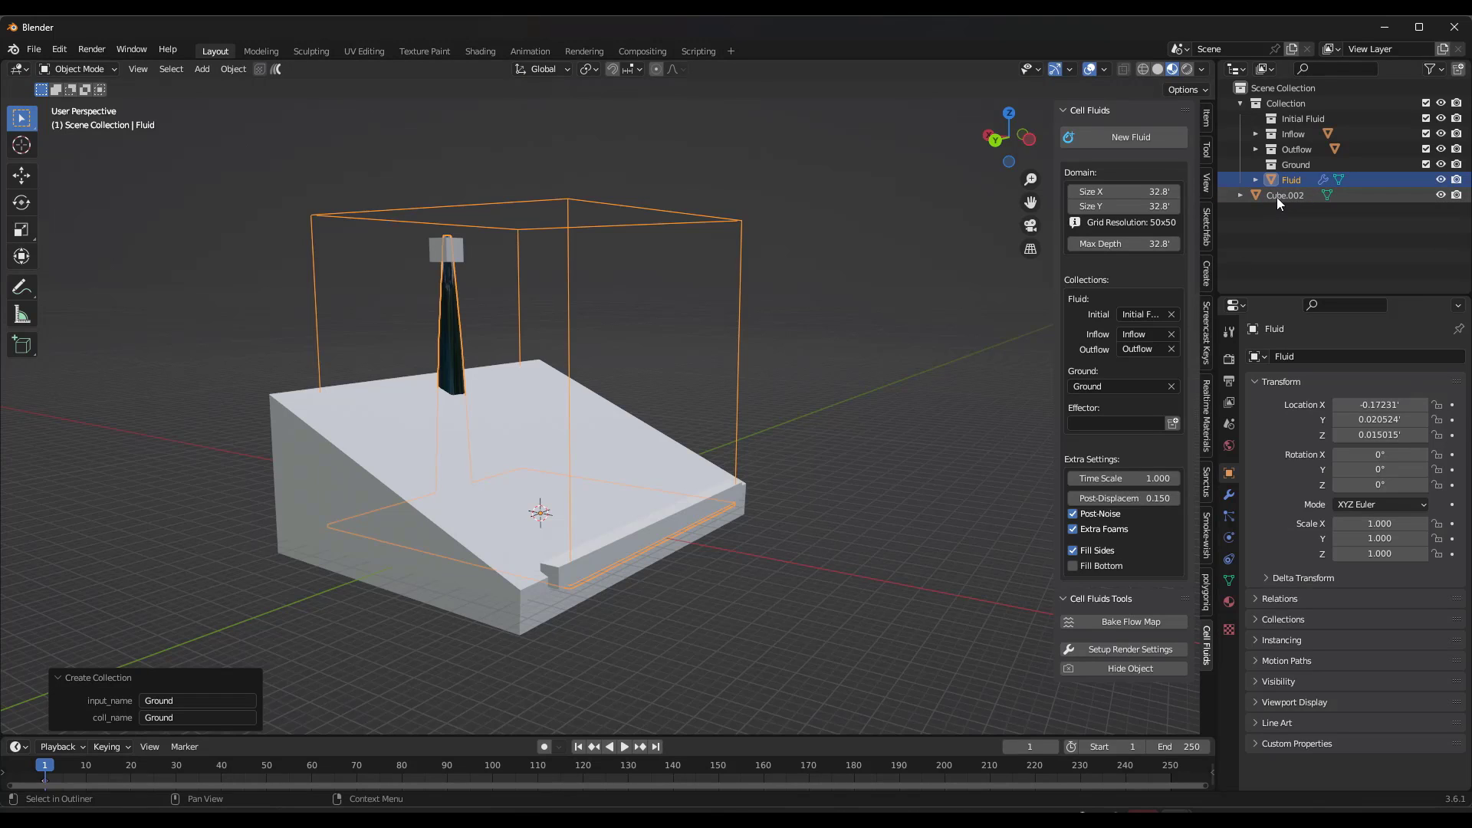
drag(1277, 196, 1296, 165)
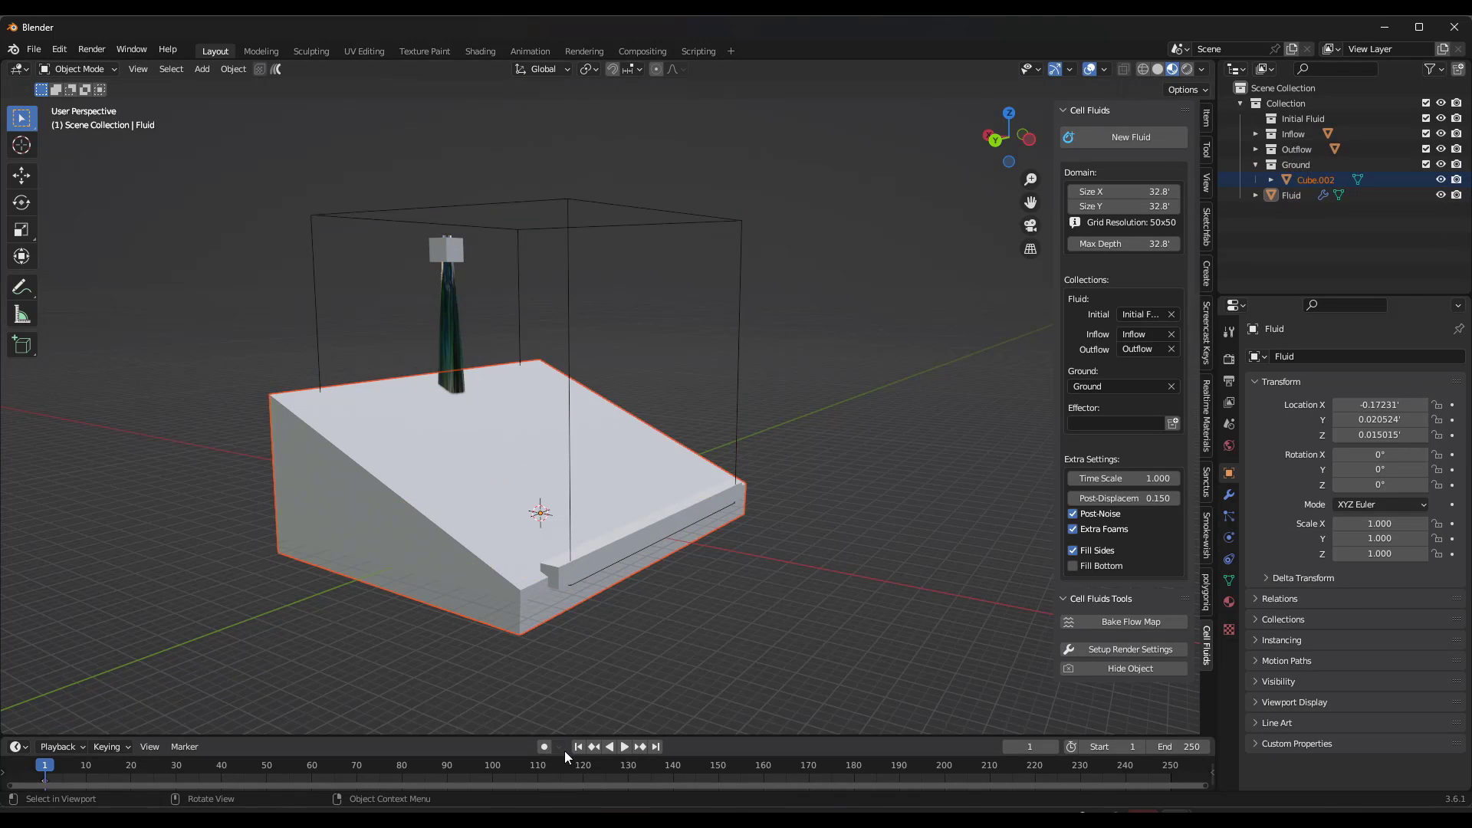
Play the simulation and orbit around the water sliding down the ramp
click(625, 752)
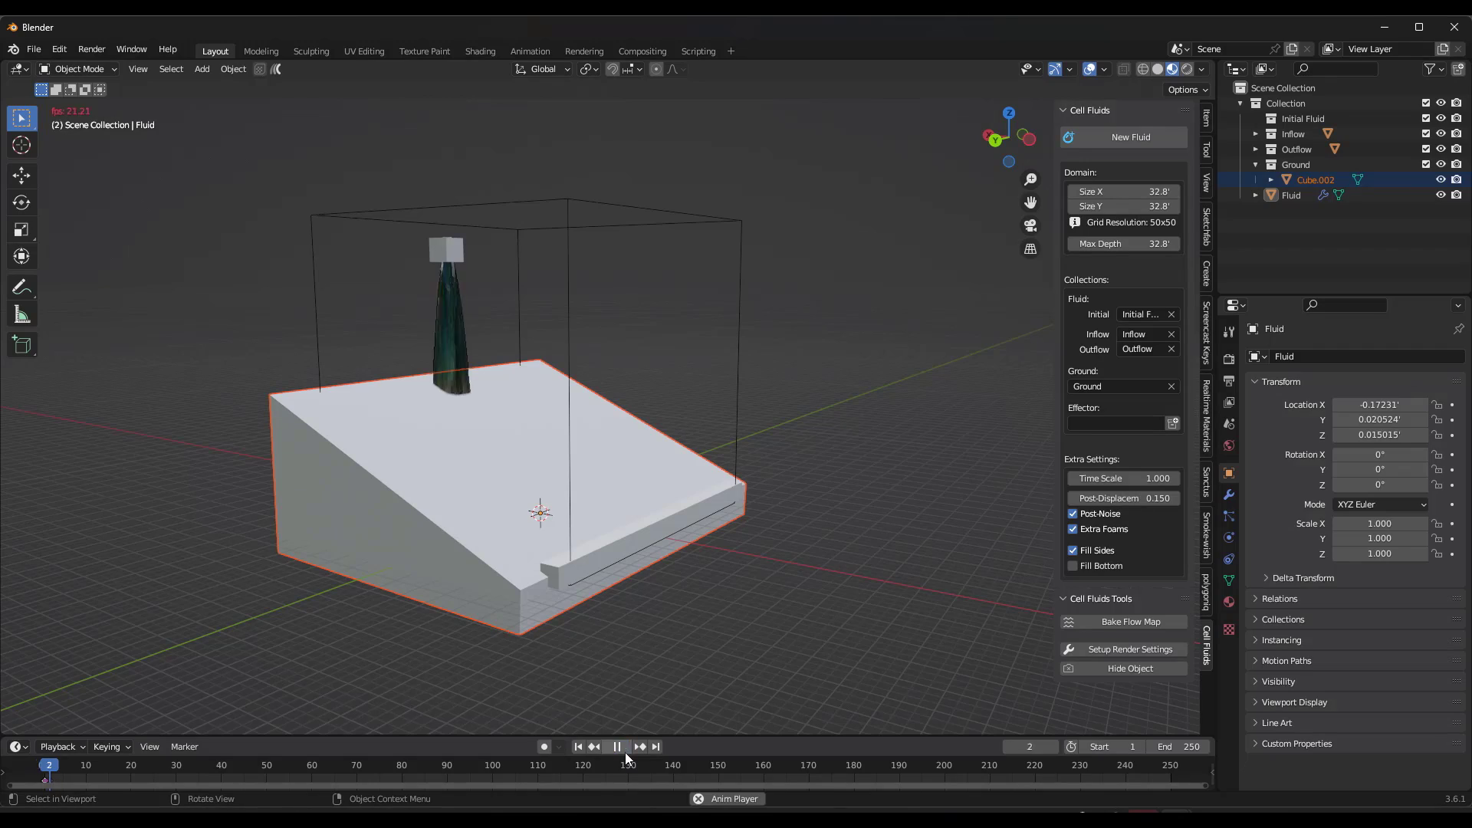
mouse_move(654, 532)
middle_down()
mouse_move(421, 512)
mouse_move(640, 516)
middle_up()
scroll(540, 446, up, 5)
middle_drag(499, 424, 384, 421)
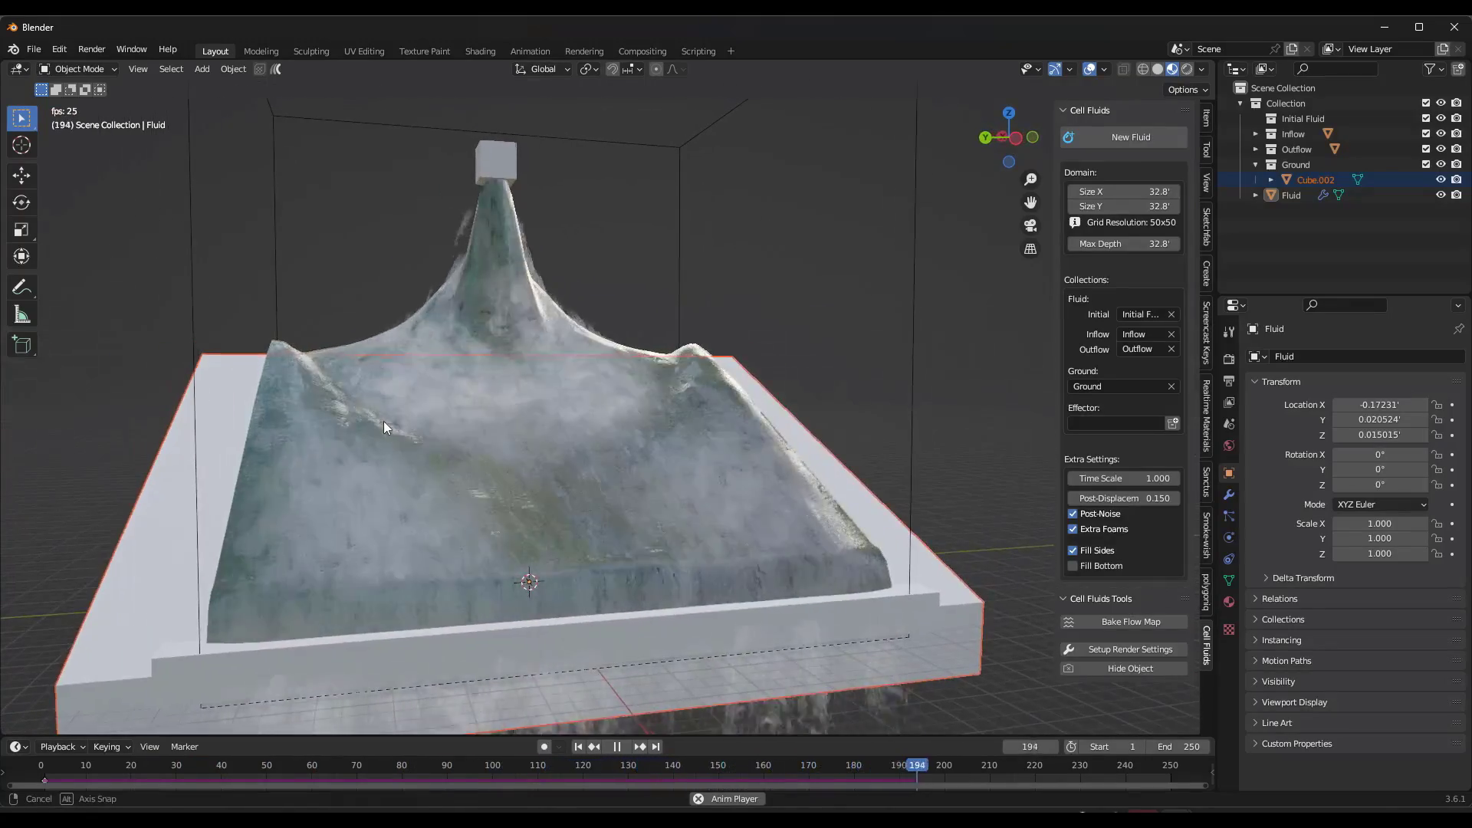
scroll(512, 468, down, 4)
middle_drag(513, 468, 544, 480)
scroll(457, 460, up, 4)
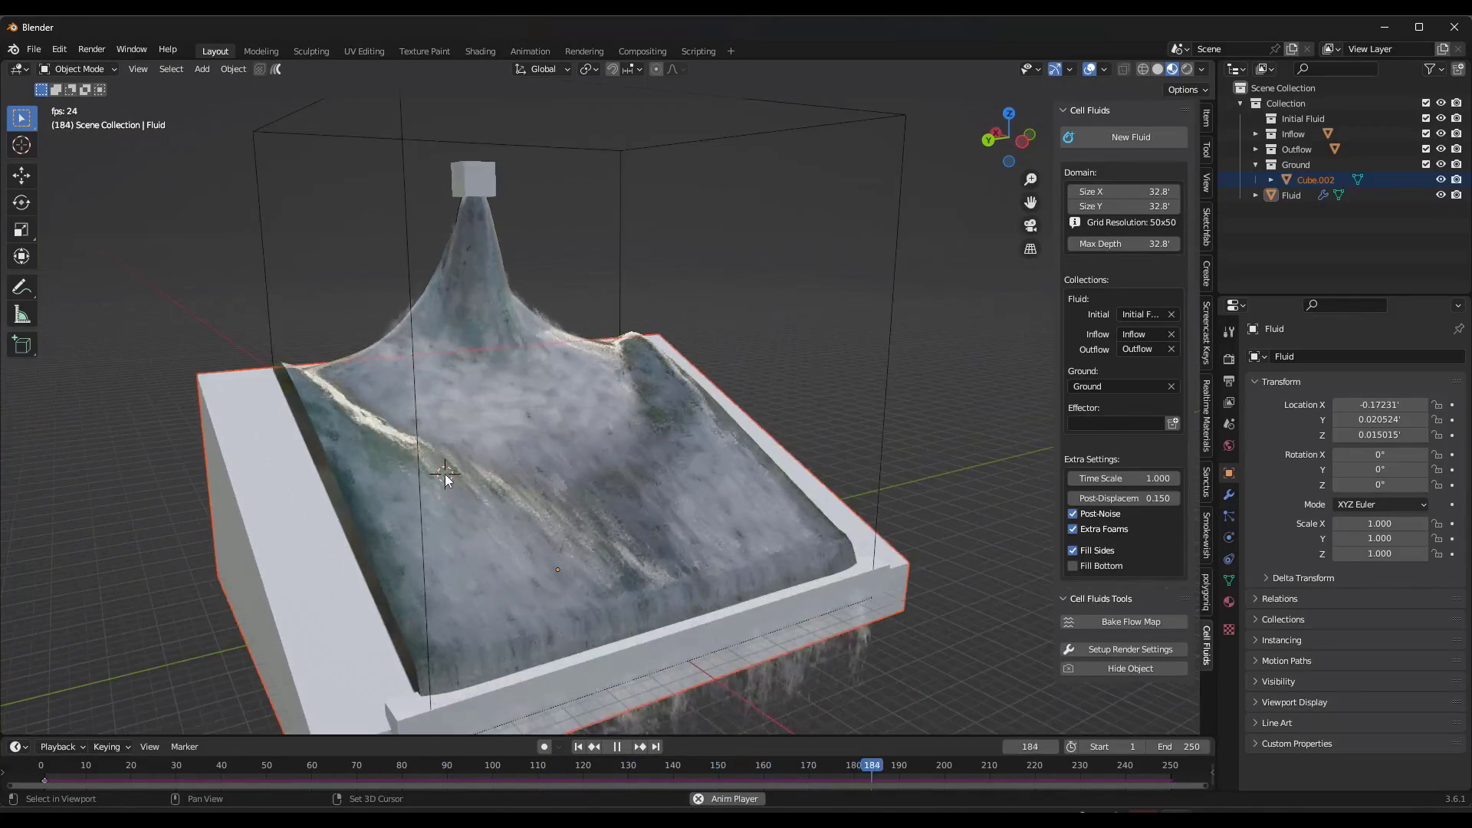
key(shift+a)
mouse_move(429, 460)
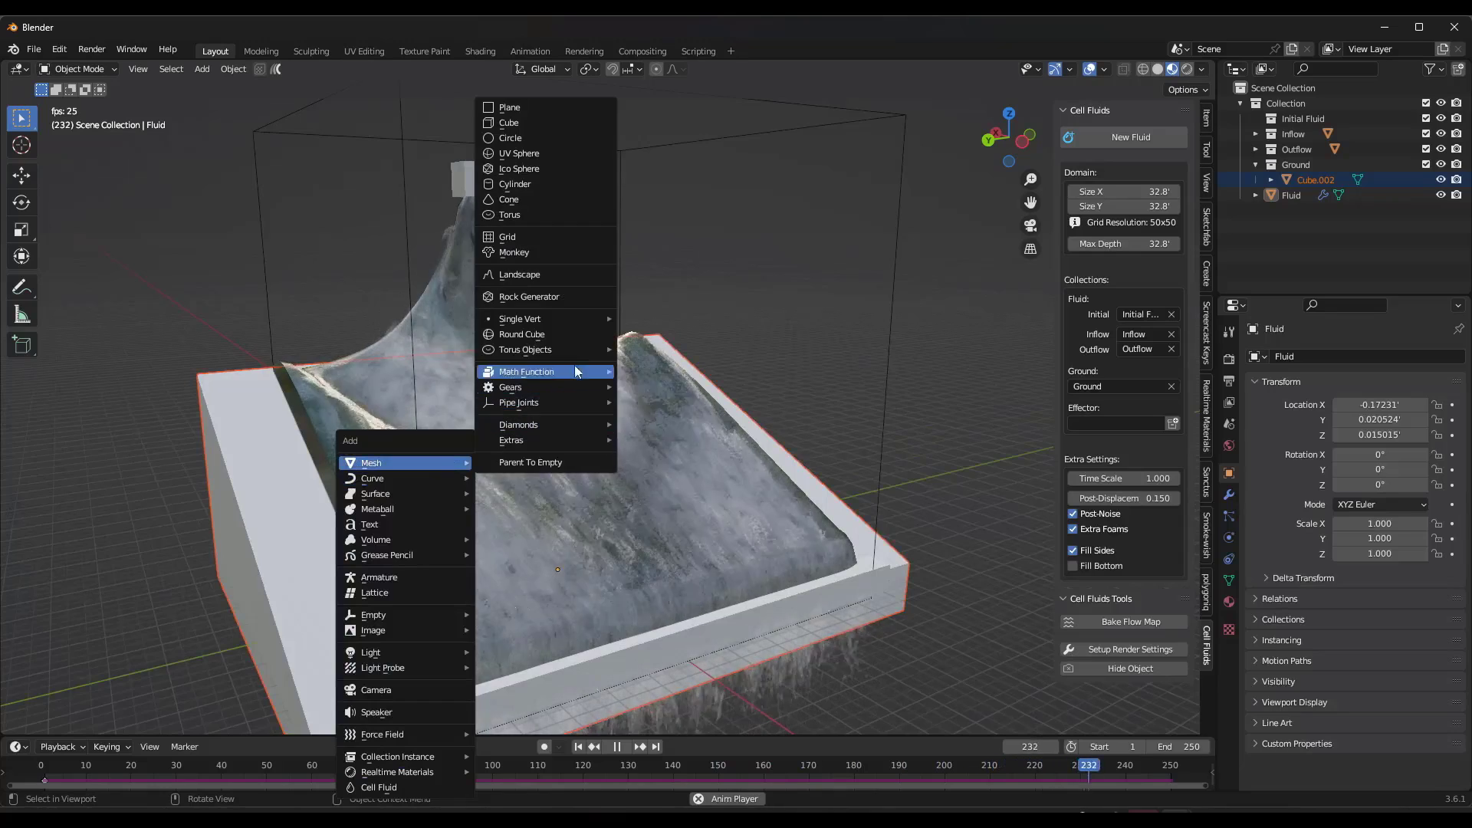
click(513, 252)
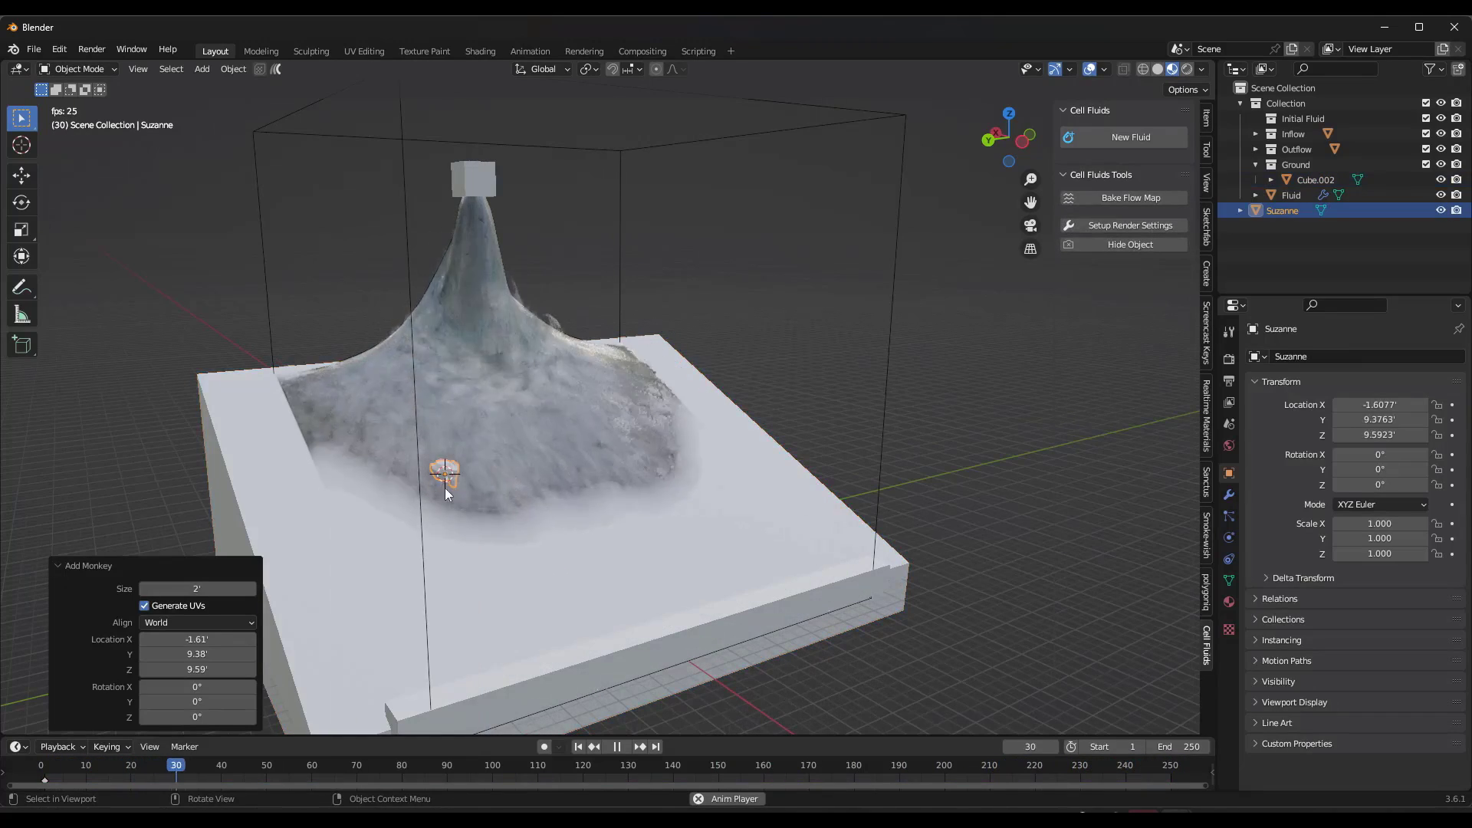
key(s)
click(506, 460)
key(r)
key(z)
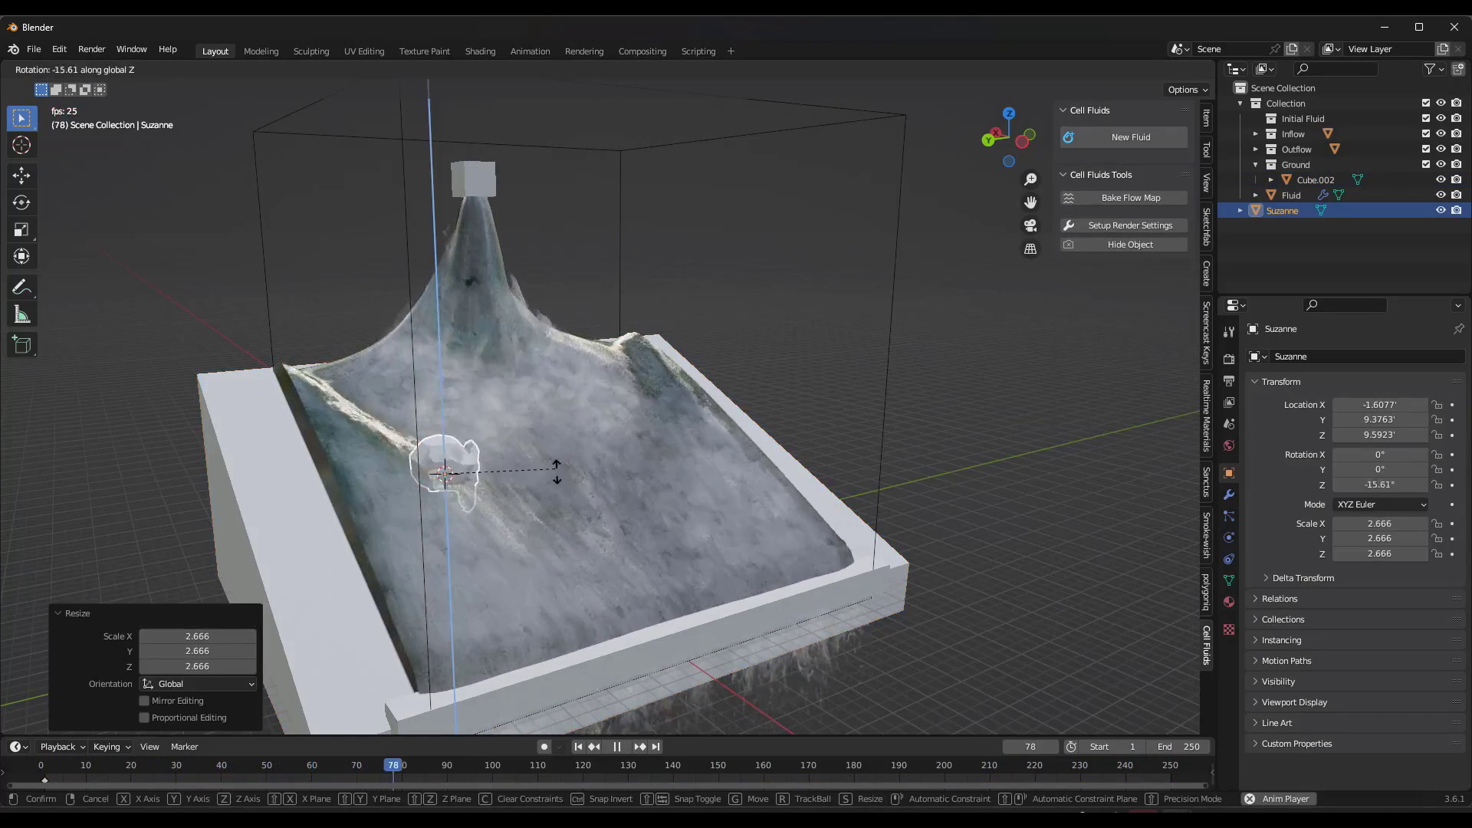
click(486, 483)
key(s)
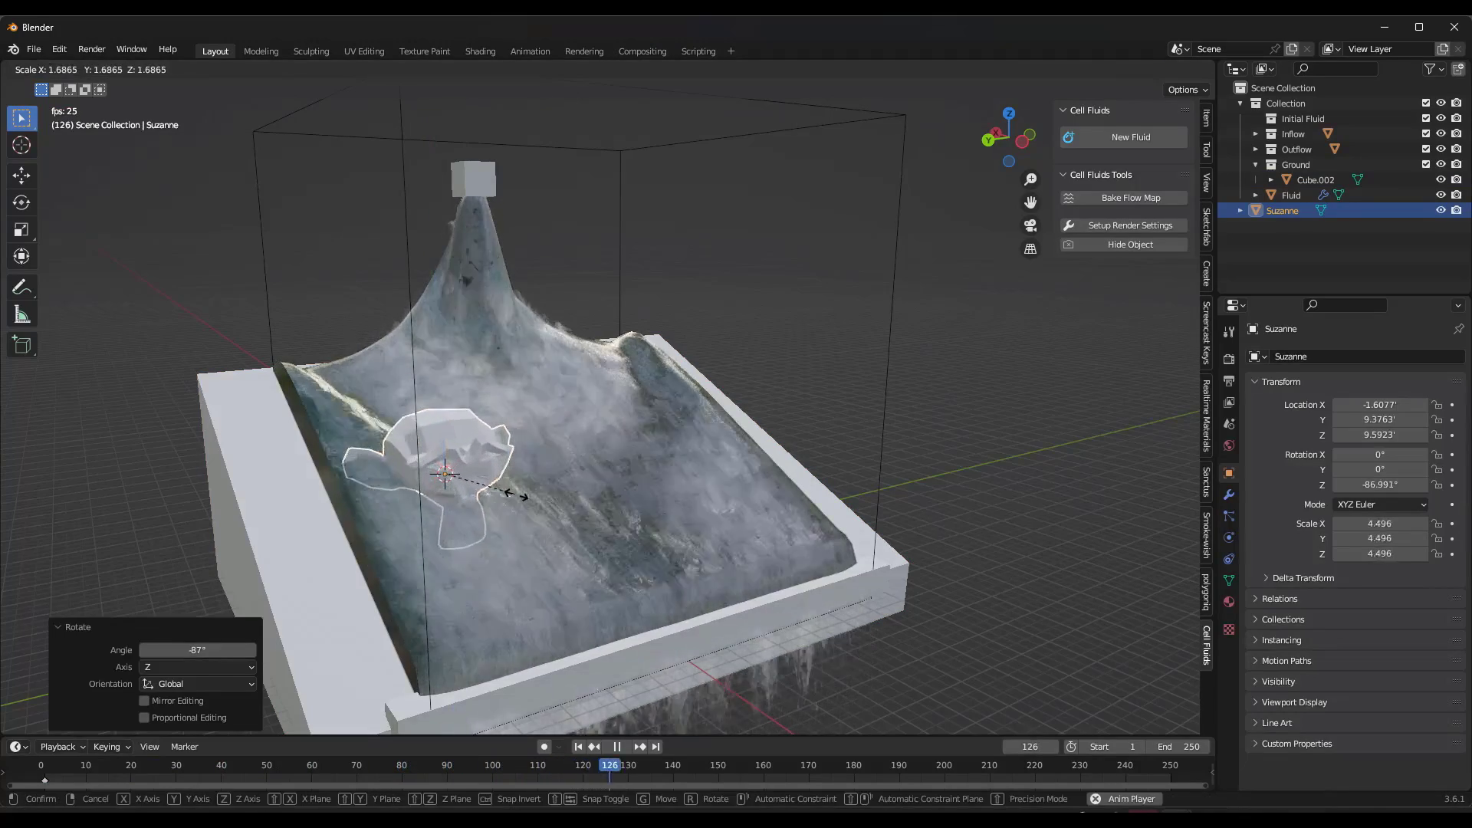
click(513, 494)
middle_drag(584, 466, 531, 459)
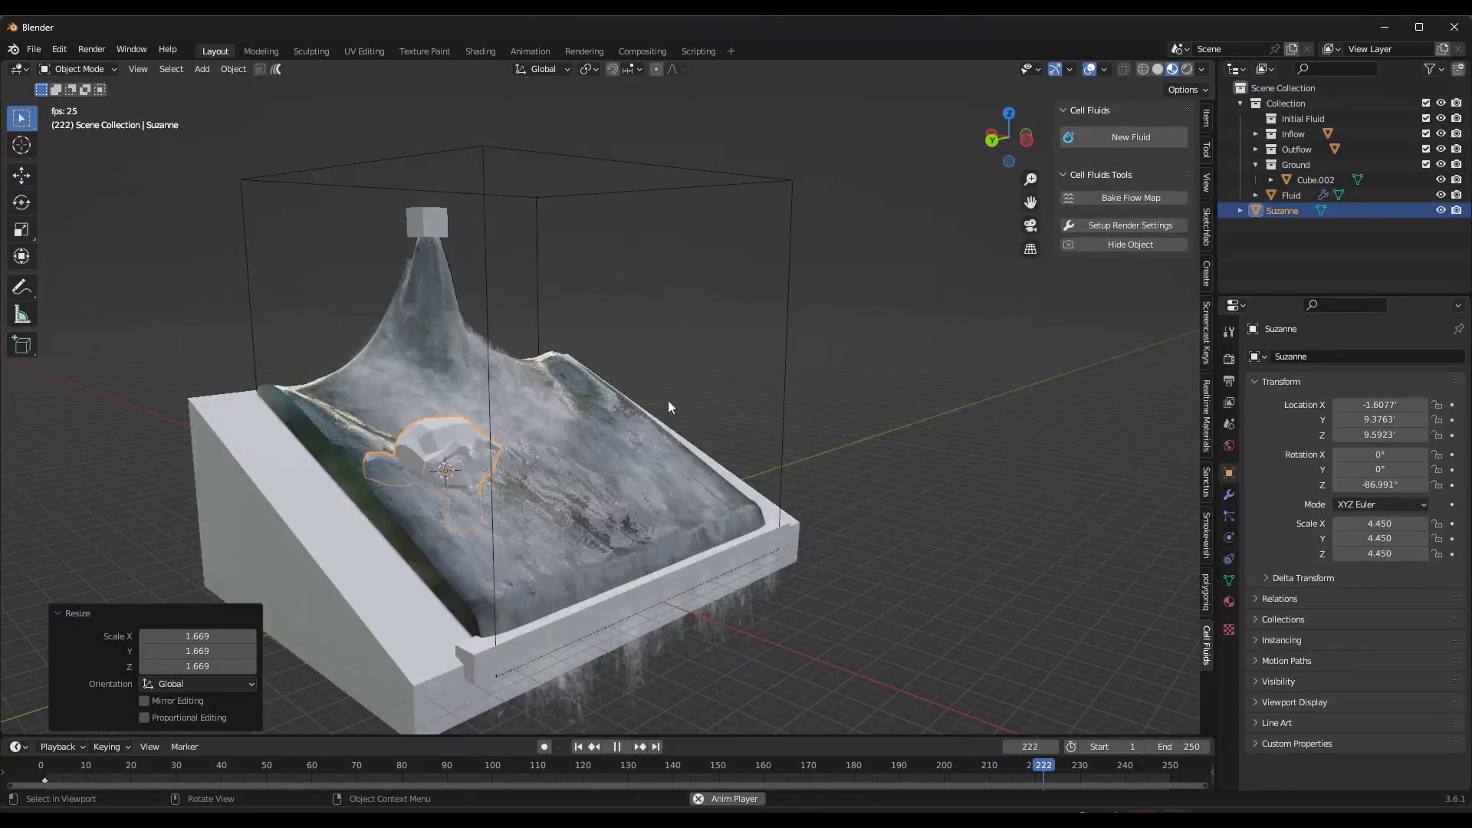
click(784, 338)
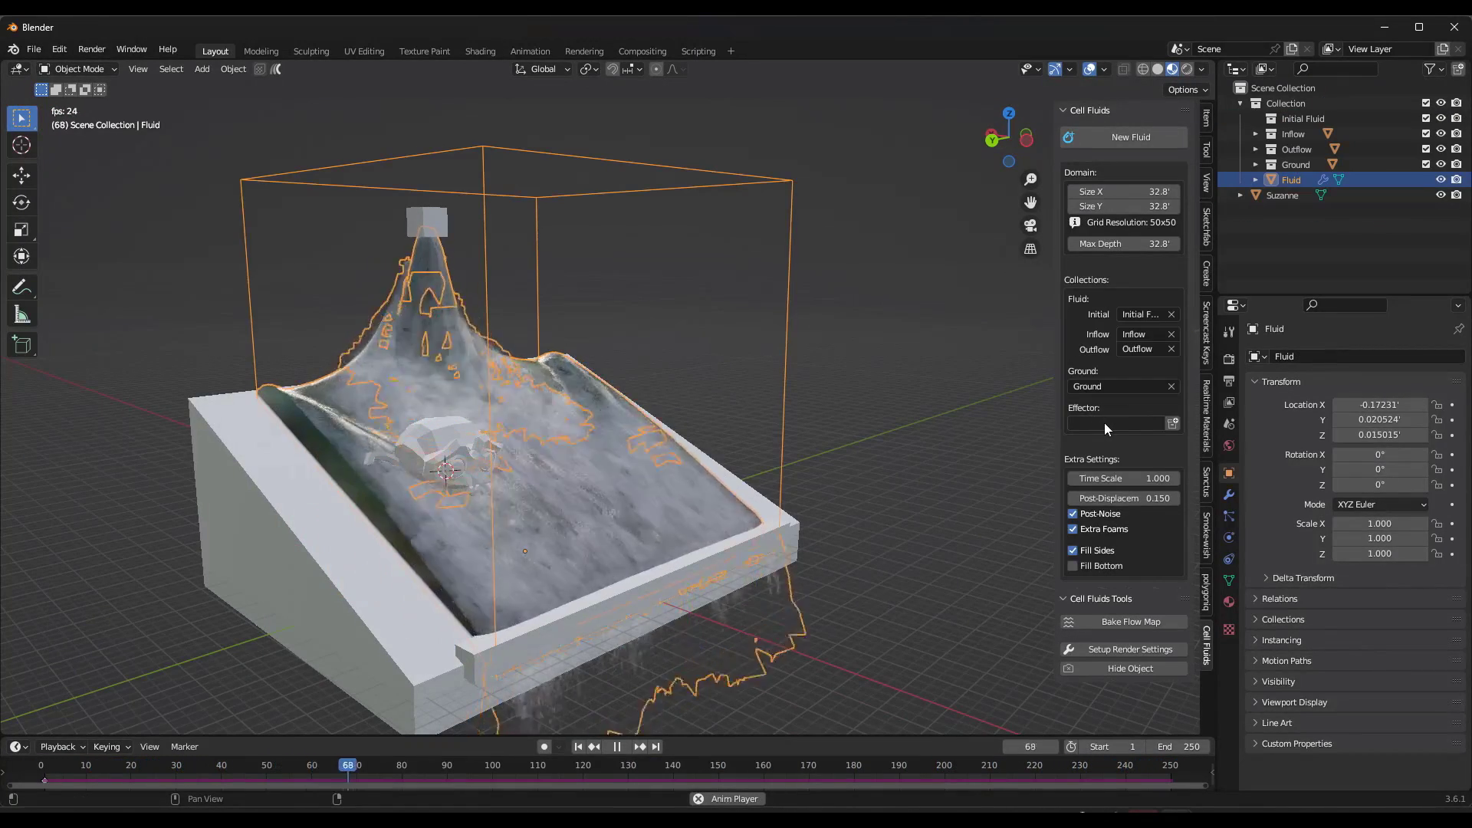
mouse_move(676, 422)
middle_down()
mouse_move(578, 408)
mouse_move(660, 412)
middle_up()
click(452, 452)
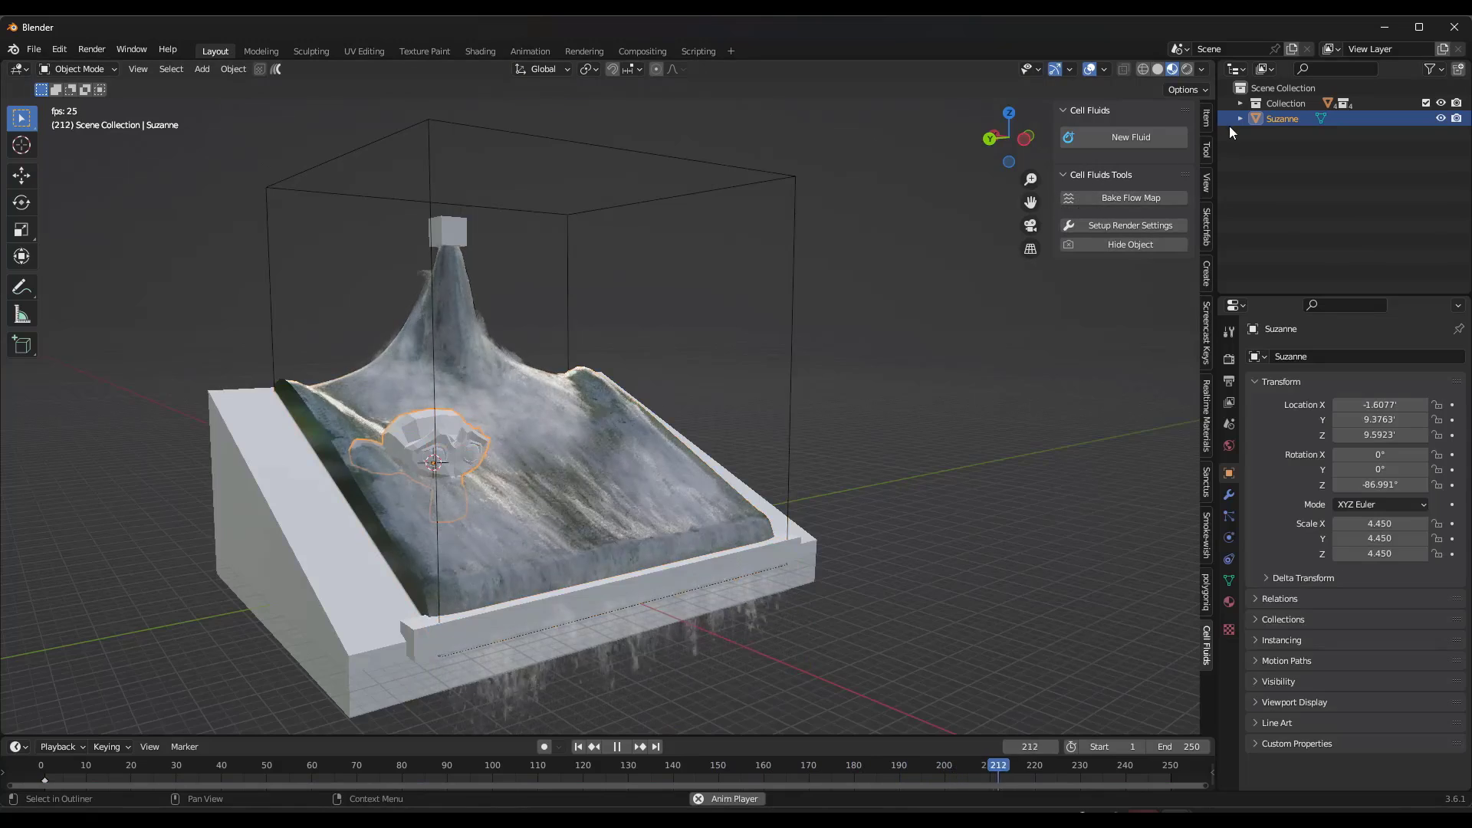
click(1240, 118)
click(1240, 103)
drag(1282, 198, 1292, 163)
scroll(376, 406, up, 3)
middle_drag(376, 407, 532, 501)
scroll(569, 510, down, 2)
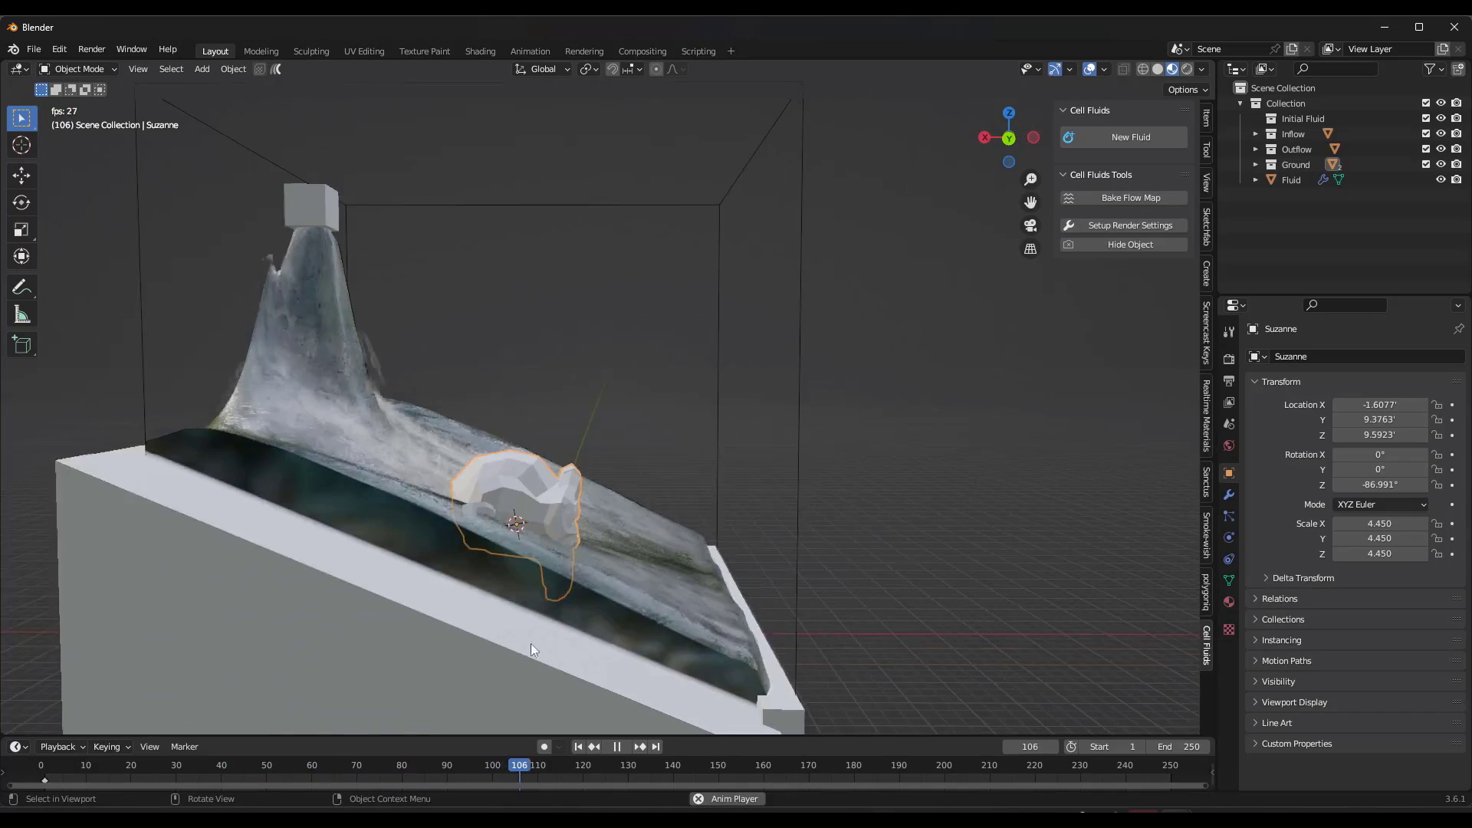
click(580, 746)
middle_drag(578, 595, 563, 583)
middle_drag(565, 523, 412, 494)
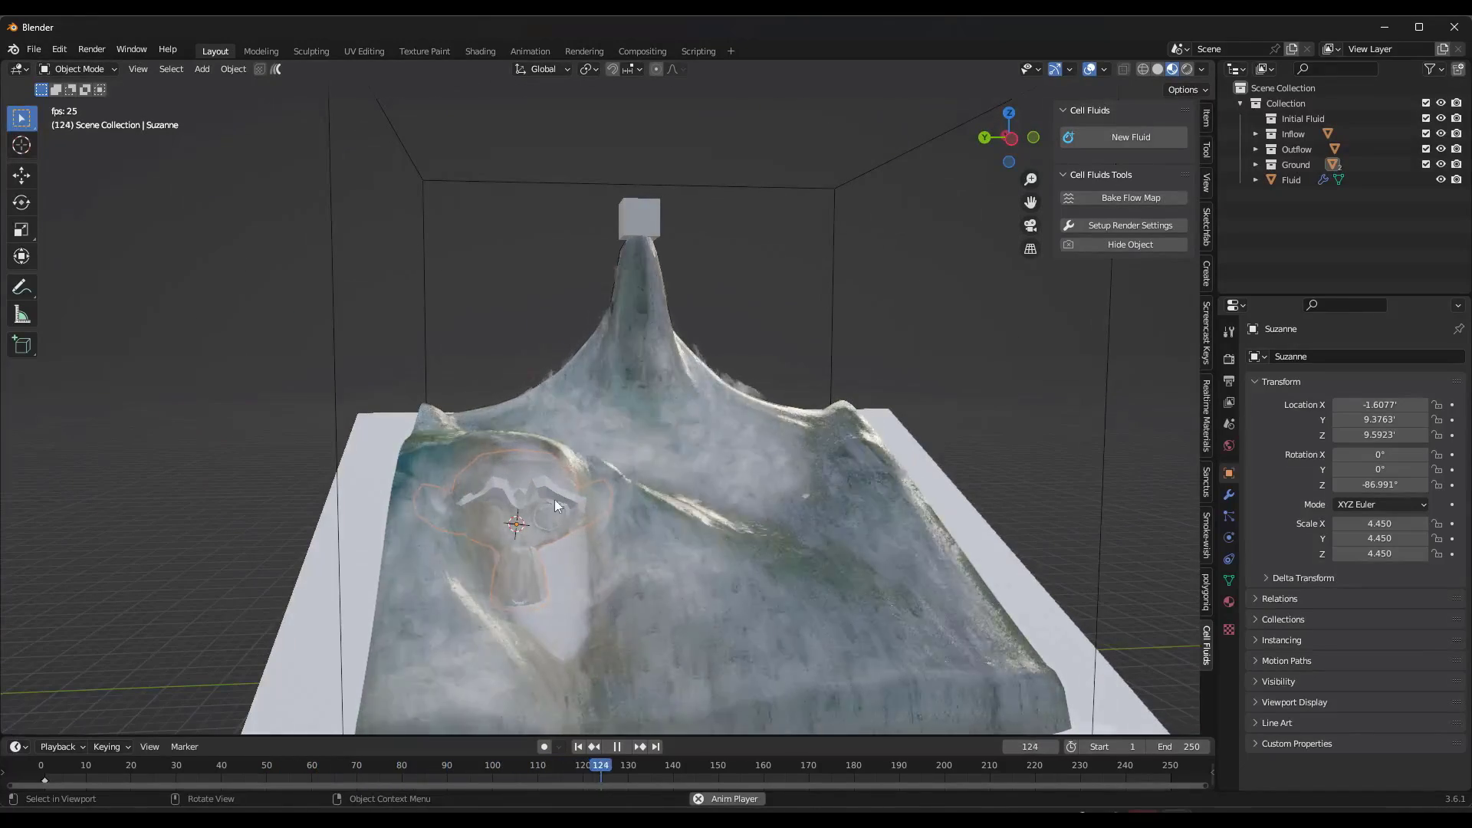
Scale Suzanne up to 6.916, tilt it, and shift it along Y on the slope
key(s)
click(489, 508)
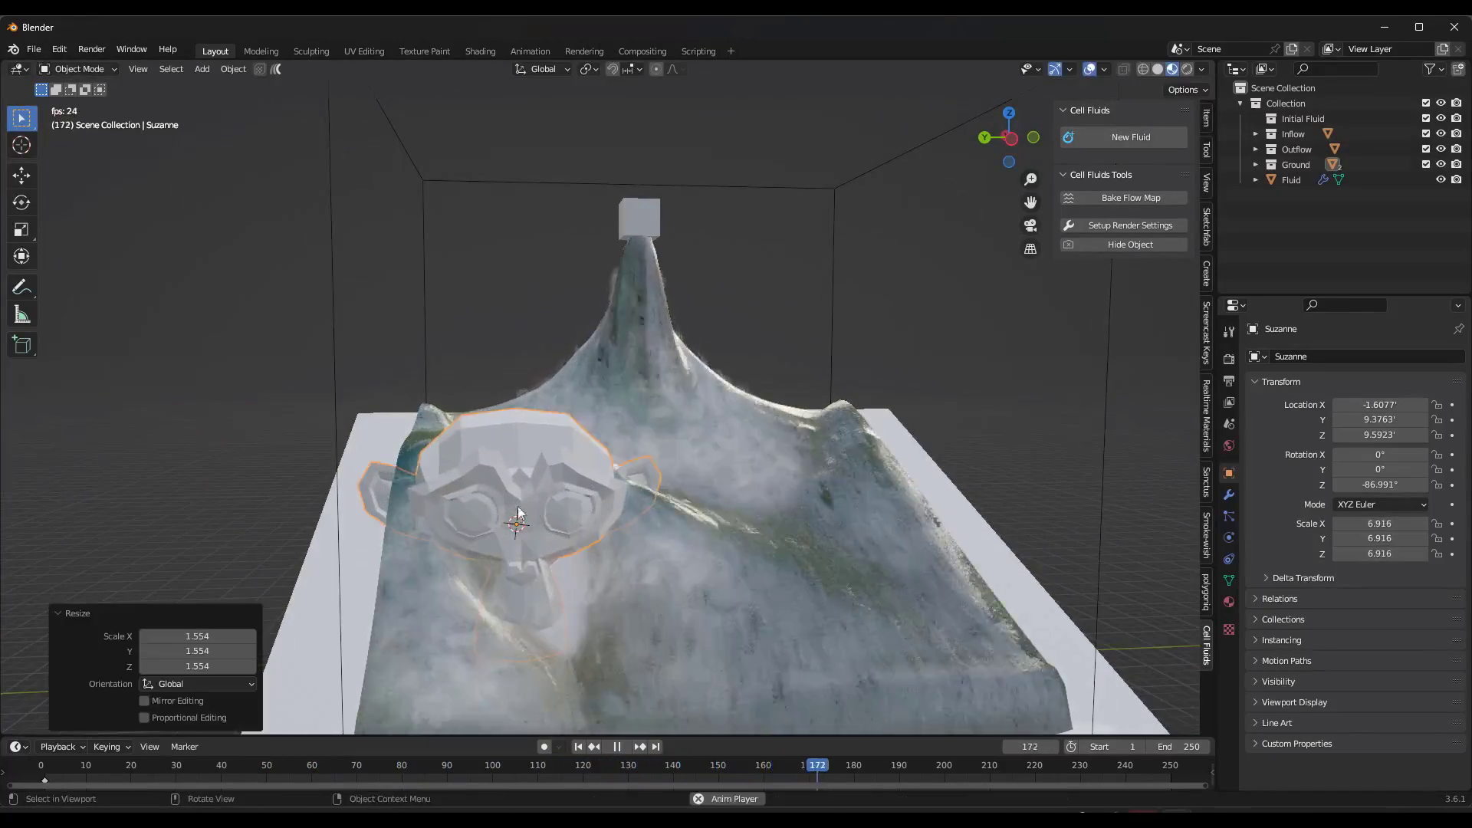
middle_drag(489, 507, 607, 516)
scroll(569, 509, down, 5)
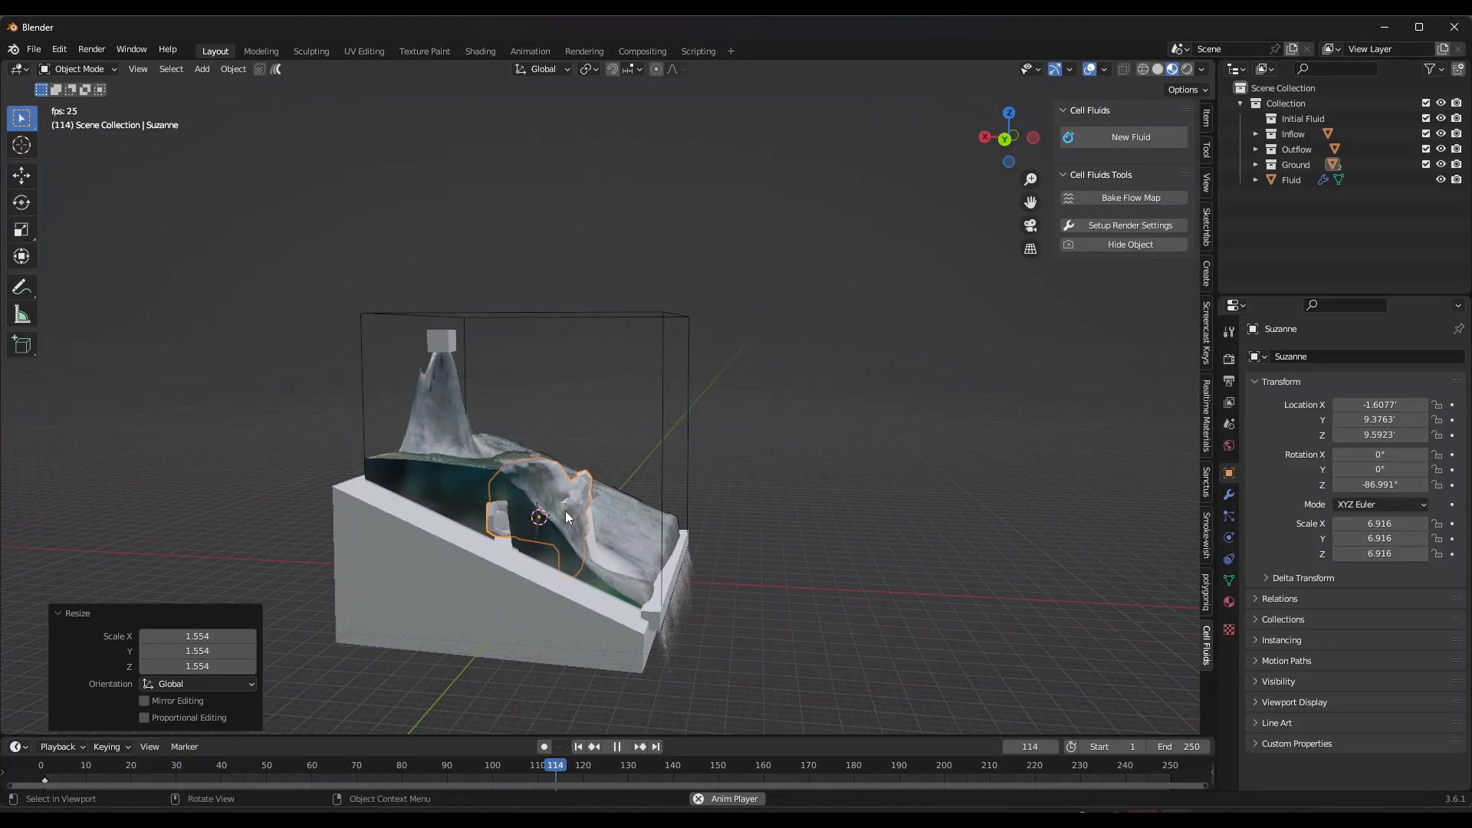
key(r)
key(x)
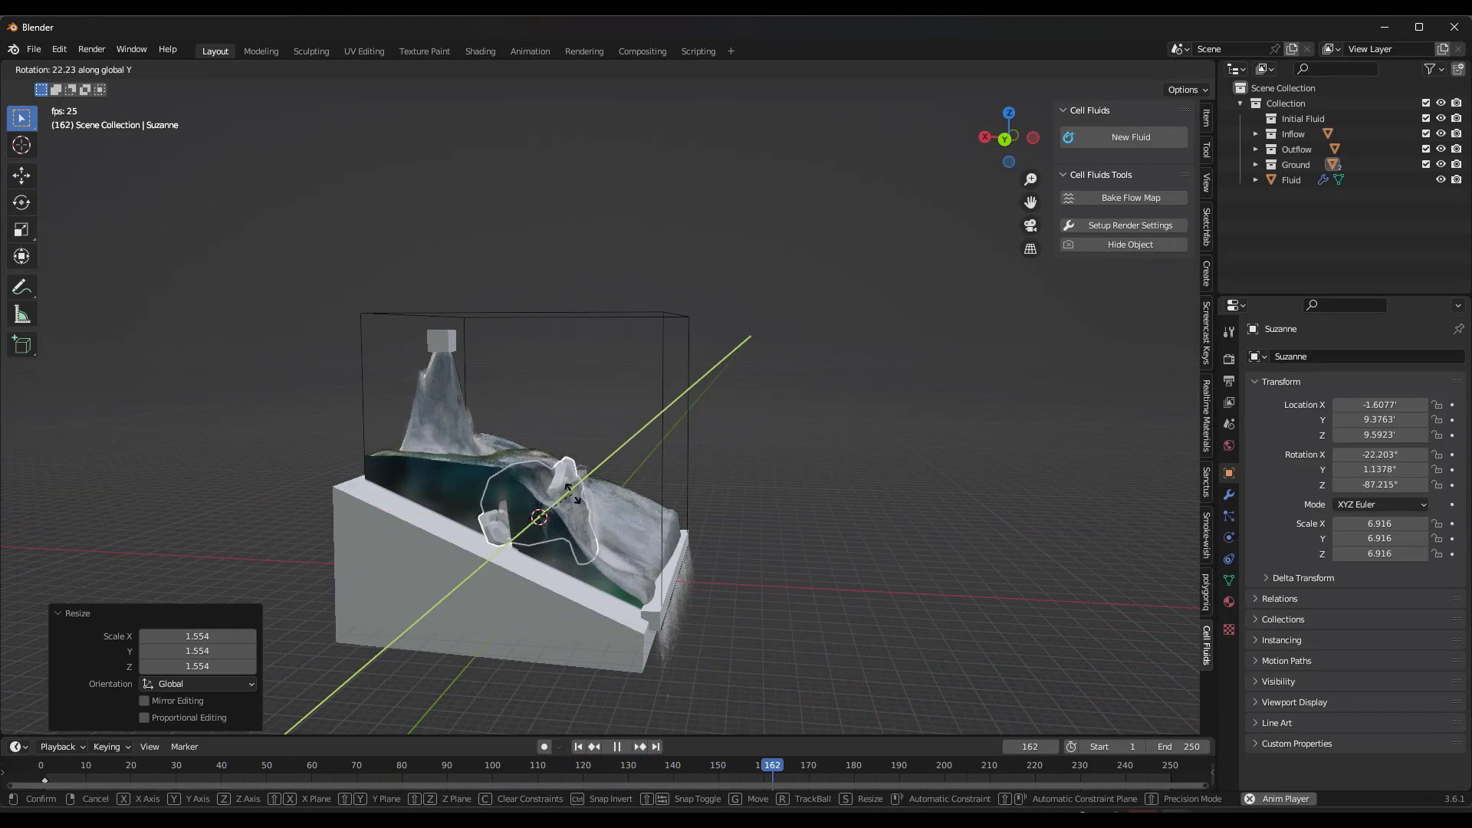
click(571, 493)
key(g)
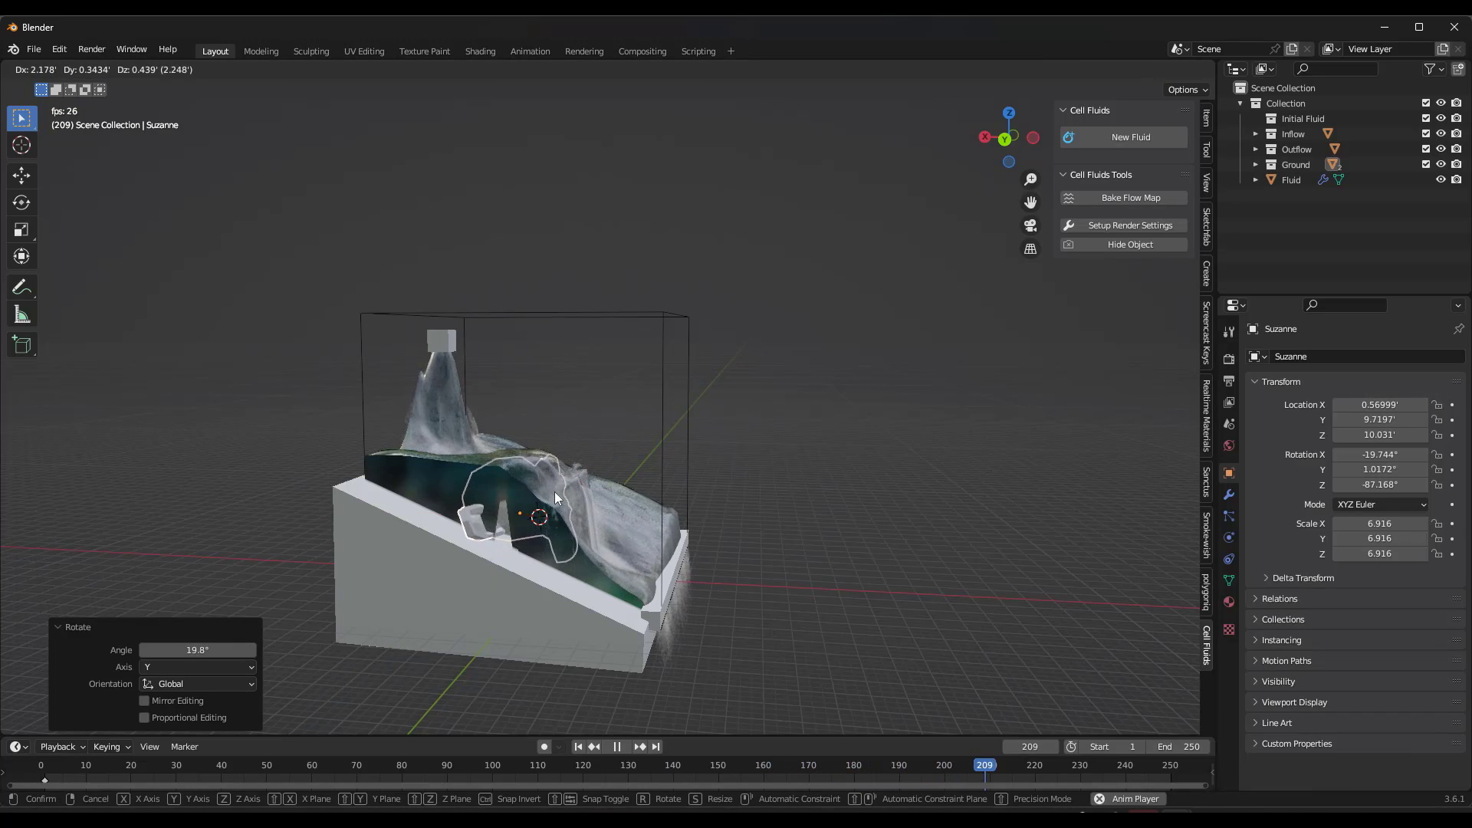
click(556, 497)
mouse_move(556, 496)
middle_down()
mouse_move(474, 509)
mouse_move(552, 499)
middle_up()
key(g)
key(y)
click(529, 506)
scroll(552, 499, up, 6)
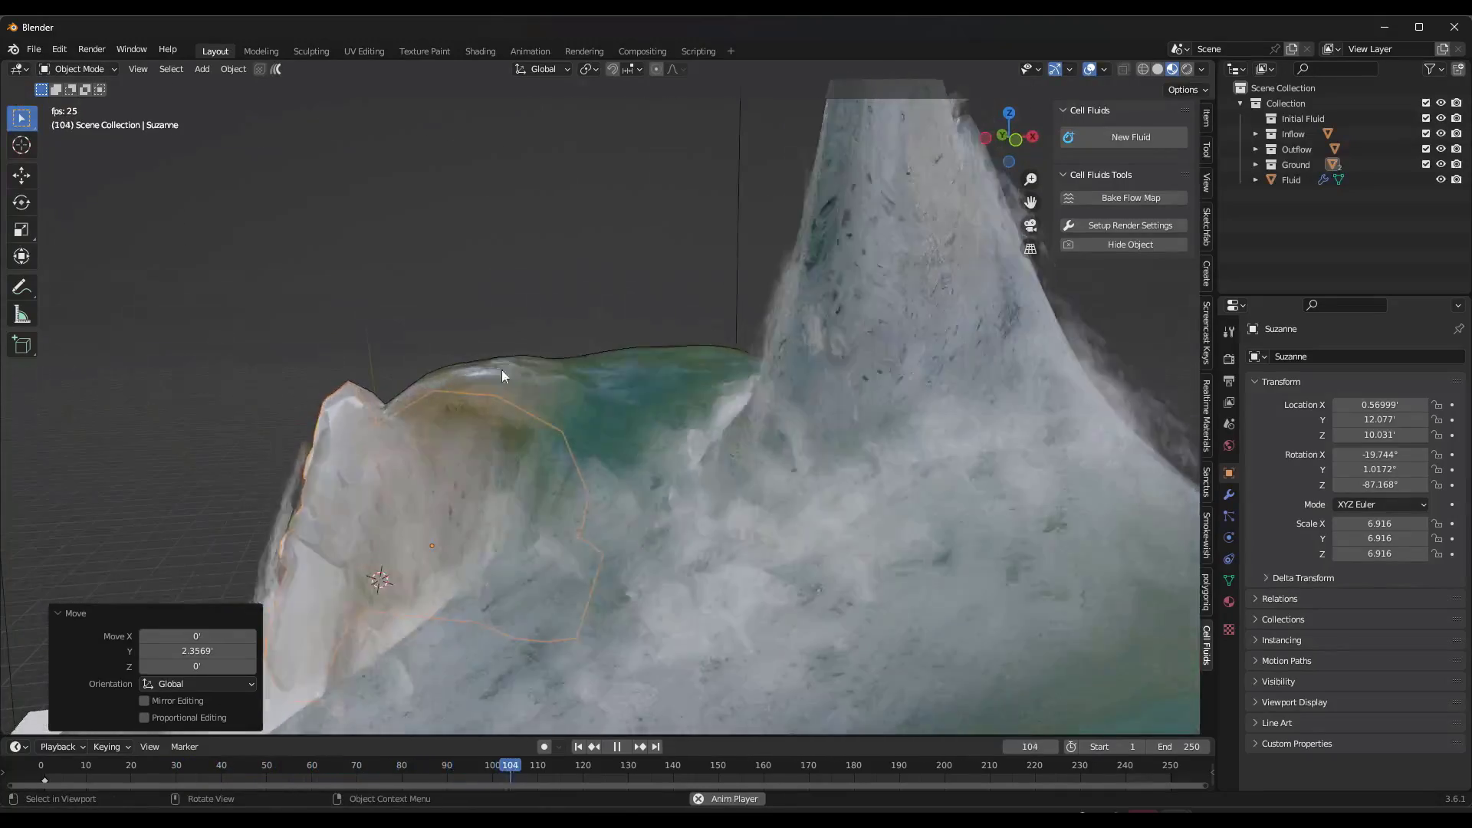
scroll(509, 448, down, 8)
middle_drag(504, 472, 475, 343)
scroll(484, 476, down, 3)
Lower the inflow cube 11.758 along Z so it pours onto the ramp
click(476, 343)
key(g)
key(z)
click(624, 458)
middle_drag(624, 458, 536, 525)
scroll(453, 457, up, 5)
Add a cylinder, enlarge it to 3.631, and move it along Y onto the ramp
key(shift+a)
mouse_move(485, 463)
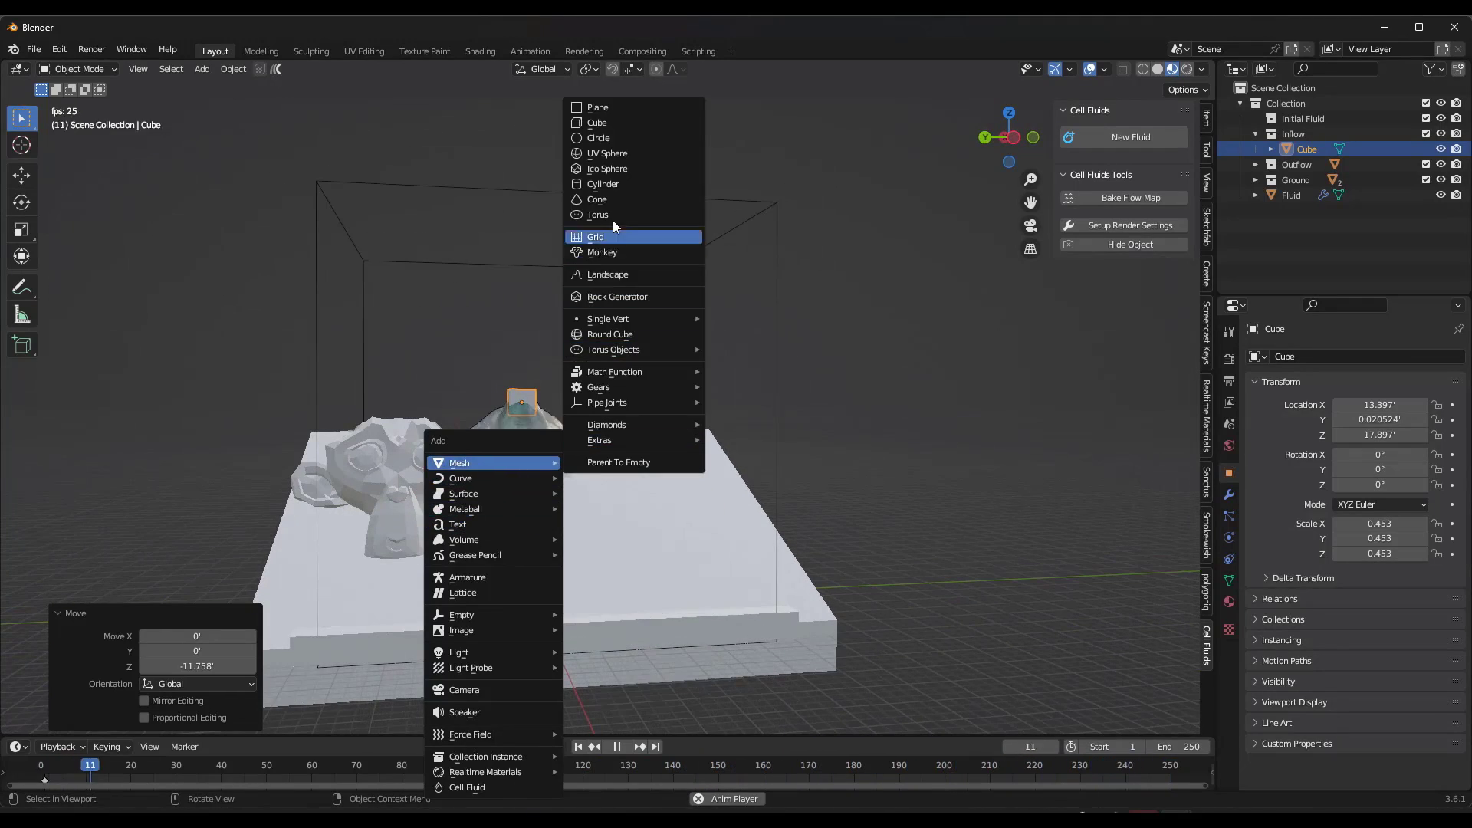
click(599, 185)
key(s)
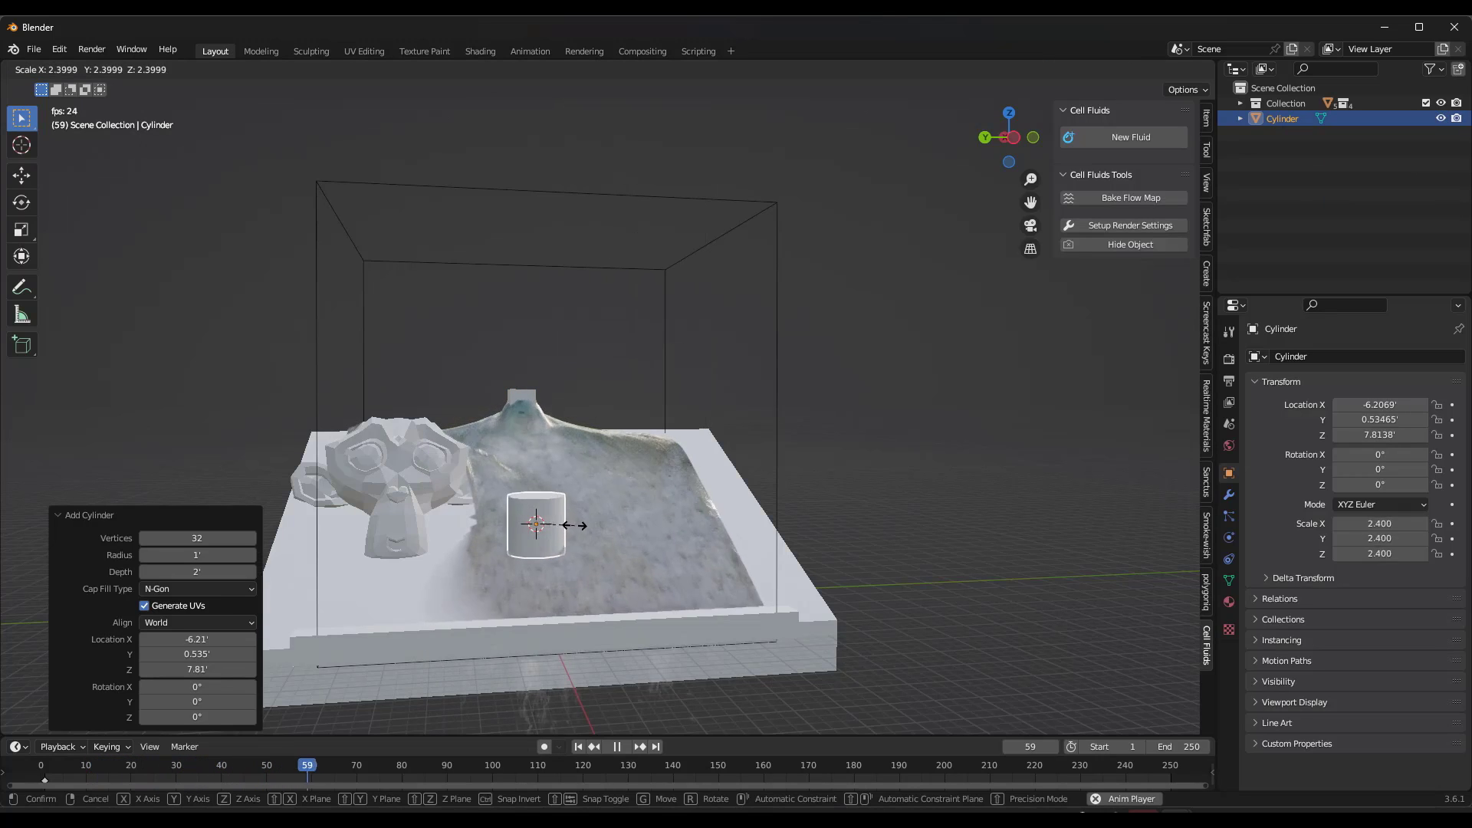
click(608, 528)
mouse_move(560, 530)
middle_down()
mouse_move(643, 540)
mouse_move(544, 544)
mouse_move(564, 529)
middle_up()
key(g)
key(y)
click(606, 526)
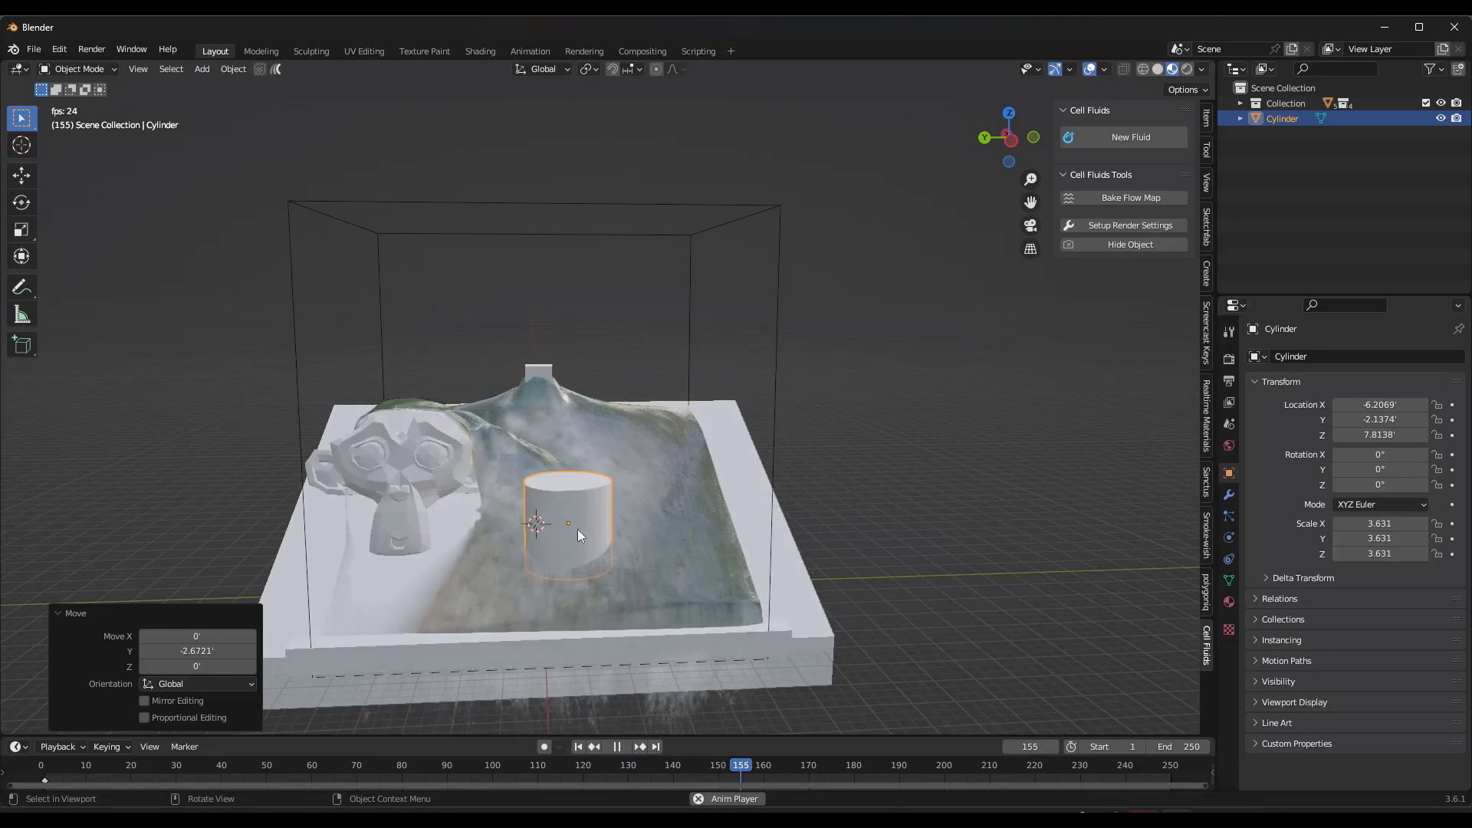
Parent the Cylinder to Ground in the Outliner
click(1240, 102)
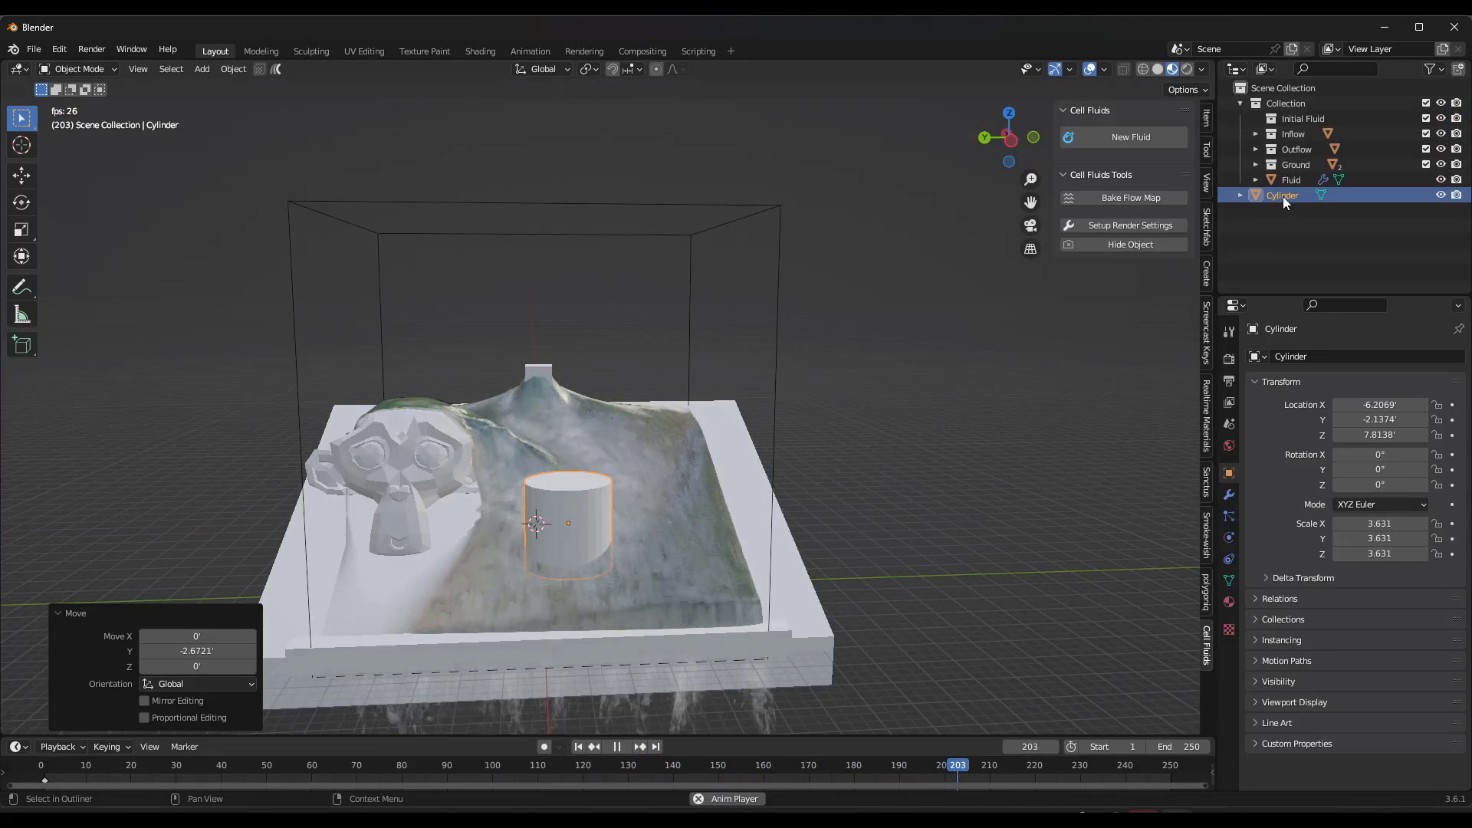
drag(1282, 196, 1294, 163)
middle_drag(678, 422, 620, 504)
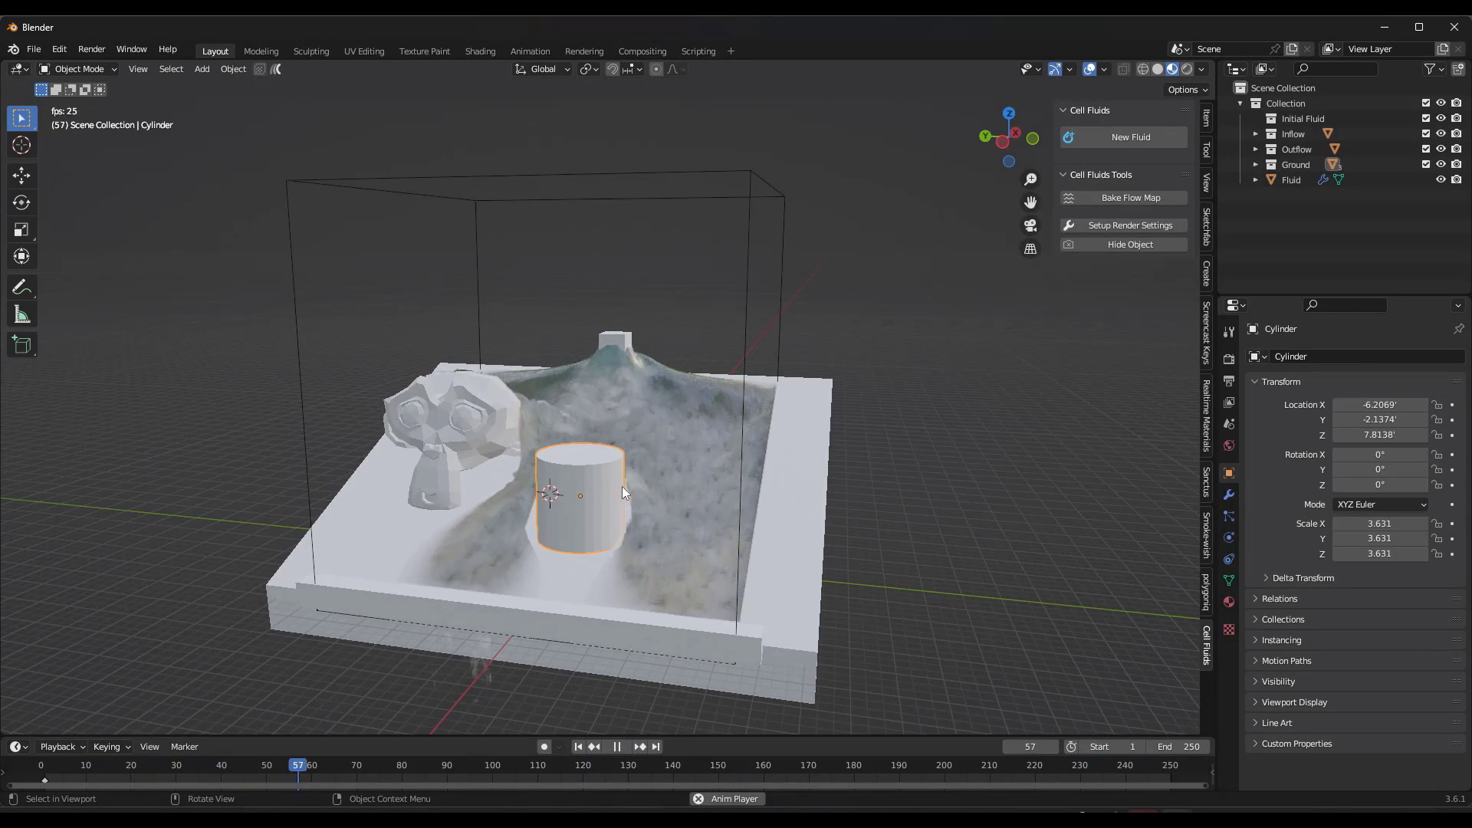
Stretch the cylinder taller to 6.657 along Z
key(s)
key(z)
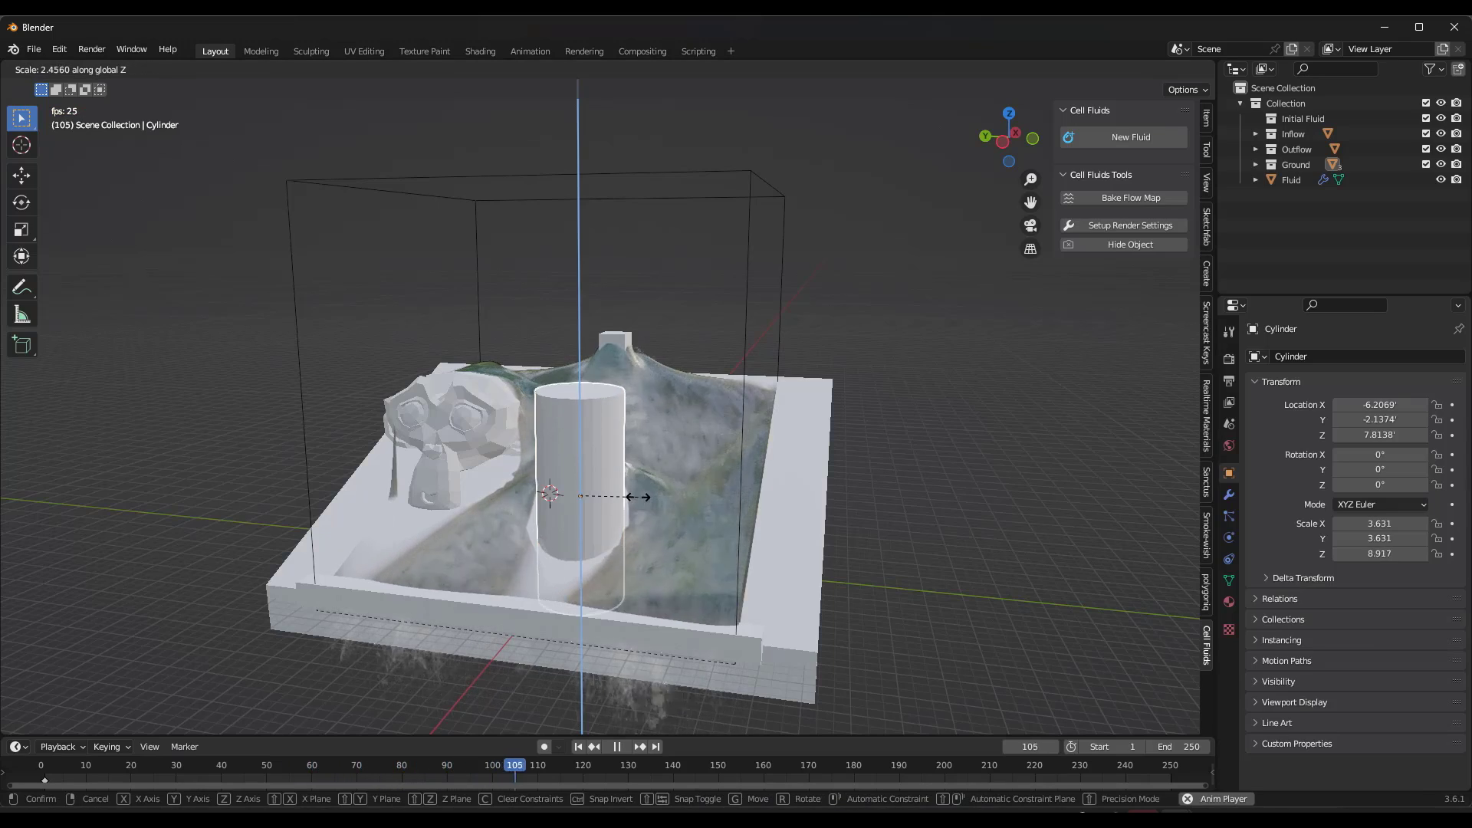
click(622, 496)
middle_drag(697, 494, 633, 471)
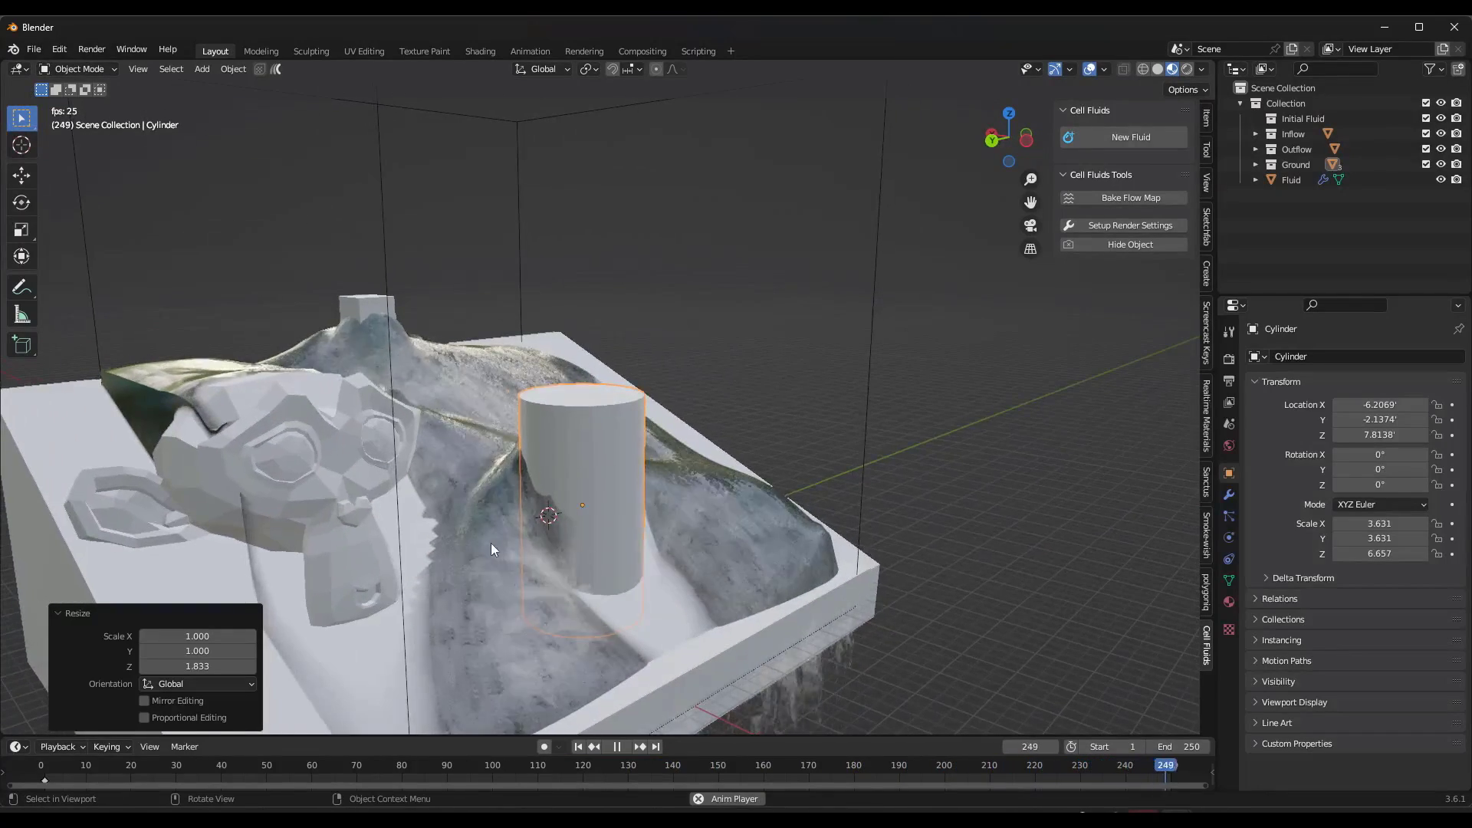
mouse_move(493, 543)
middle_down()
mouse_move(547, 527)
mouse_move(509, 537)
middle_up()
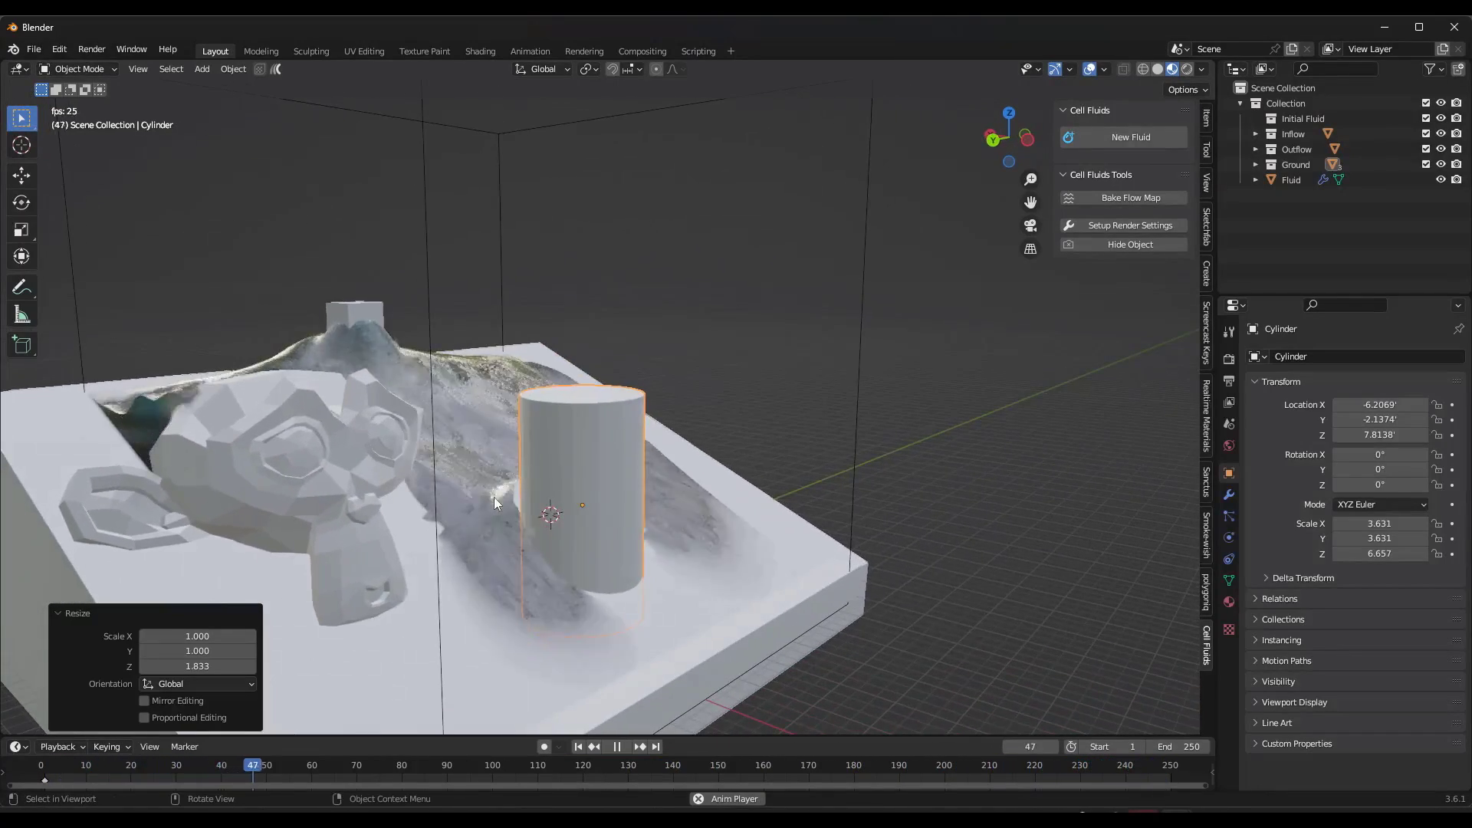
scroll(498, 486, down, 5)
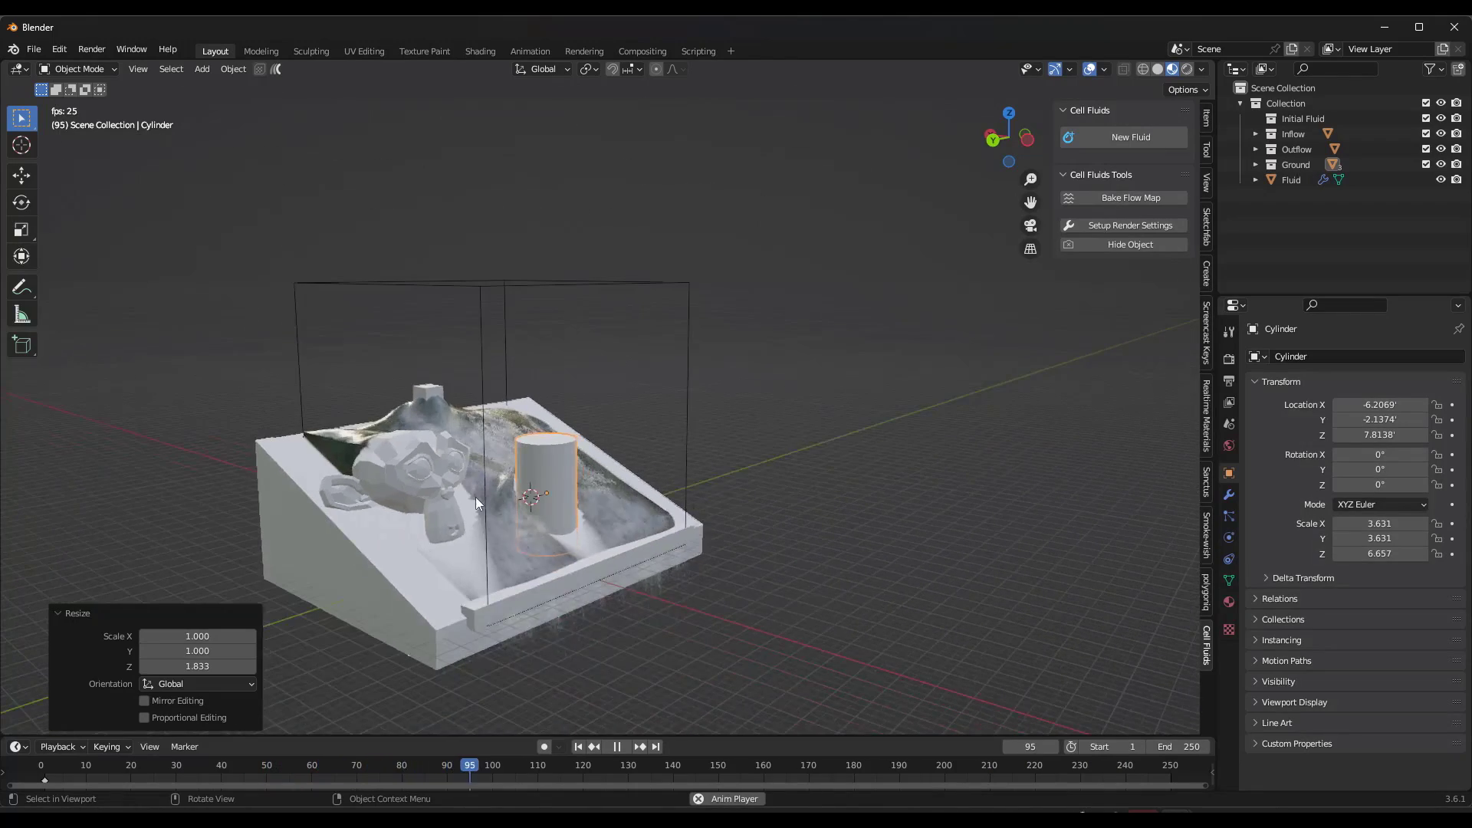
middle_drag(475, 503, 651, 456)
On the Fluid domain, try CF Blood, then CF Mercury, finally applying CF Water Dirty
click(725, 456)
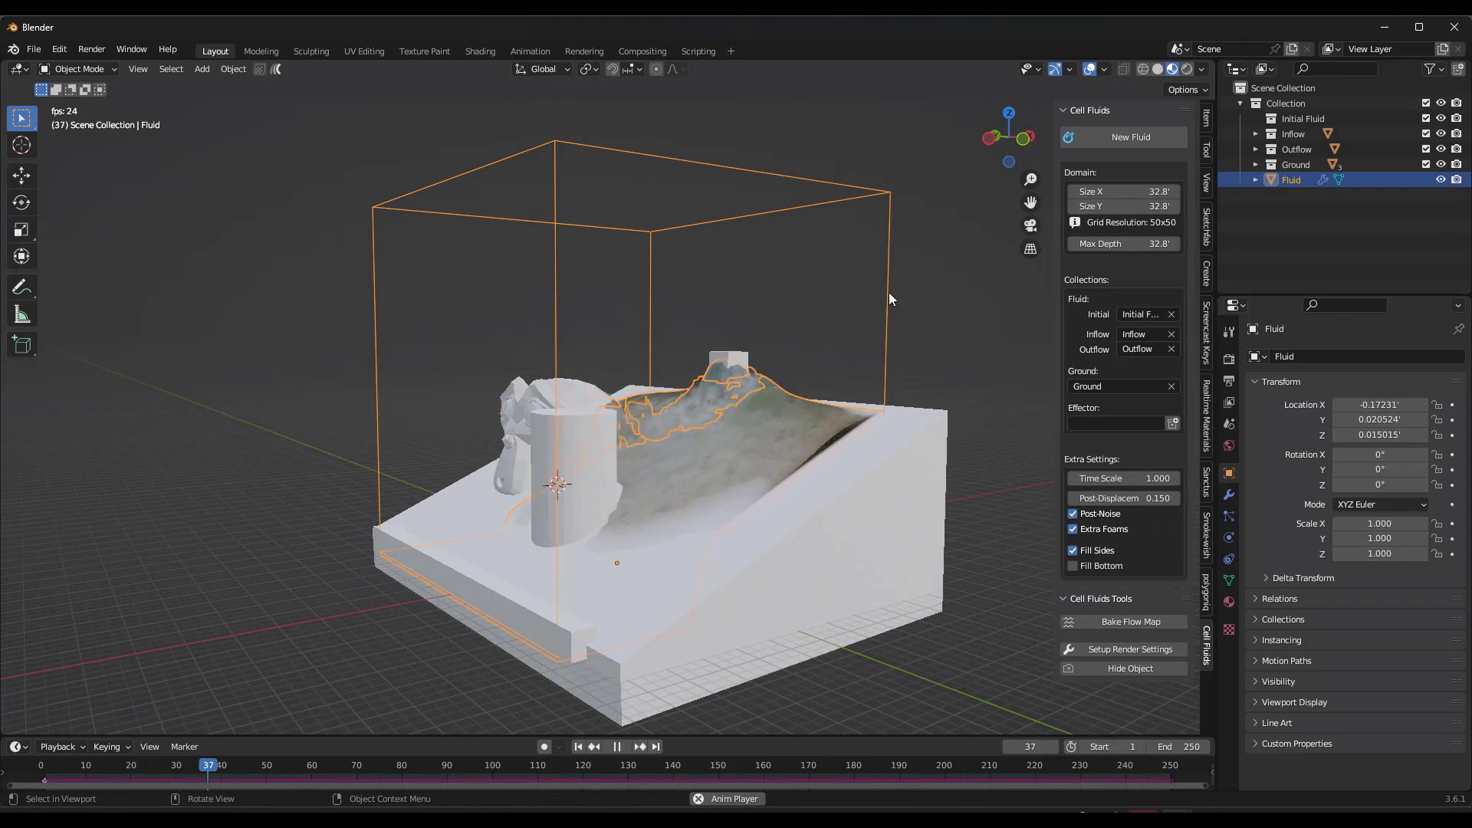
middle_drag(783, 405, 771, 406)
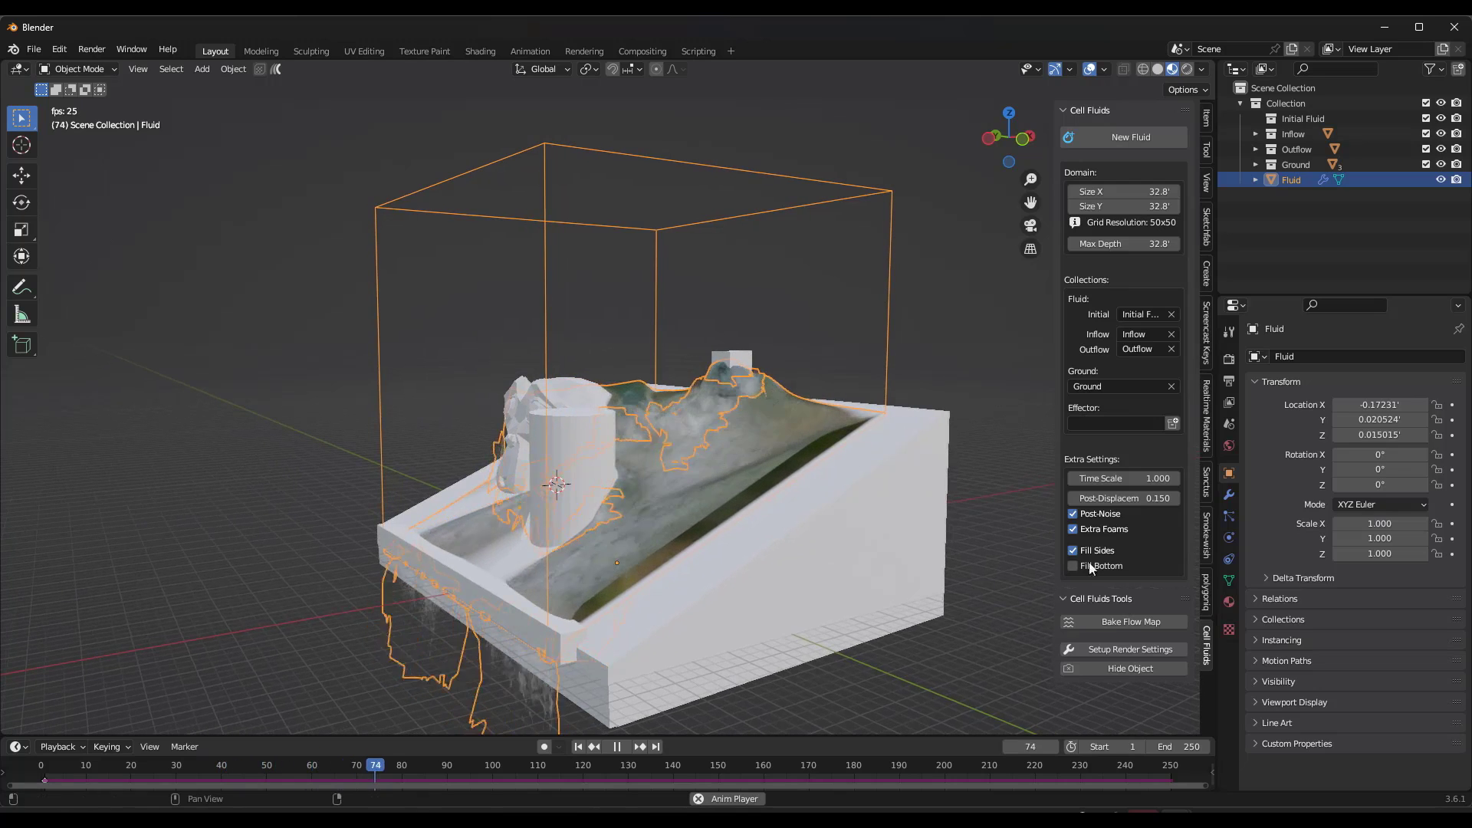
click(1229, 602)
click(1255, 452)
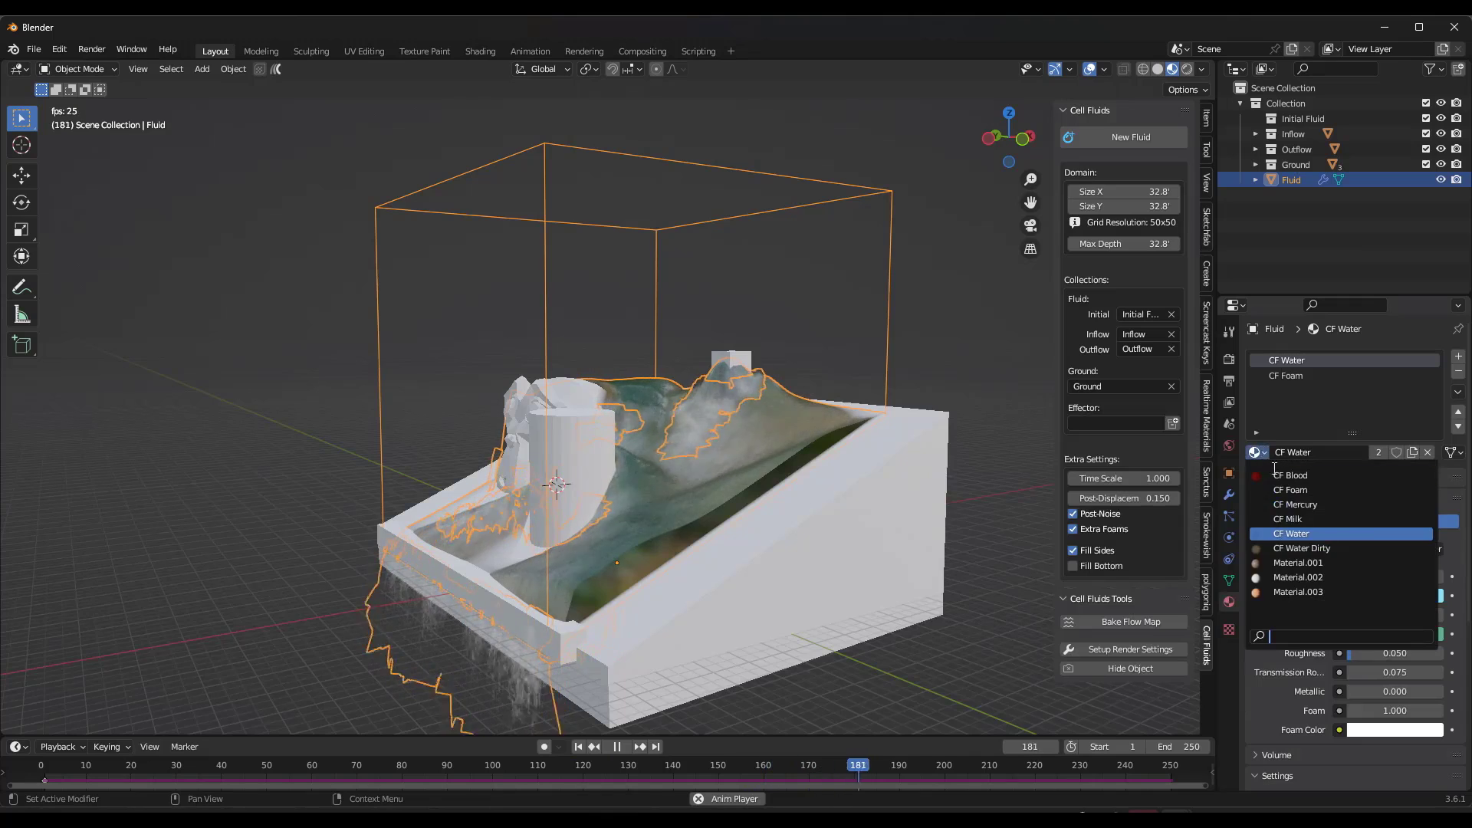
click(1290, 475)
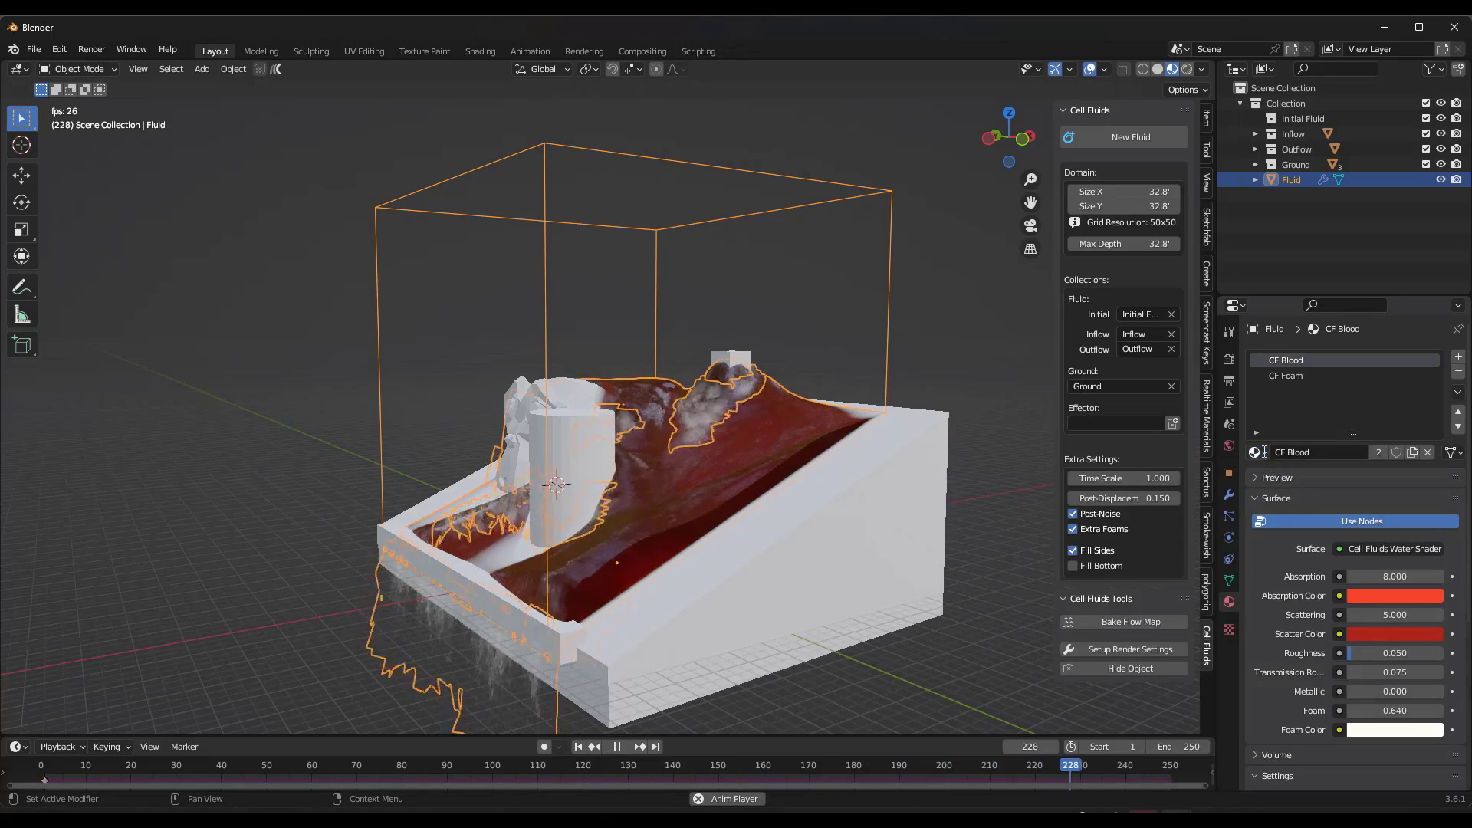
click(1257, 453)
click(1297, 503)
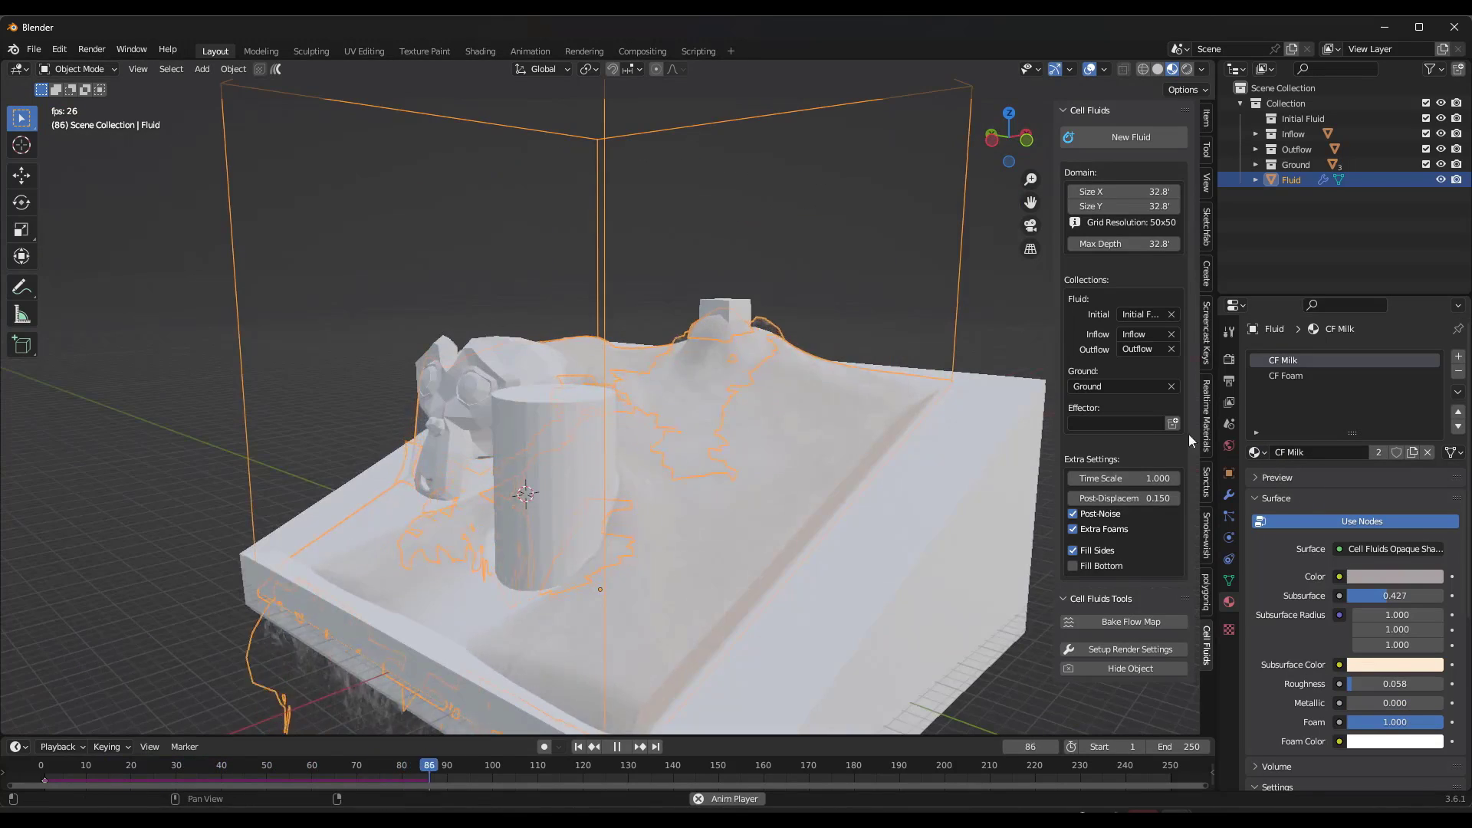
click(1257, 452)
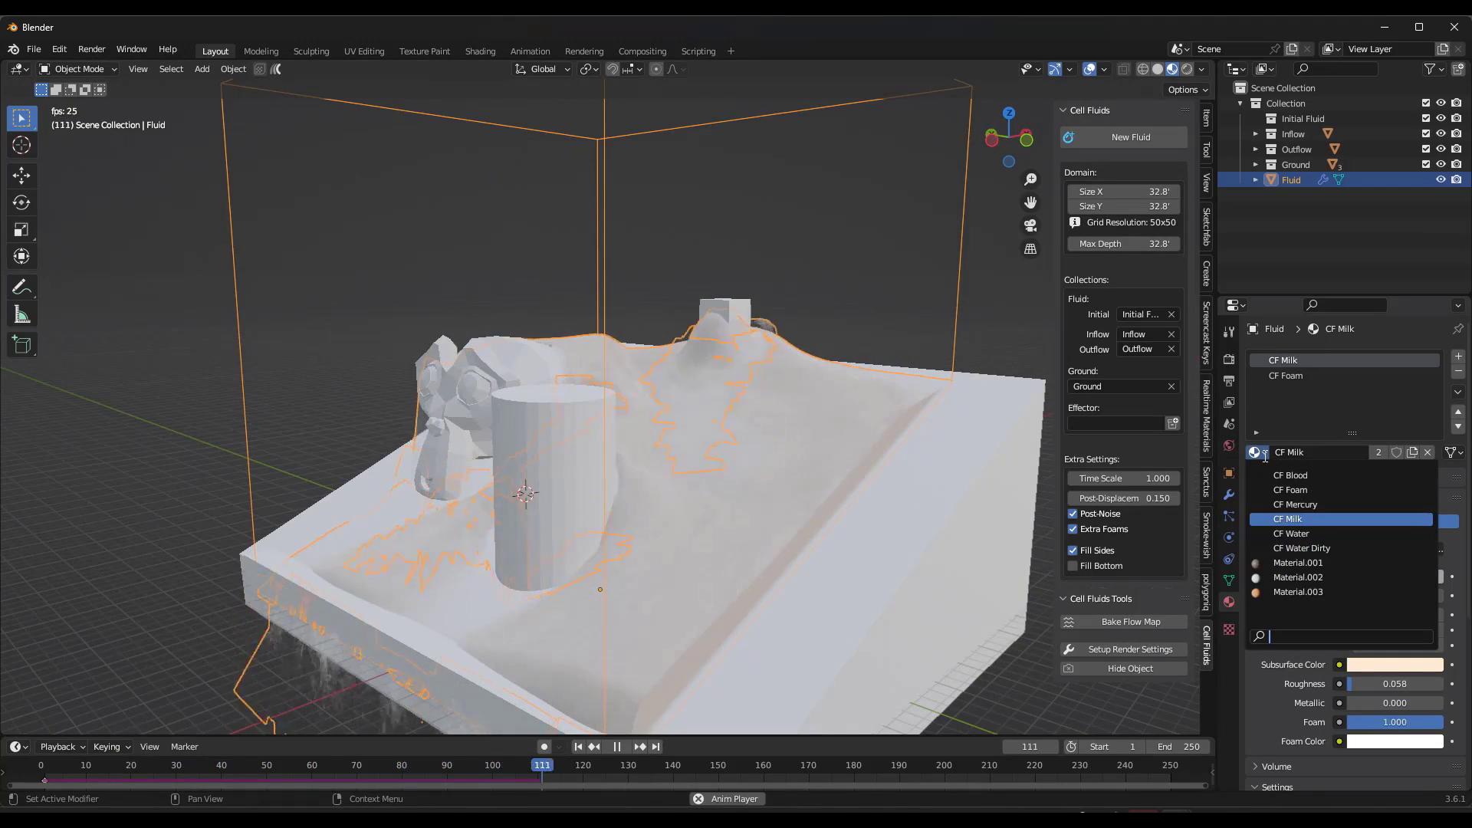
click(1297, 549)
middle_drag(774, 429, 705, 476)
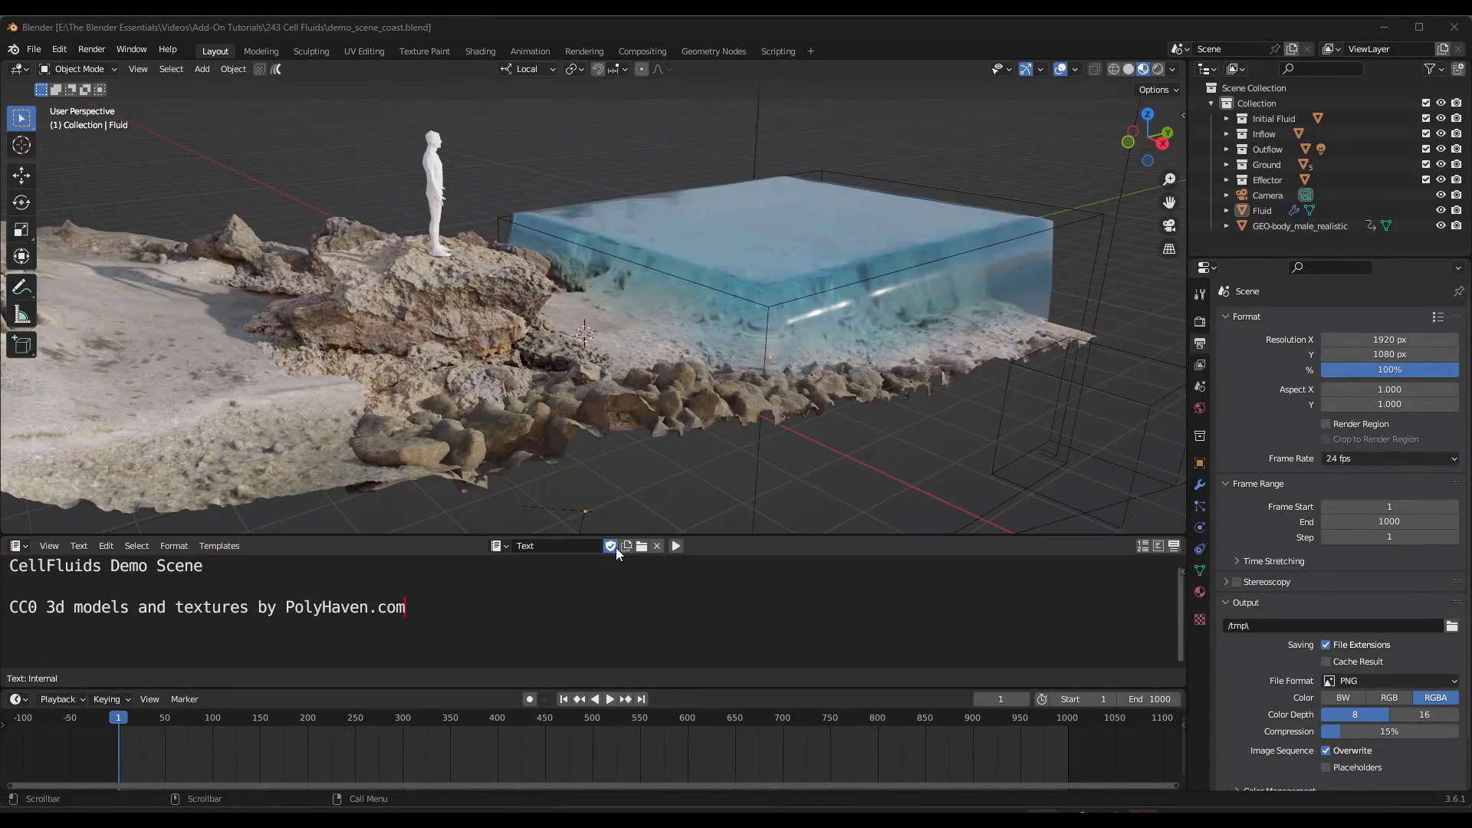
Orbit the coast scene and play its wave simulation from frame 1
click(563, 699)
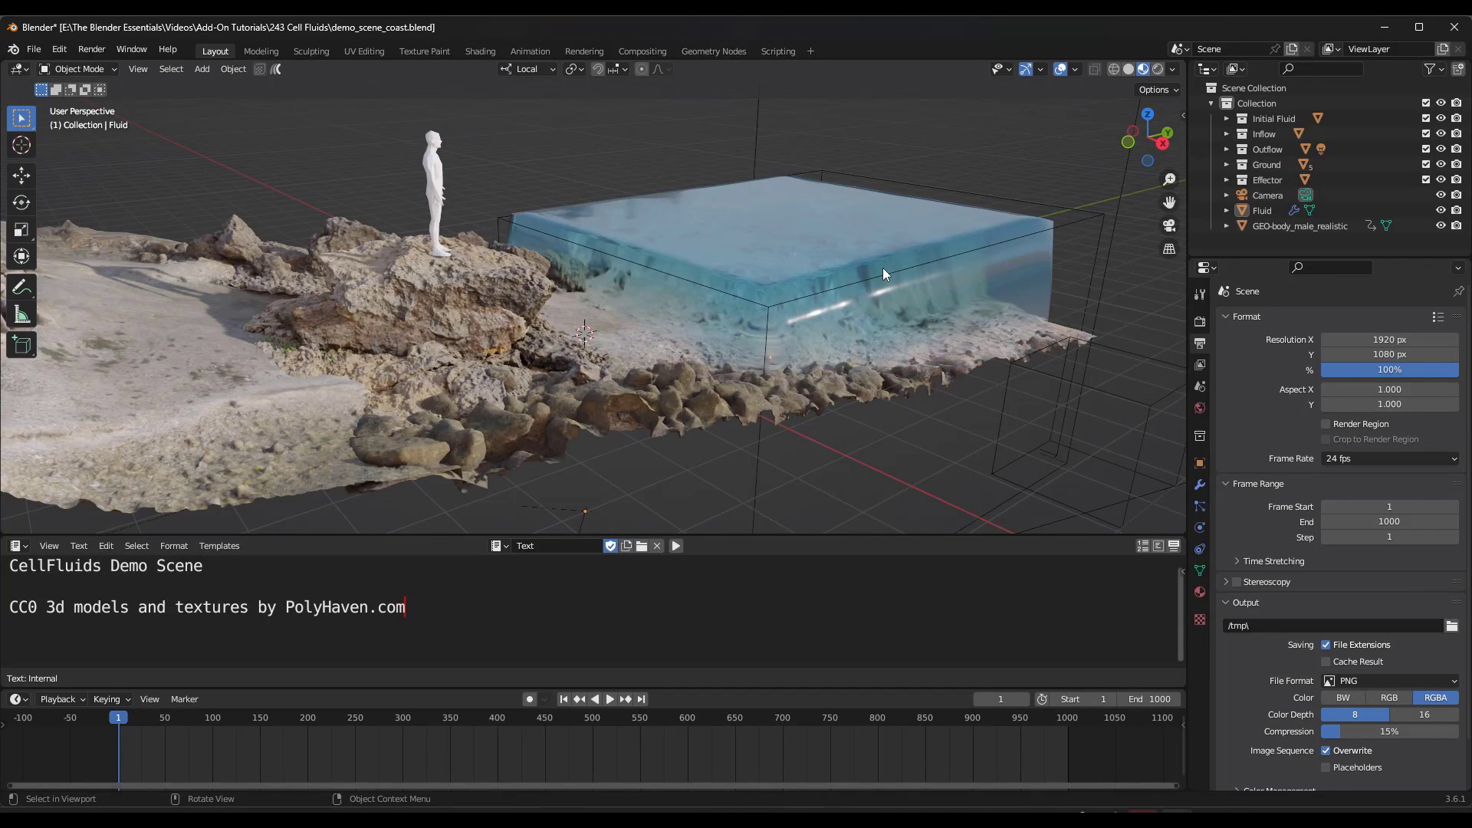
scroll(881, 268, down, 2)
middle_drag(881, 268, 716, 363)
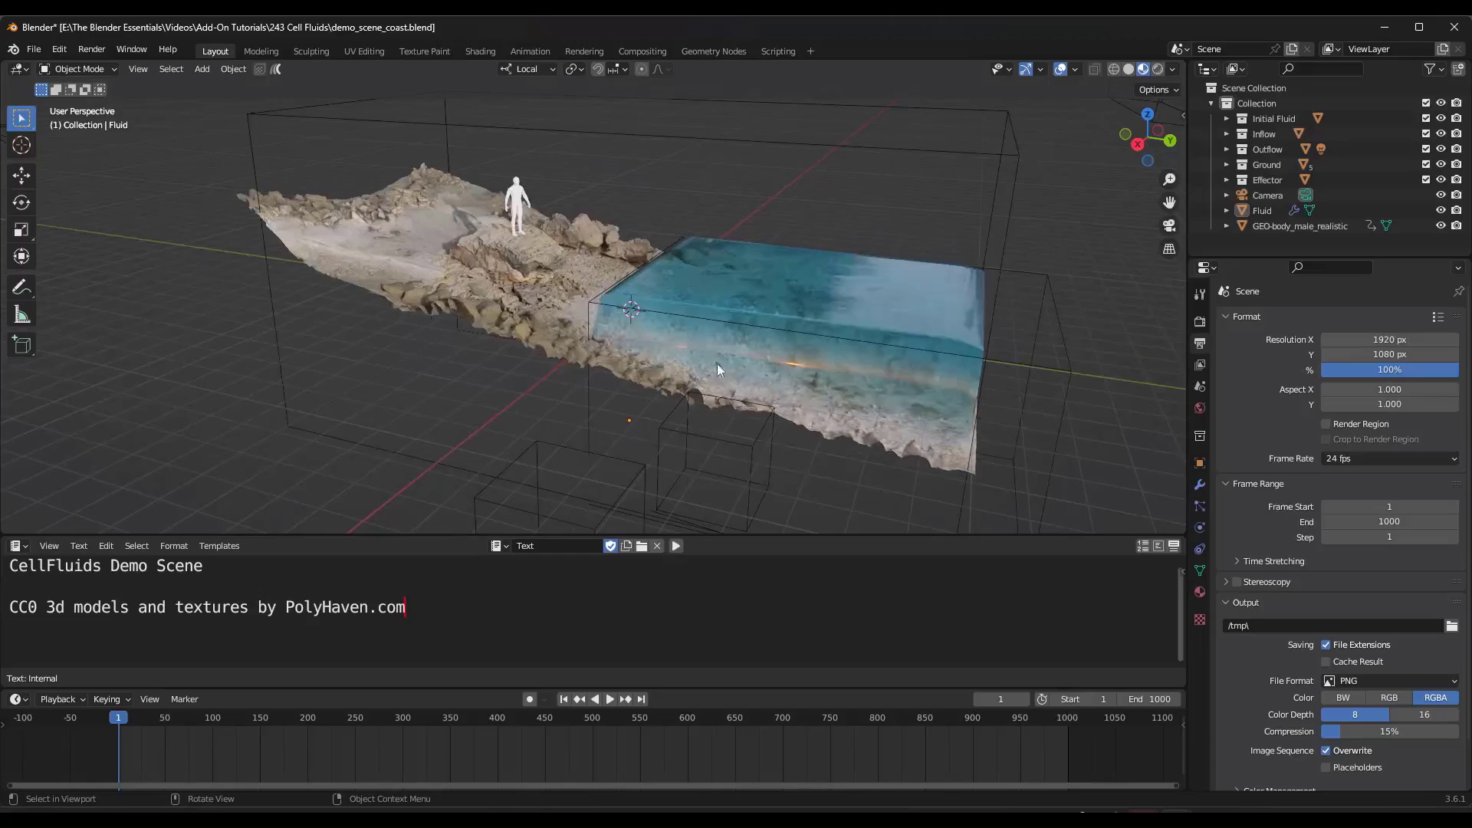
click(610, 699)
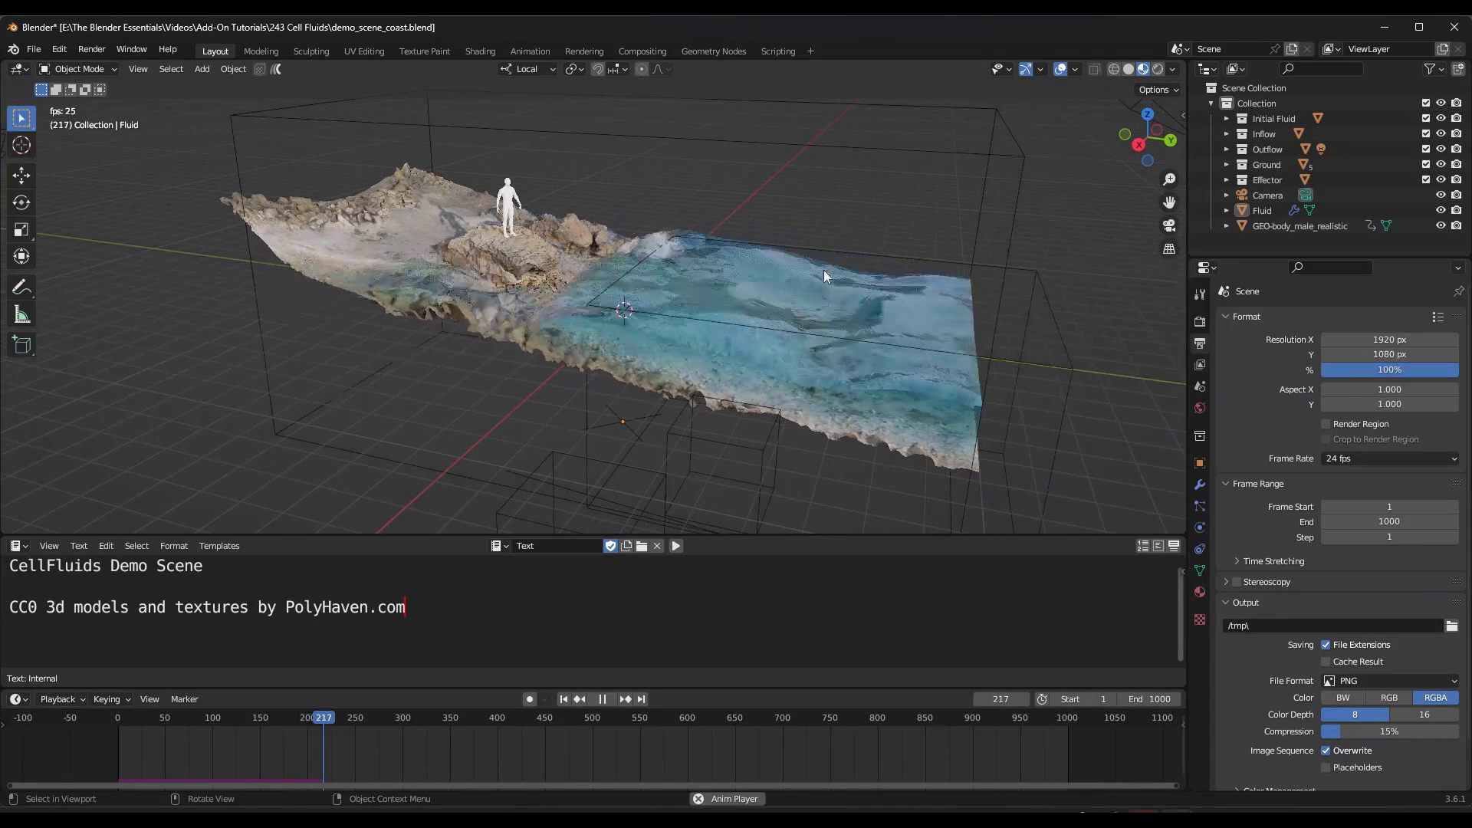
click(563, 700)
click(603, 700)
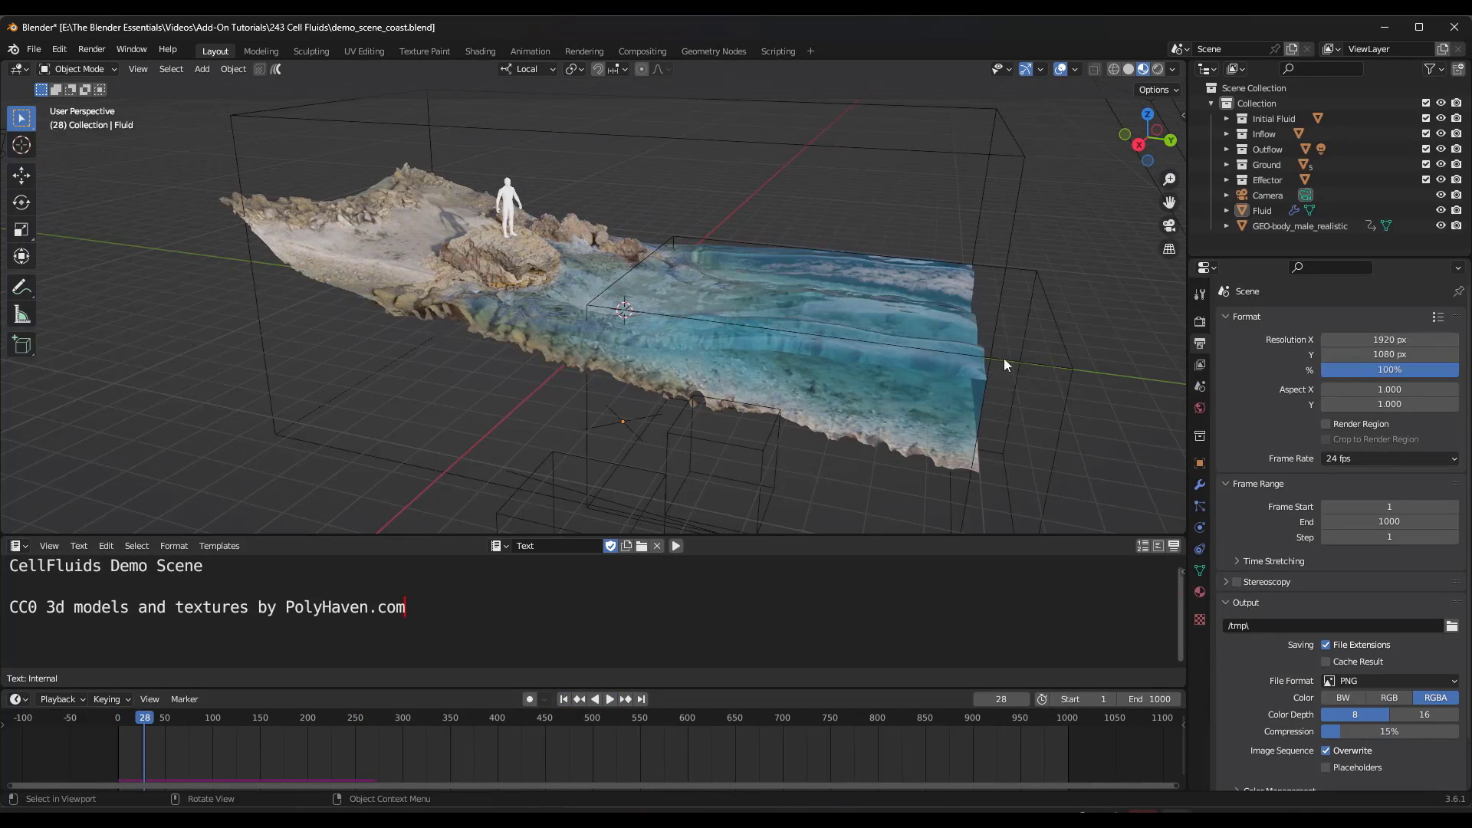
click(602, 699)
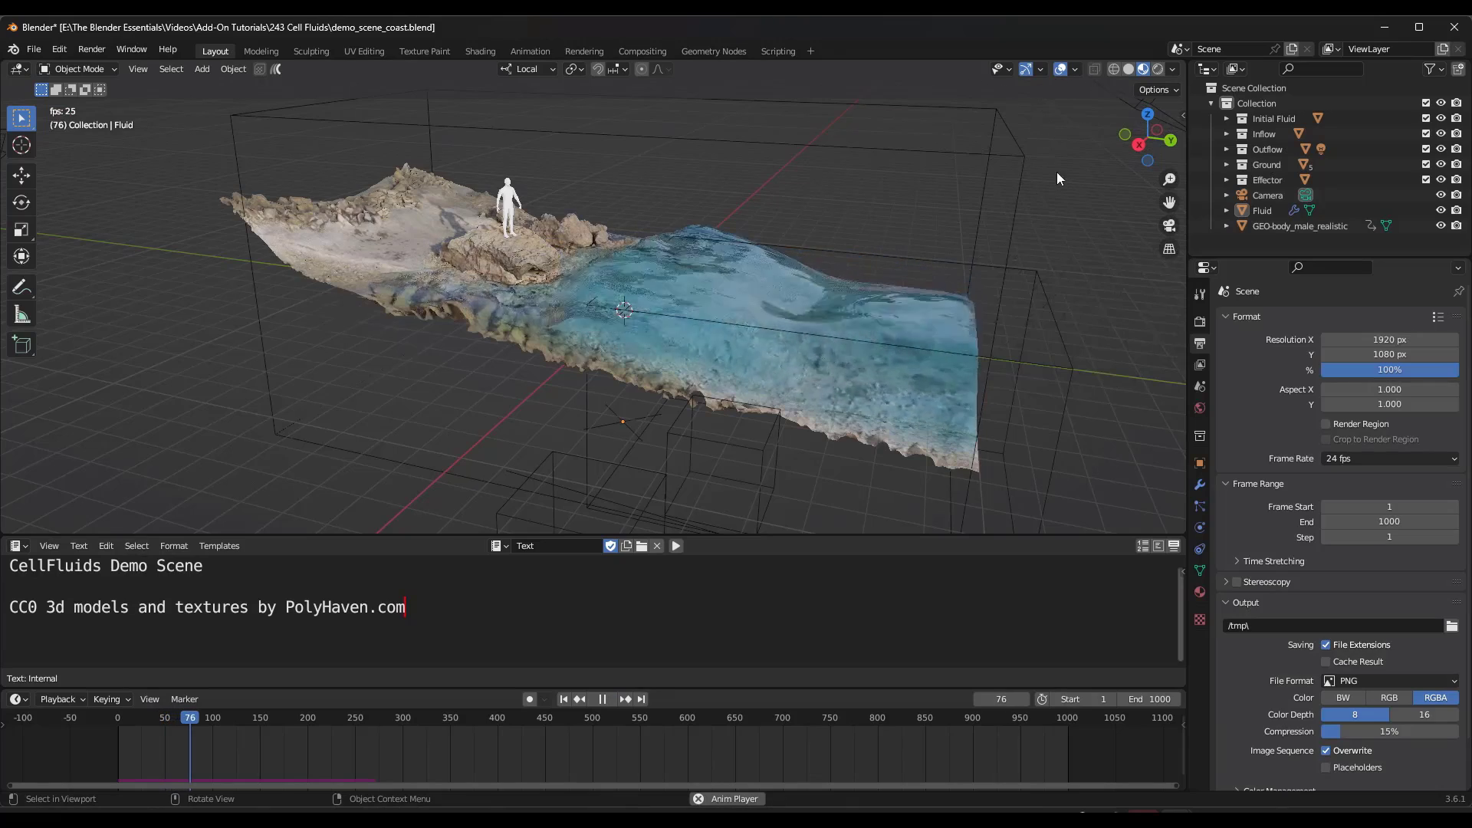
click(1085, 141)
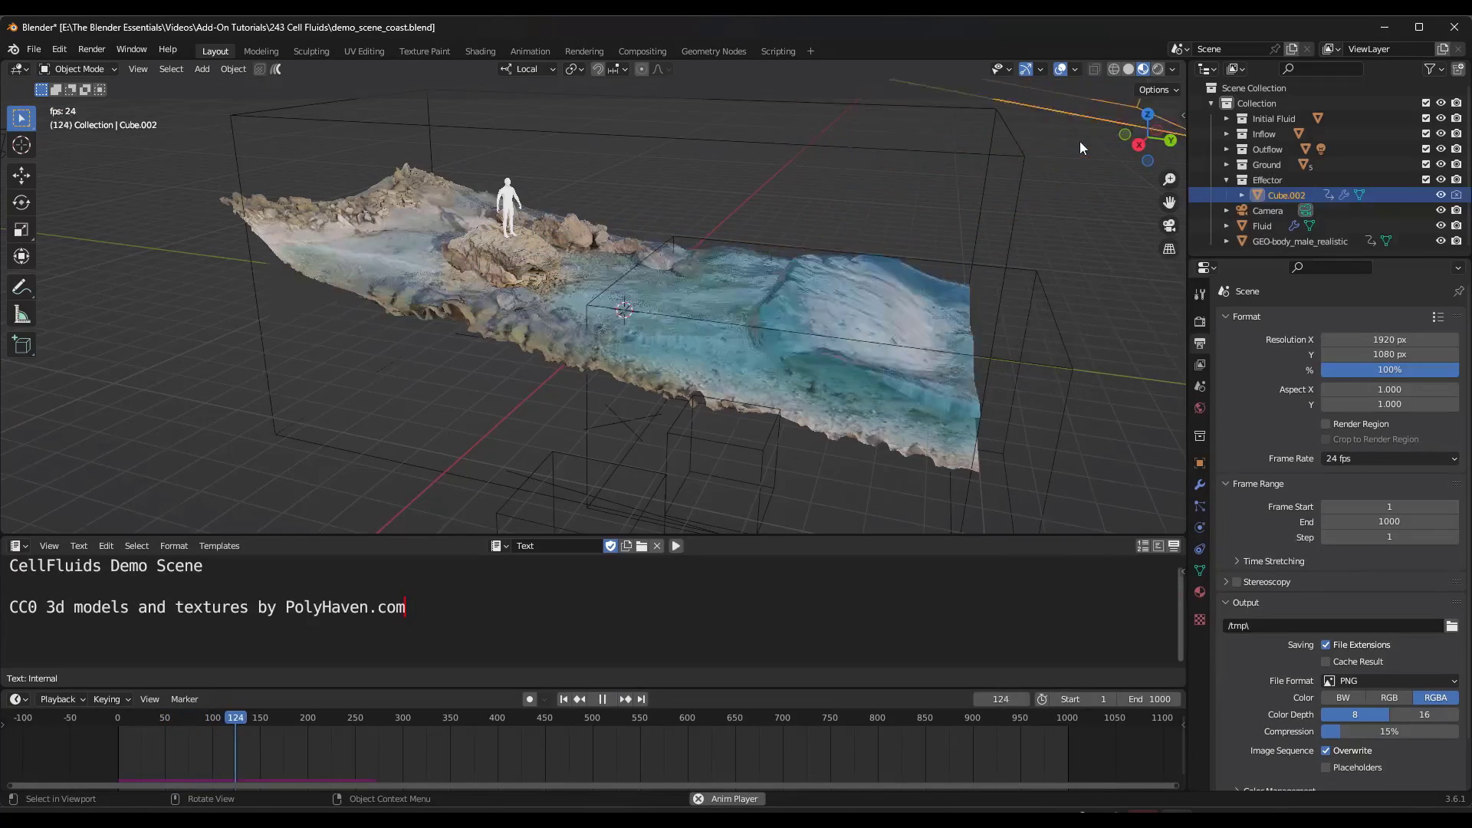
scroll(770, 268, down, 3)
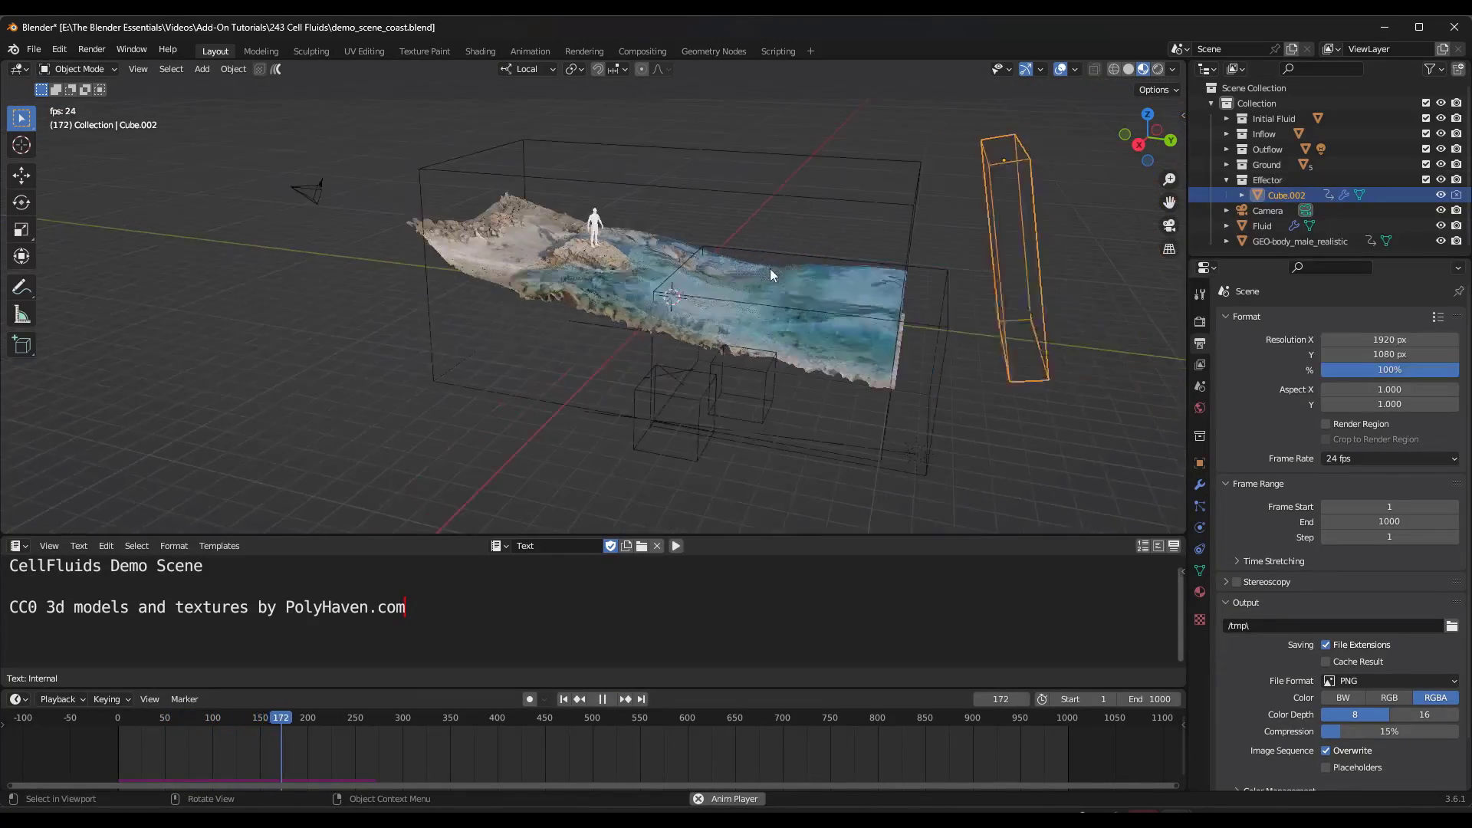
middle_drag(771, 268, 844, 287)
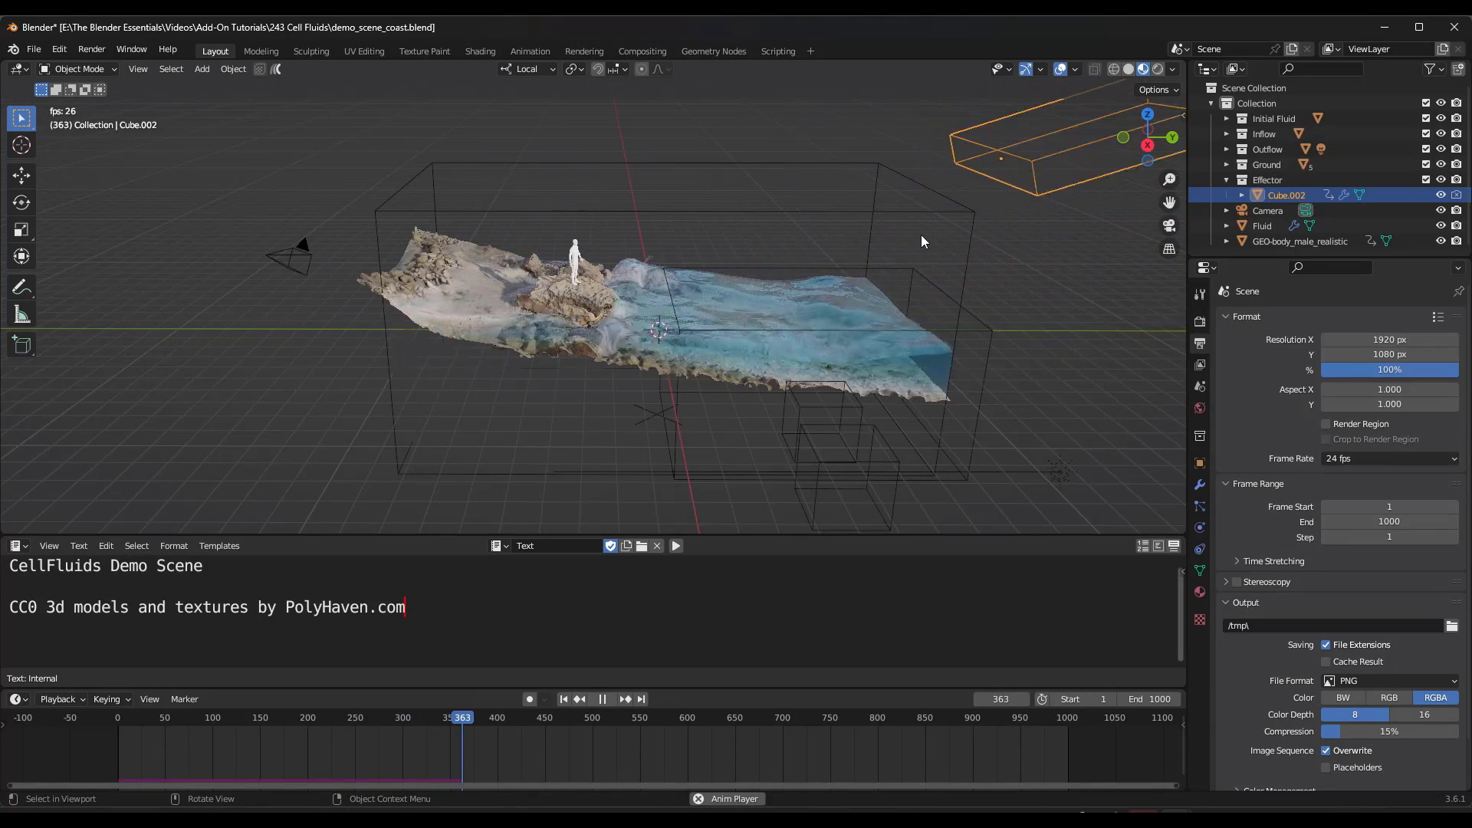
scroll(575, 306, up, 5)
middle_drag(571, 294, 647, 230)
scroll(660, 178, up, 4)
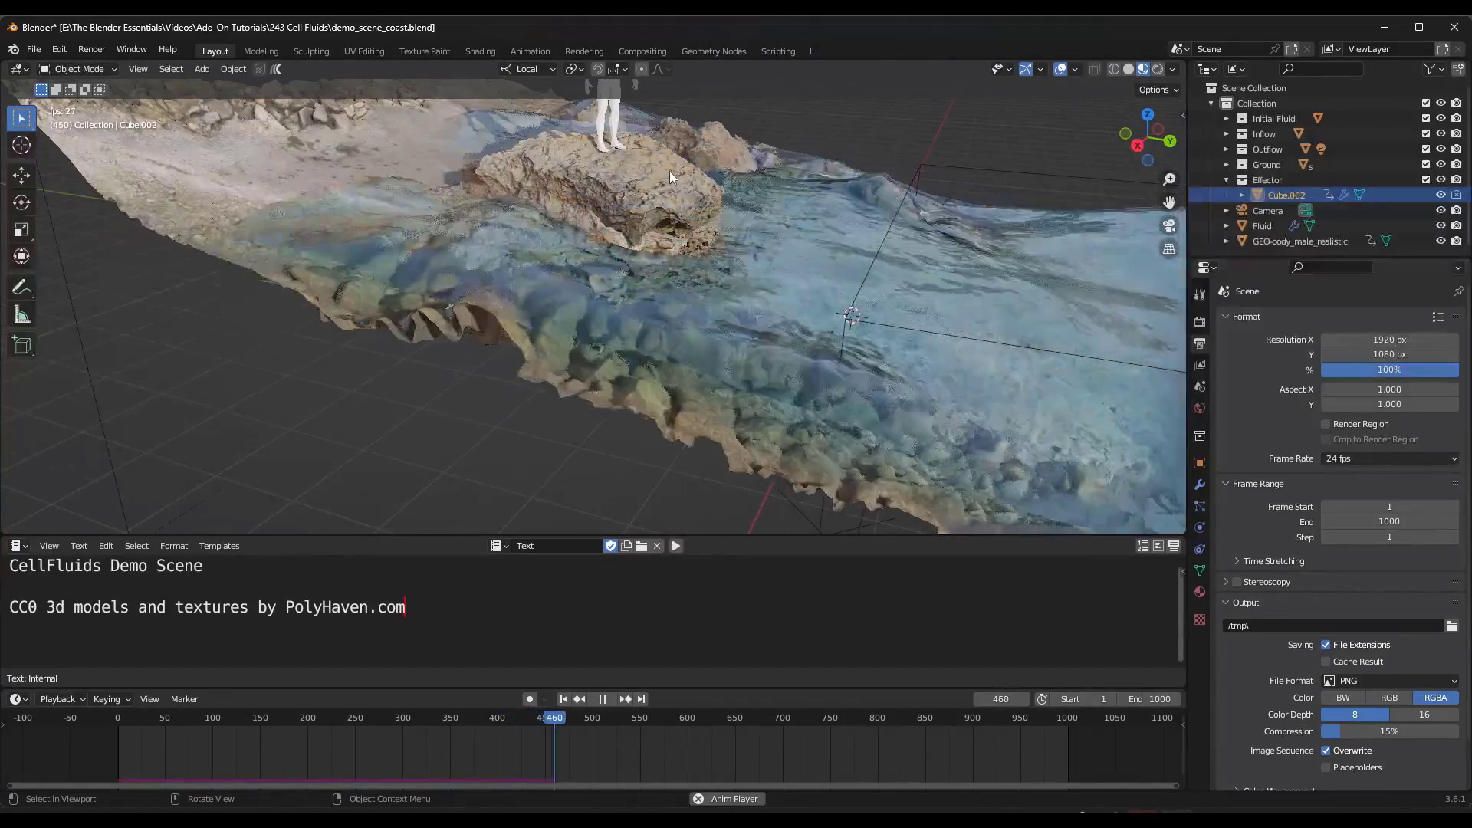
scroll(669, 172, down, 5)
scroll(653, 151, up, 5)
scroll(652, 147, down, 4)
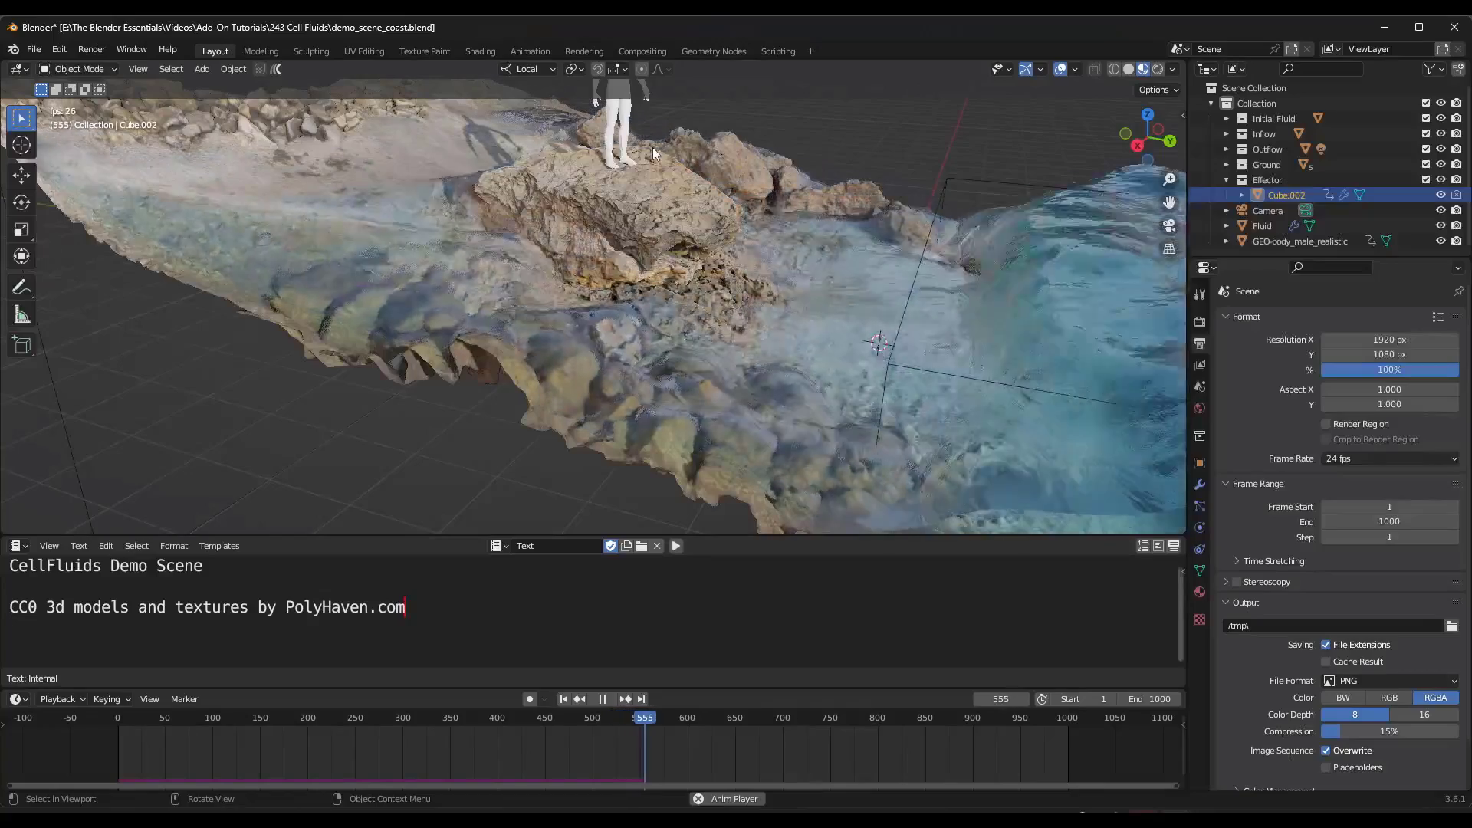
middle_drag(652, 147, 759, 268)
scroll(699, 242, down, 3)
scroll(759, 269, up, 6)
scroll(753, 253, down, 5)
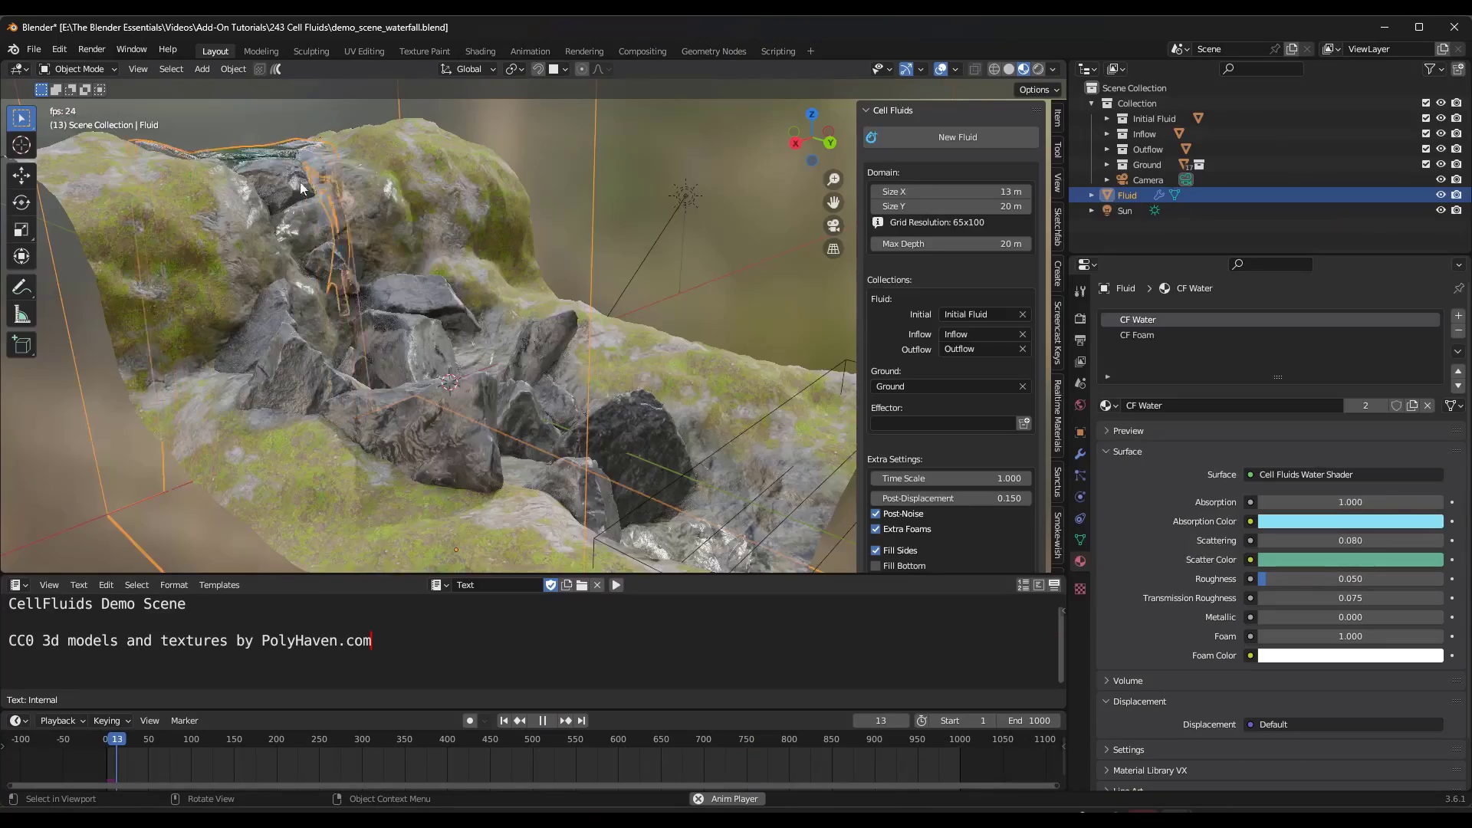
Deselect everything and orbit and zoom around the playing waterfall from several sides
scroll(301, 181, down, 3)
middle_drag(301, 182, 503, 140)
key(alt+a)
middle_drag(546, 250, 514, 191)
scroll(663, 214, up, 3)
middle_drag(662, 215, 477, 389)
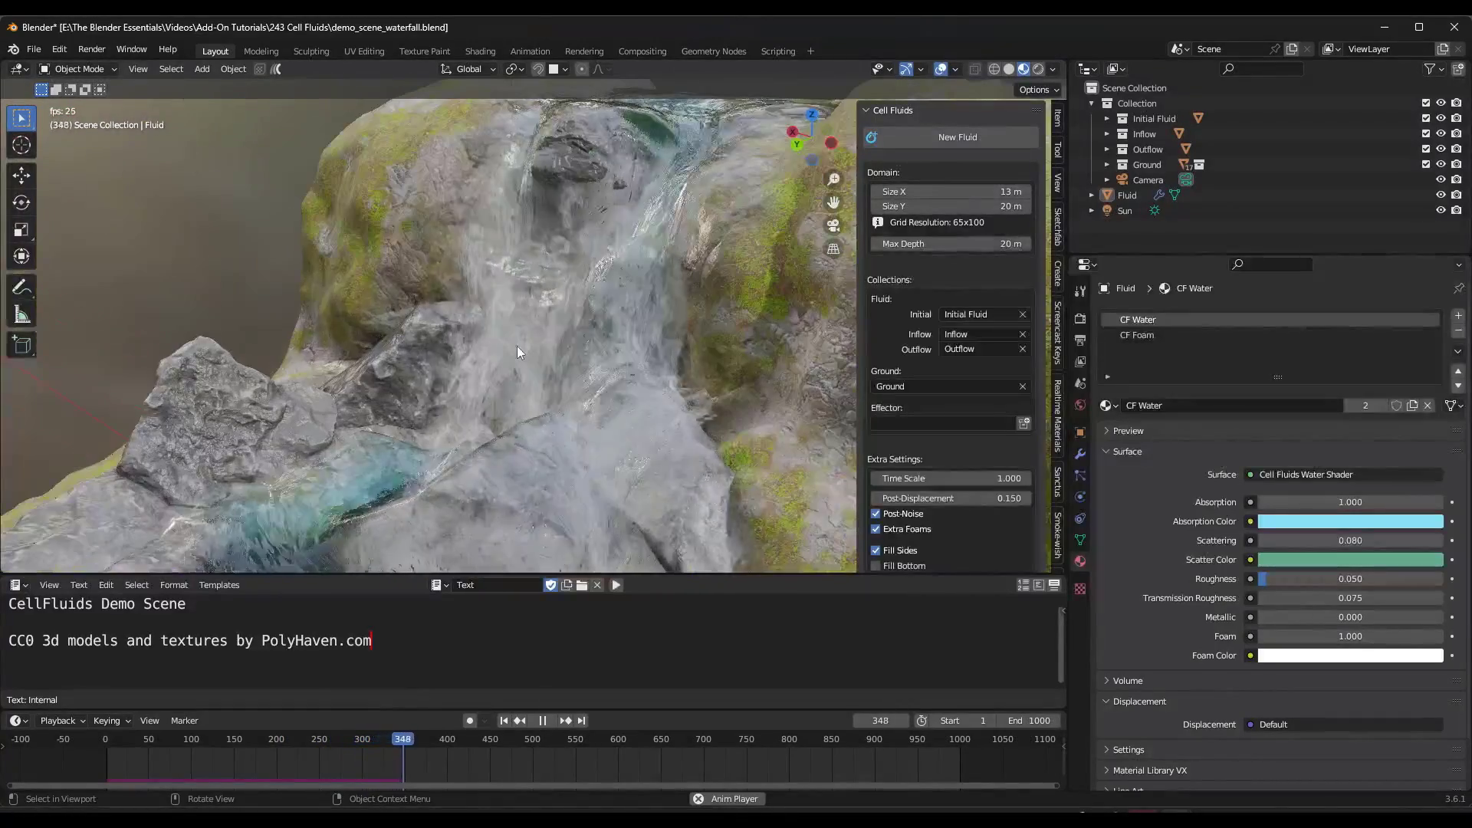
scroll(518, 338, up, 2)
scroll(550, 272, down, 3)
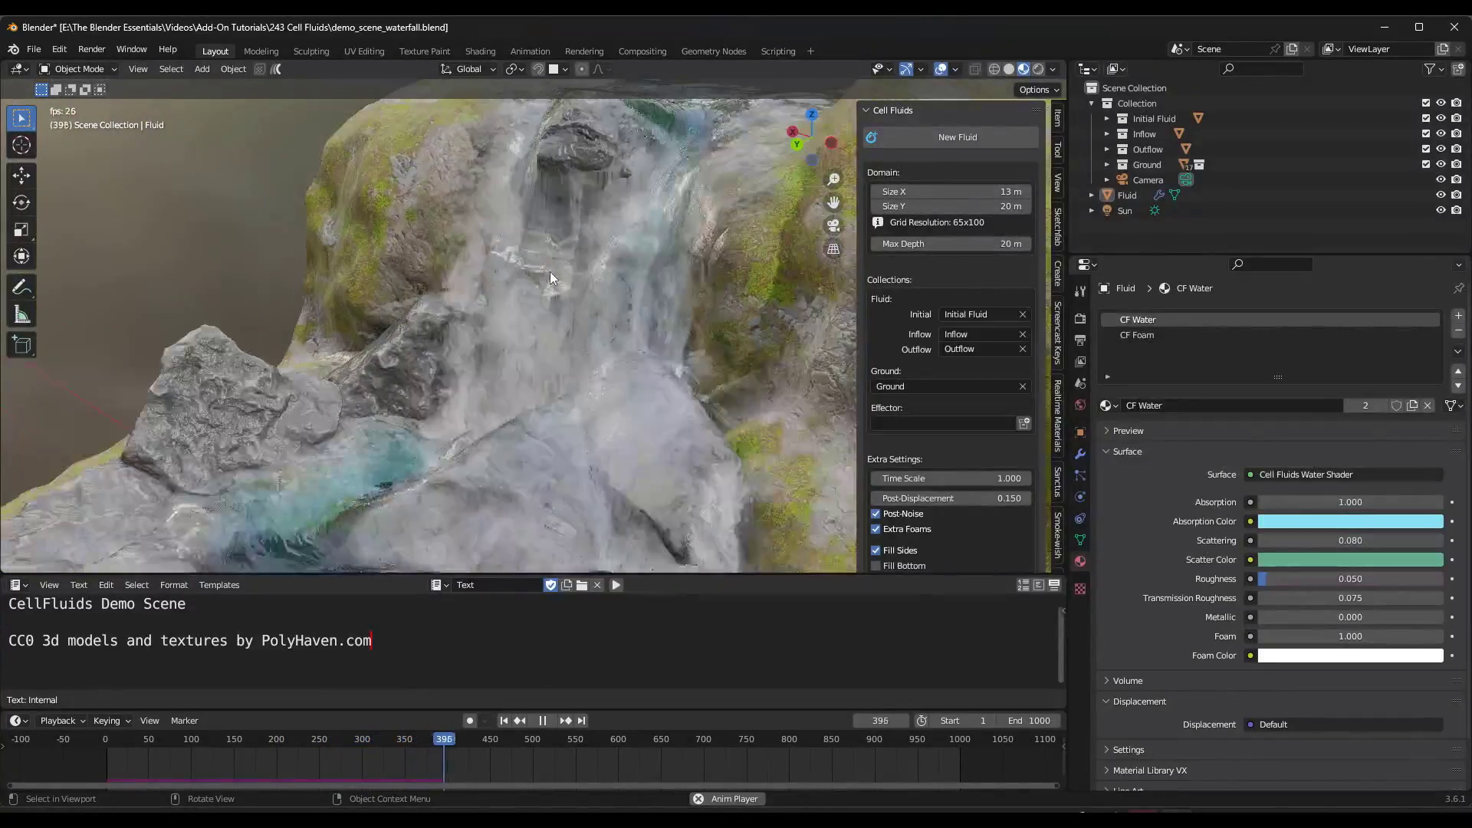
scroll(914, 509, down, 1)
scroll(915, 512, down, 2)
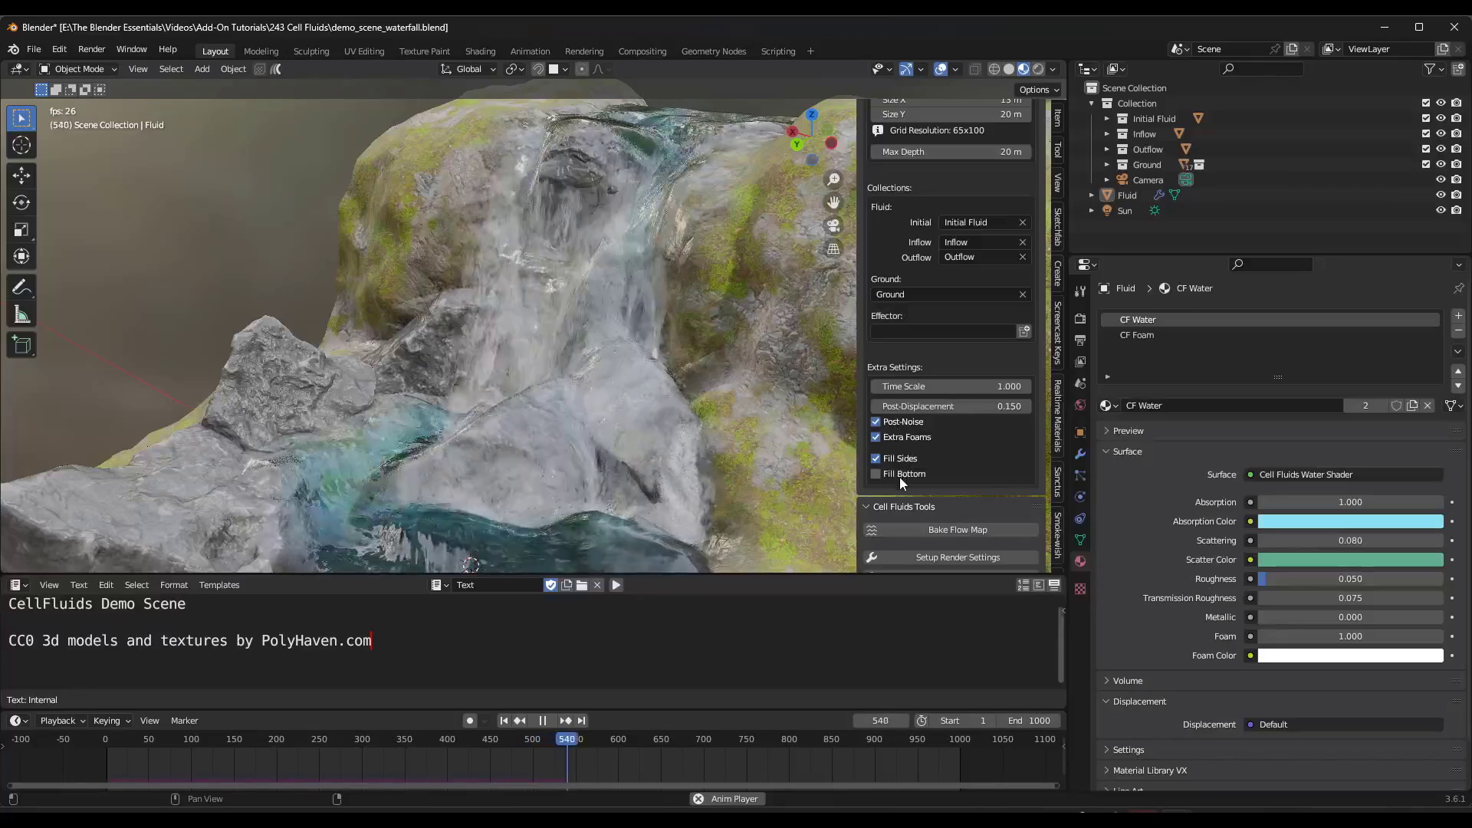
middle_drag(724, 411, 559, 325)
scroll(540, 323, up, 5)
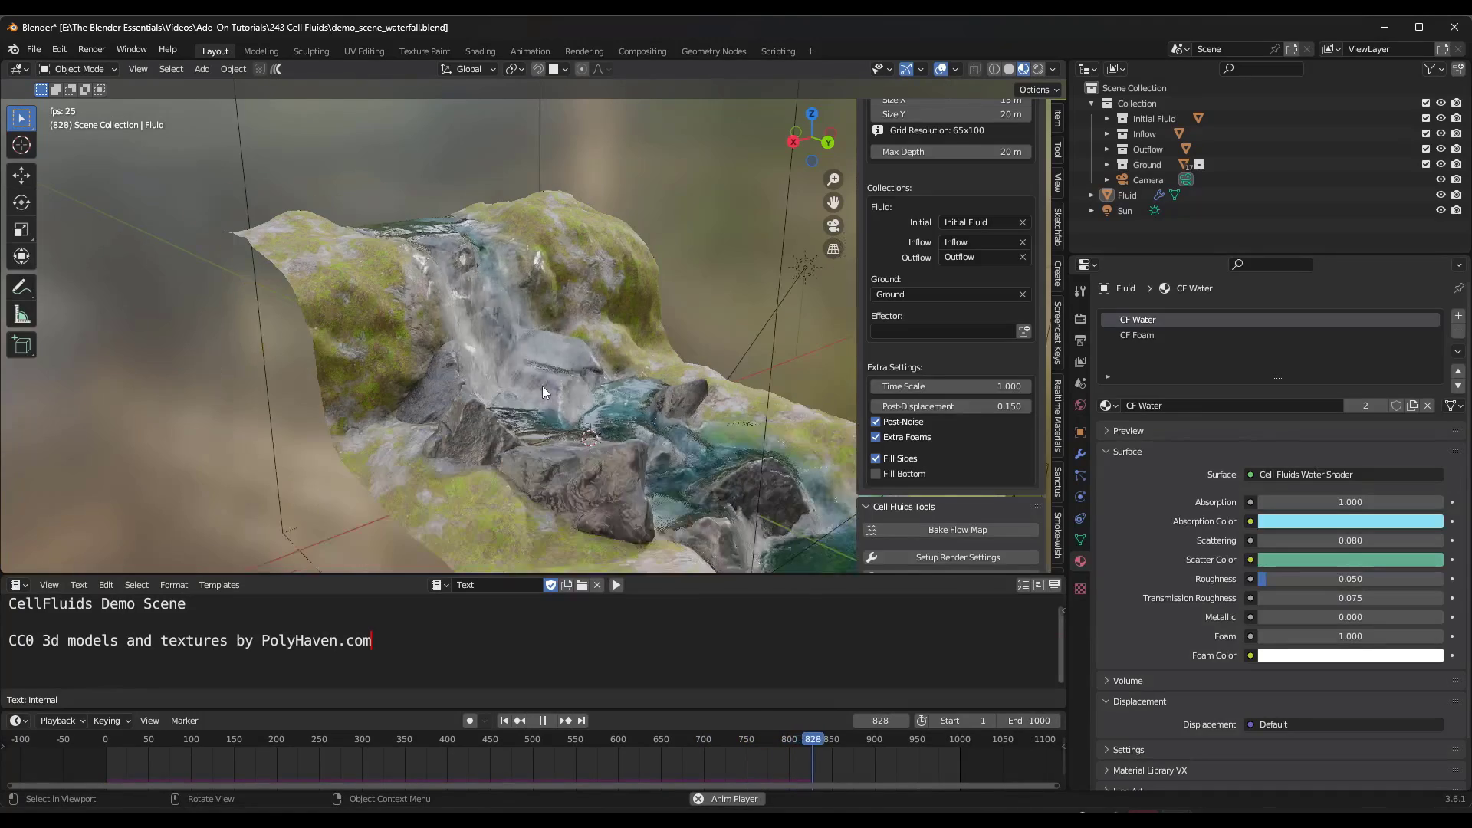
middle_drag(541, 385, 562, 328)
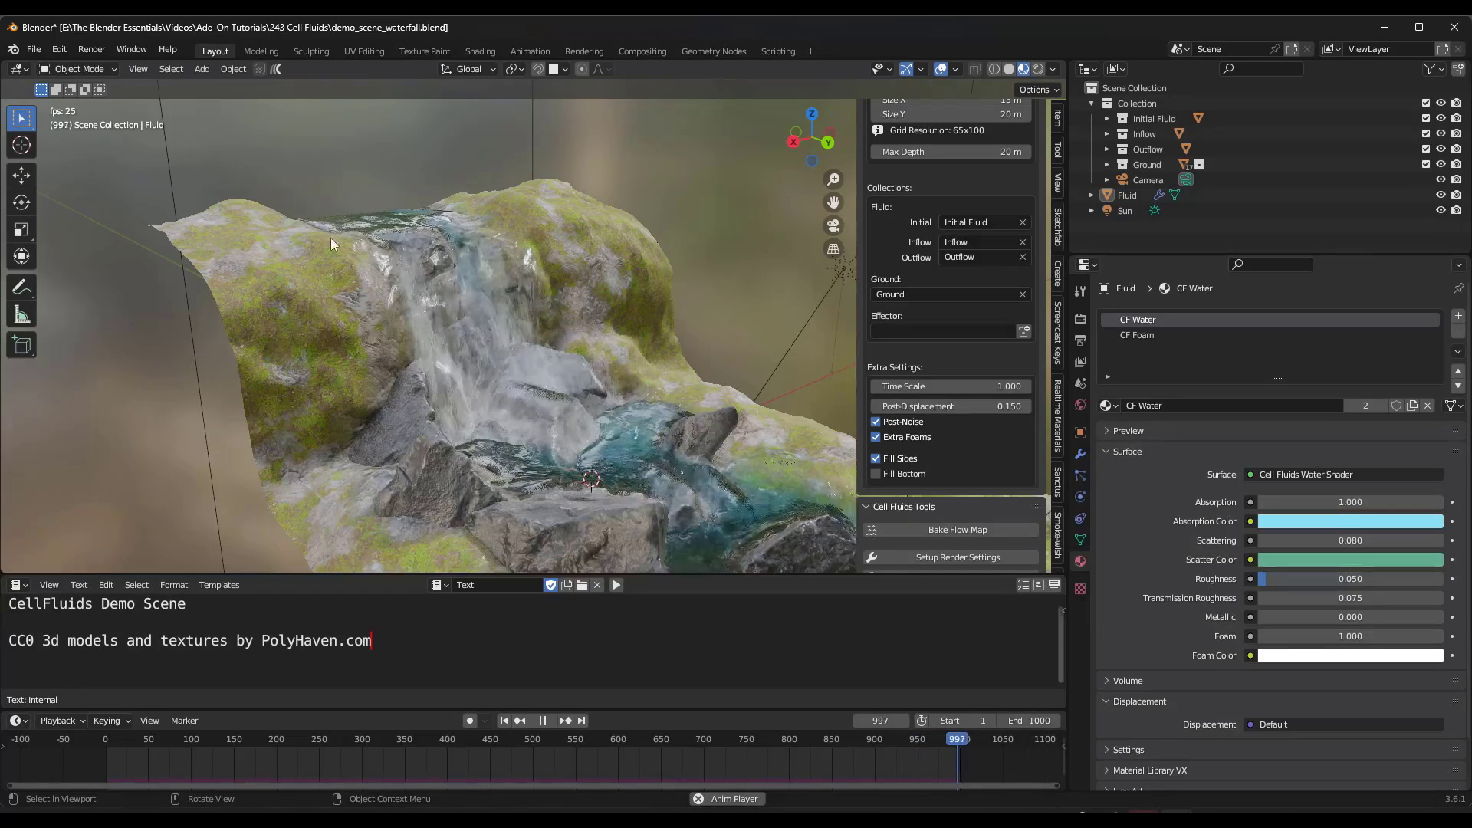
scroll(347, 271, up, 5)
scroll(431, 331, down, 4)
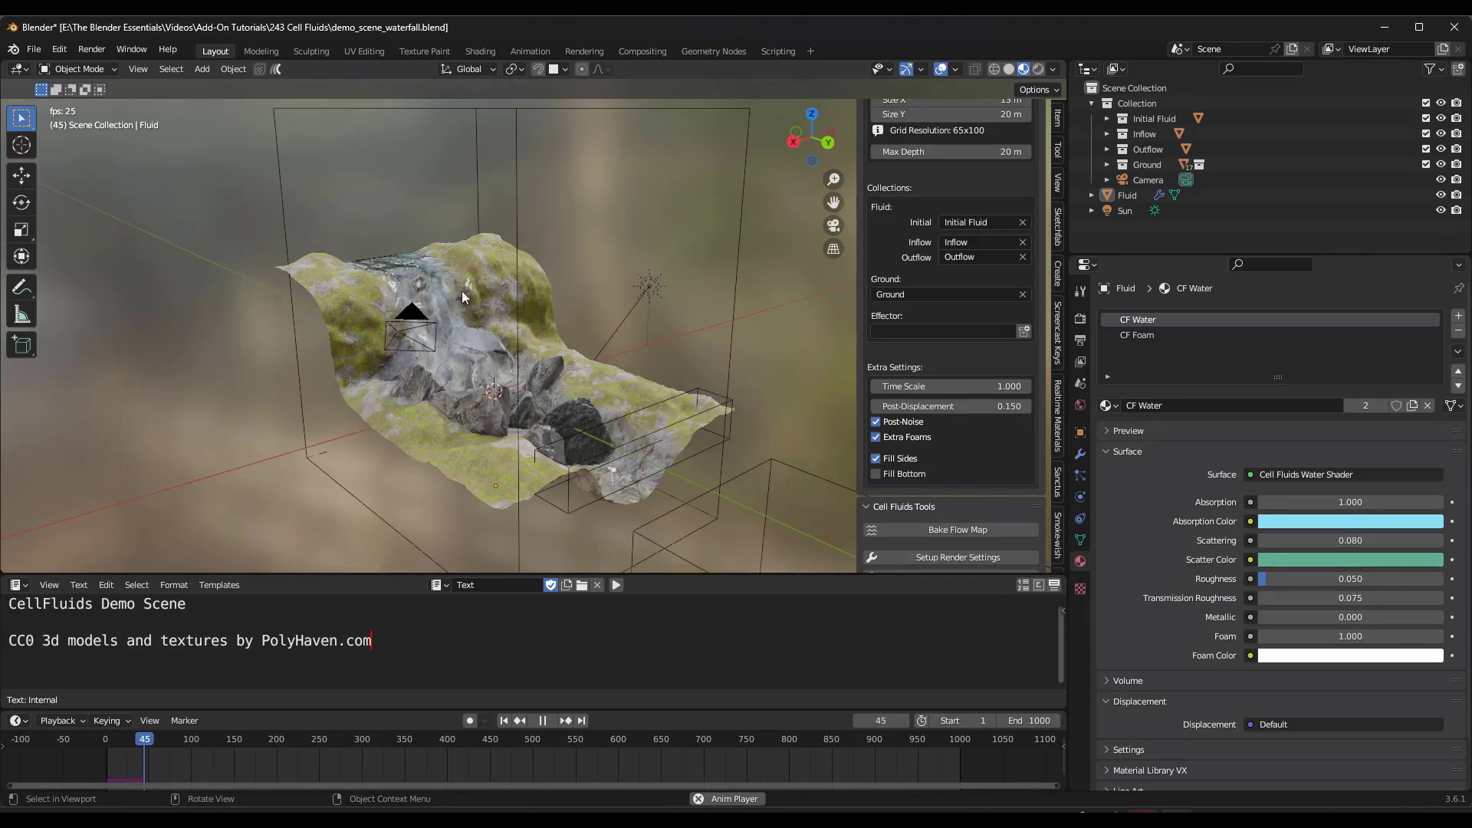
Select the waterfall's Fluid domain and orbit around its box and the terrain
click(517, 228)
scroll(886, 272, up, 3)
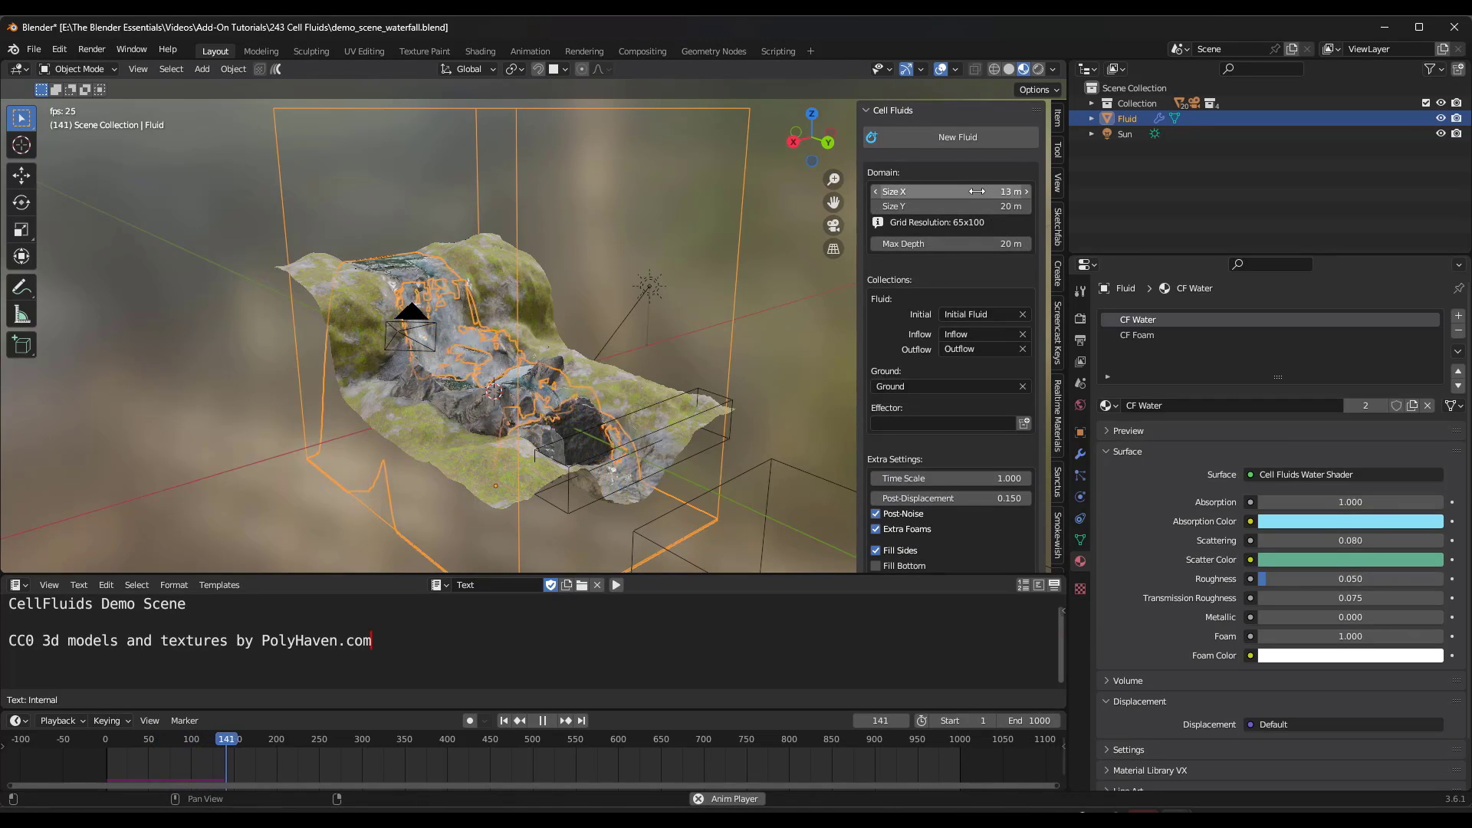
mouse_move(660, 261)
middle_down()
mouse_move(587, 256)
mouse_move(668, 267)
middle_up()
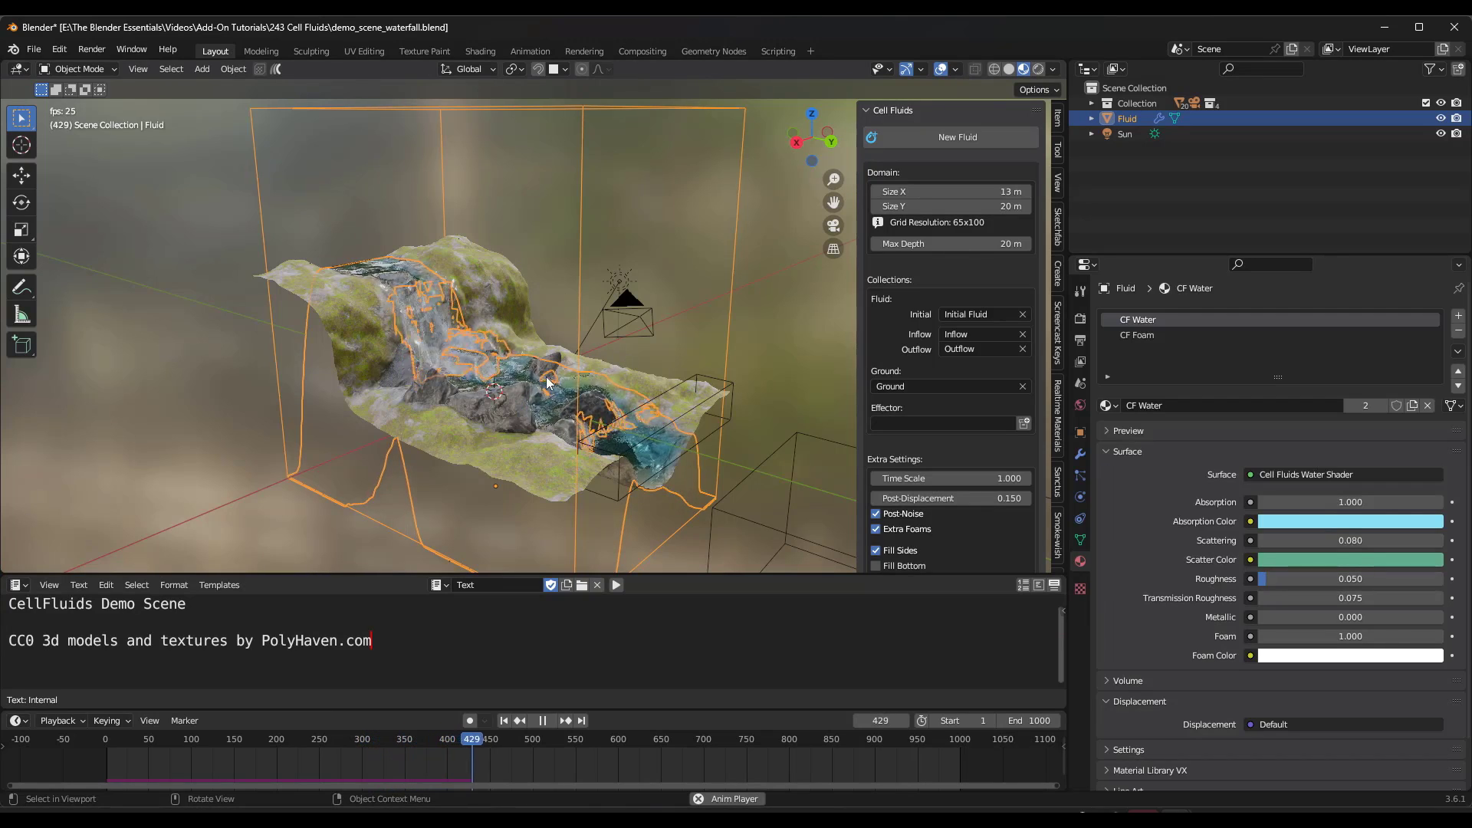
scroll(453, 315, up, 3)
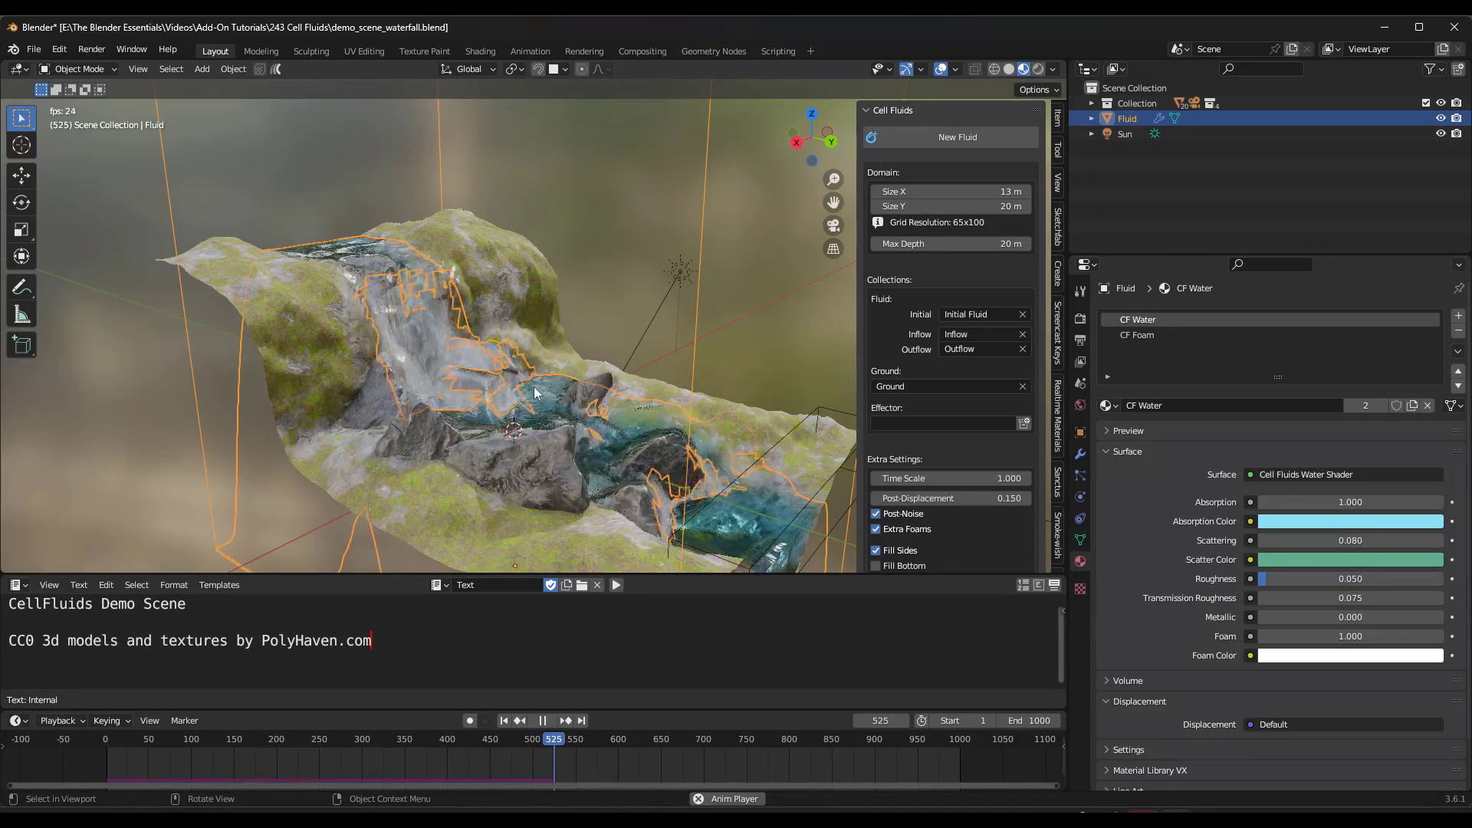
middle_drag(601, 436, 535, 361)
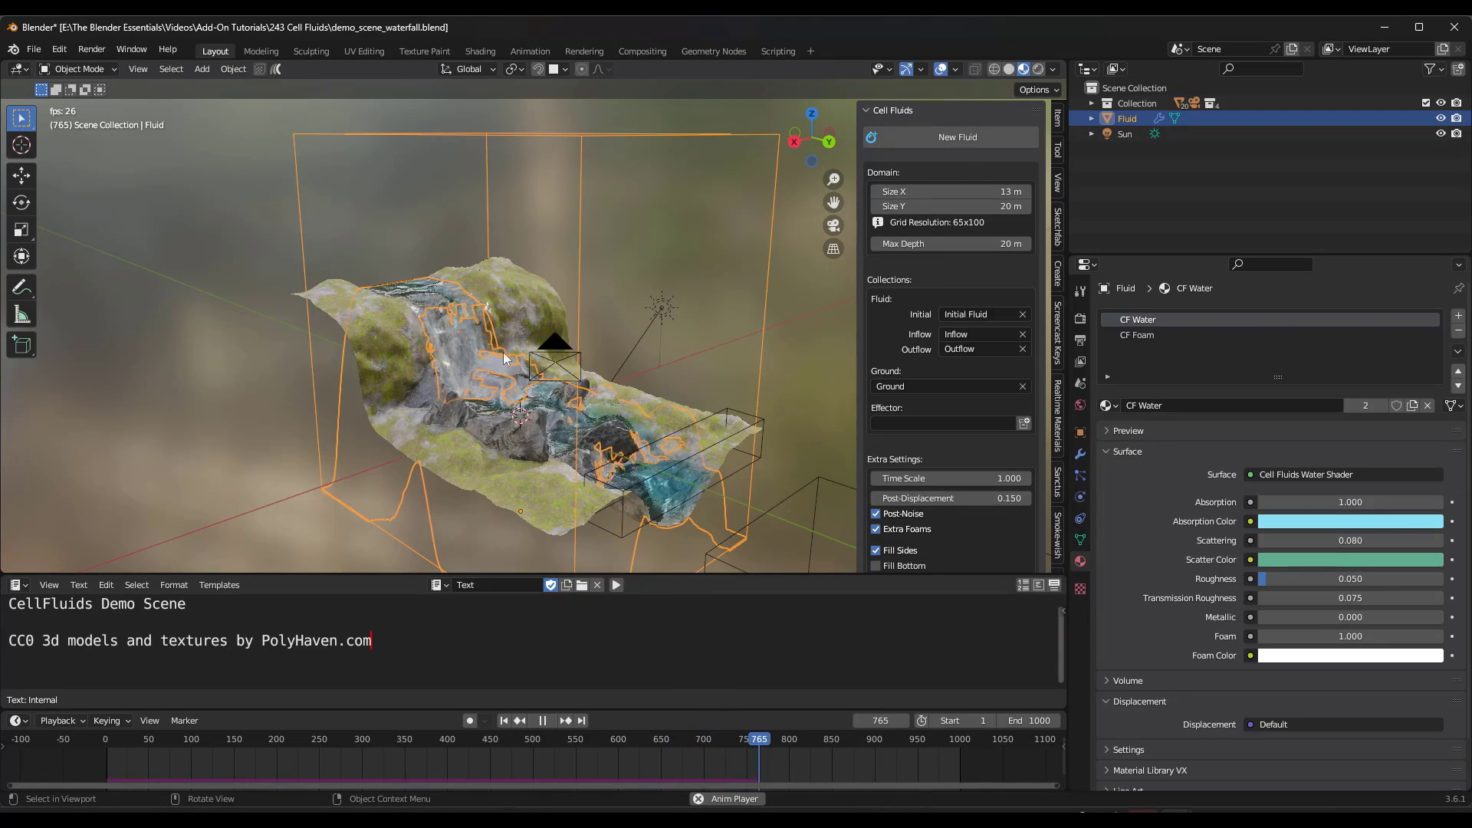
scroll(734, 265, down, 1)
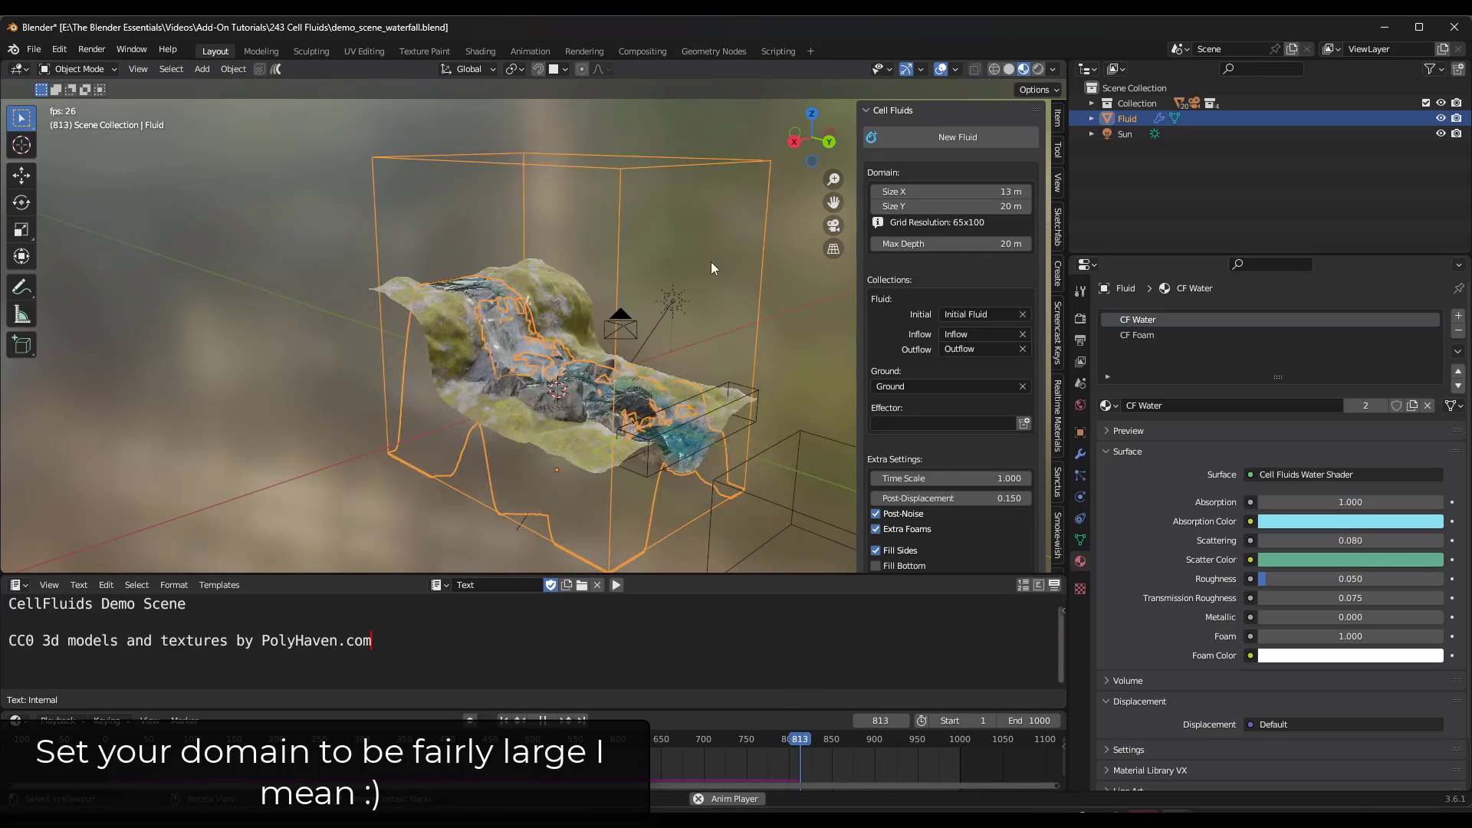
Lower the fluid's Post-Displacement from 0.150 to 0.110
scroll(963, 475, down, 2)
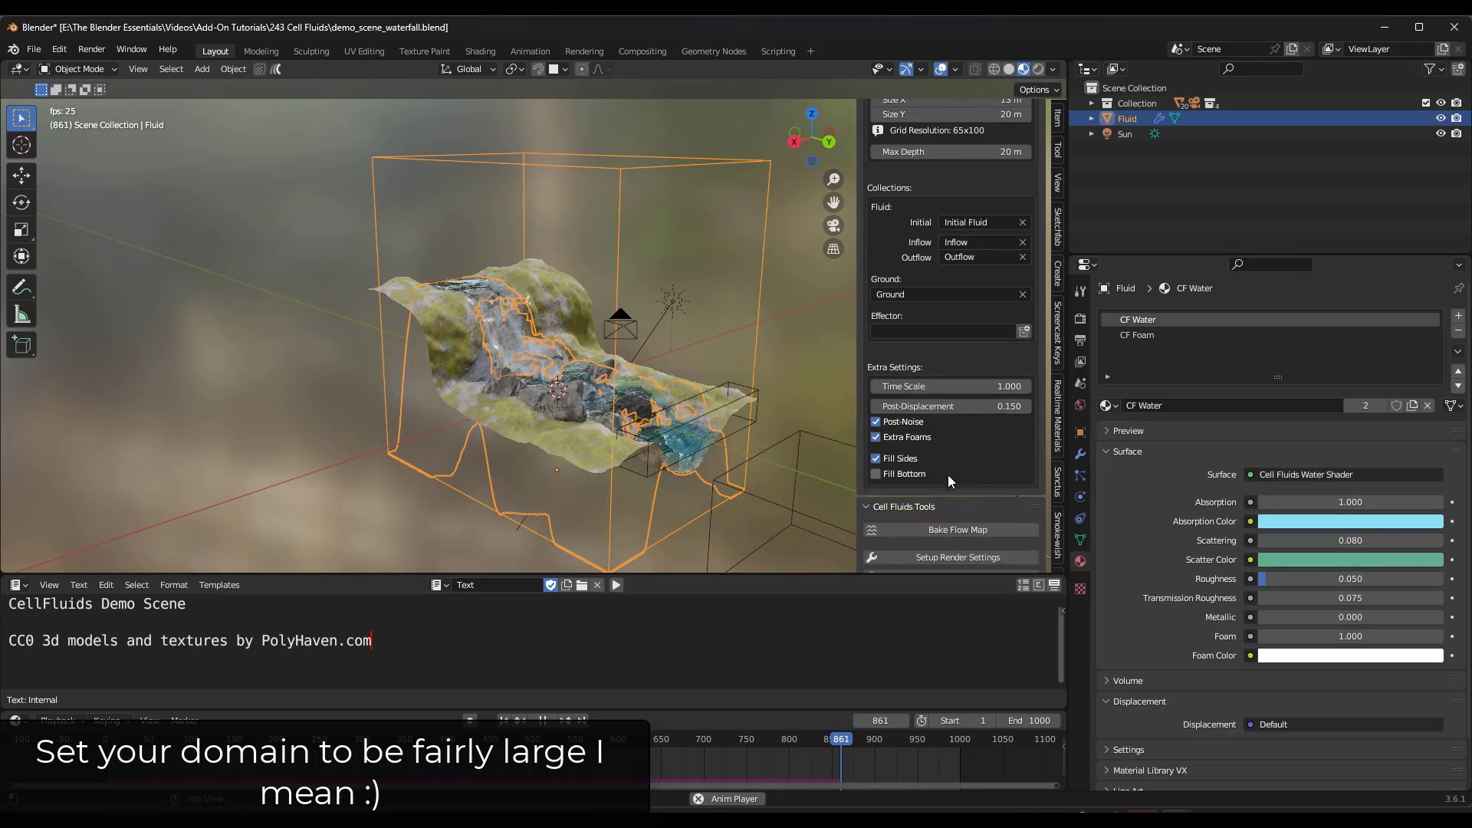
scroll(660, 430, up, 3)
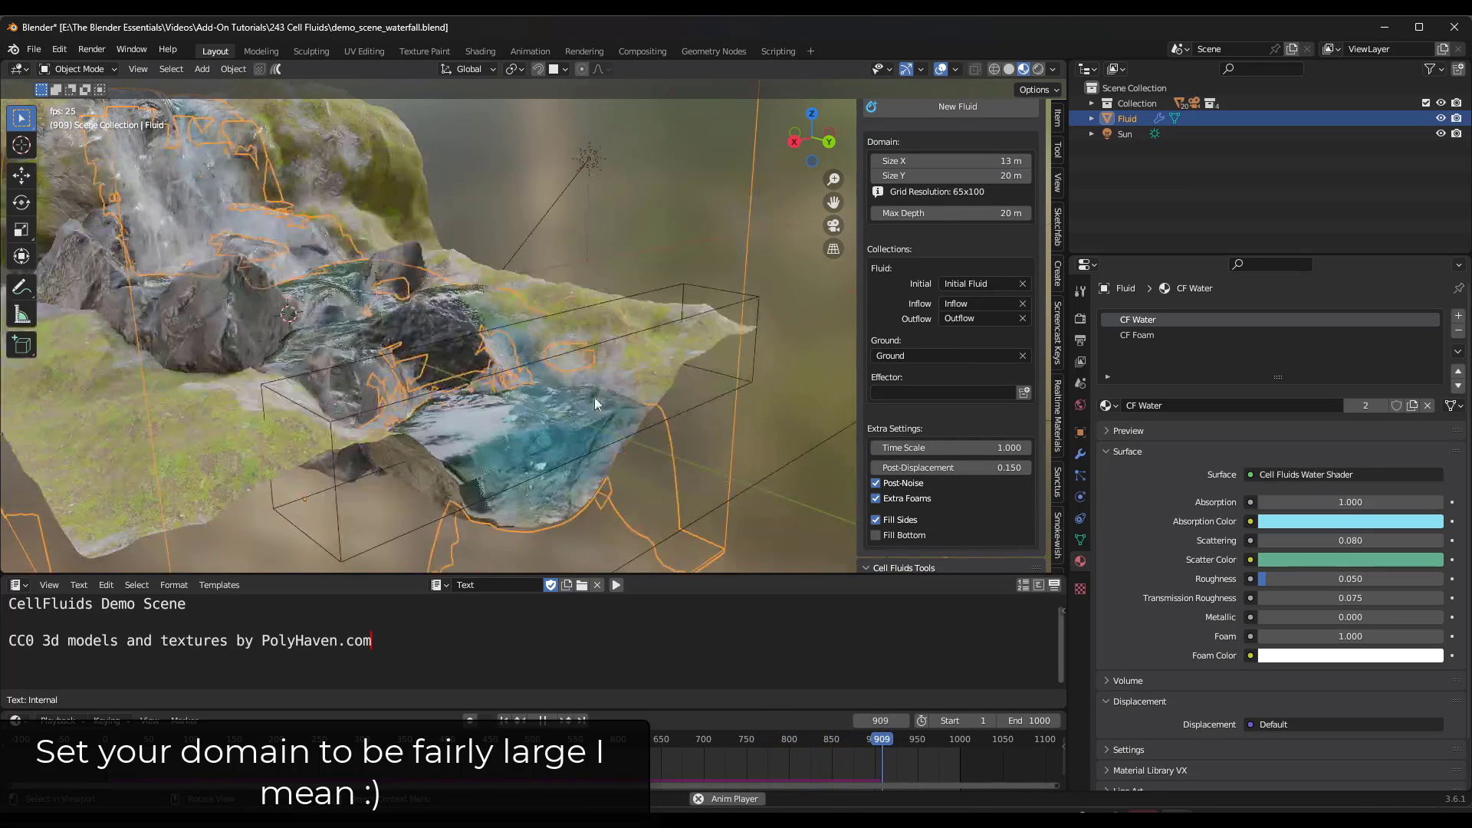
scroll(610, 388, up, 3)
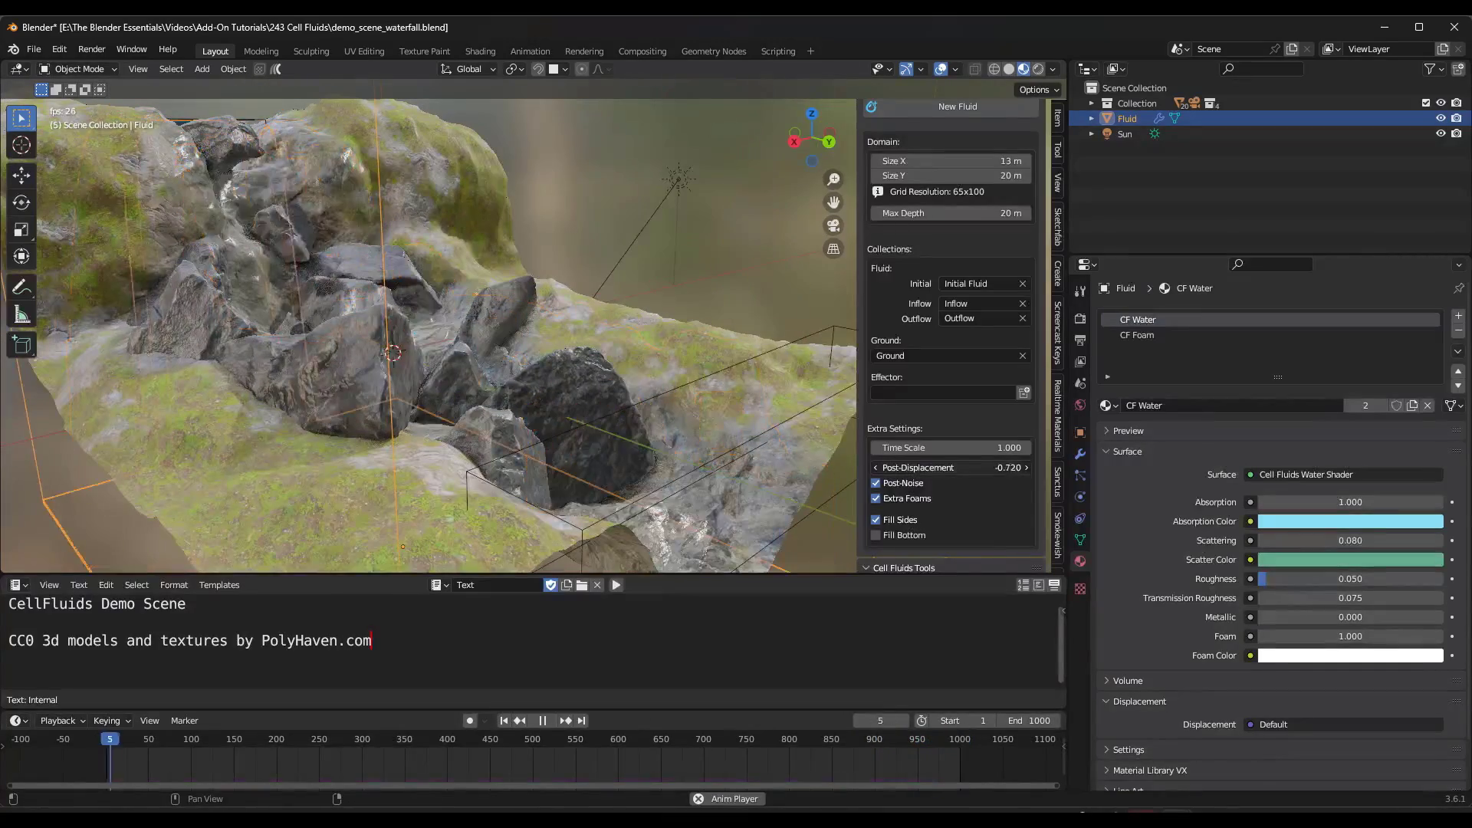
drag(950, 467, 1004, 467)
Try lower Time Scale values, leaving Time Scale at 1.000
drag(955, 447, 920, 447)
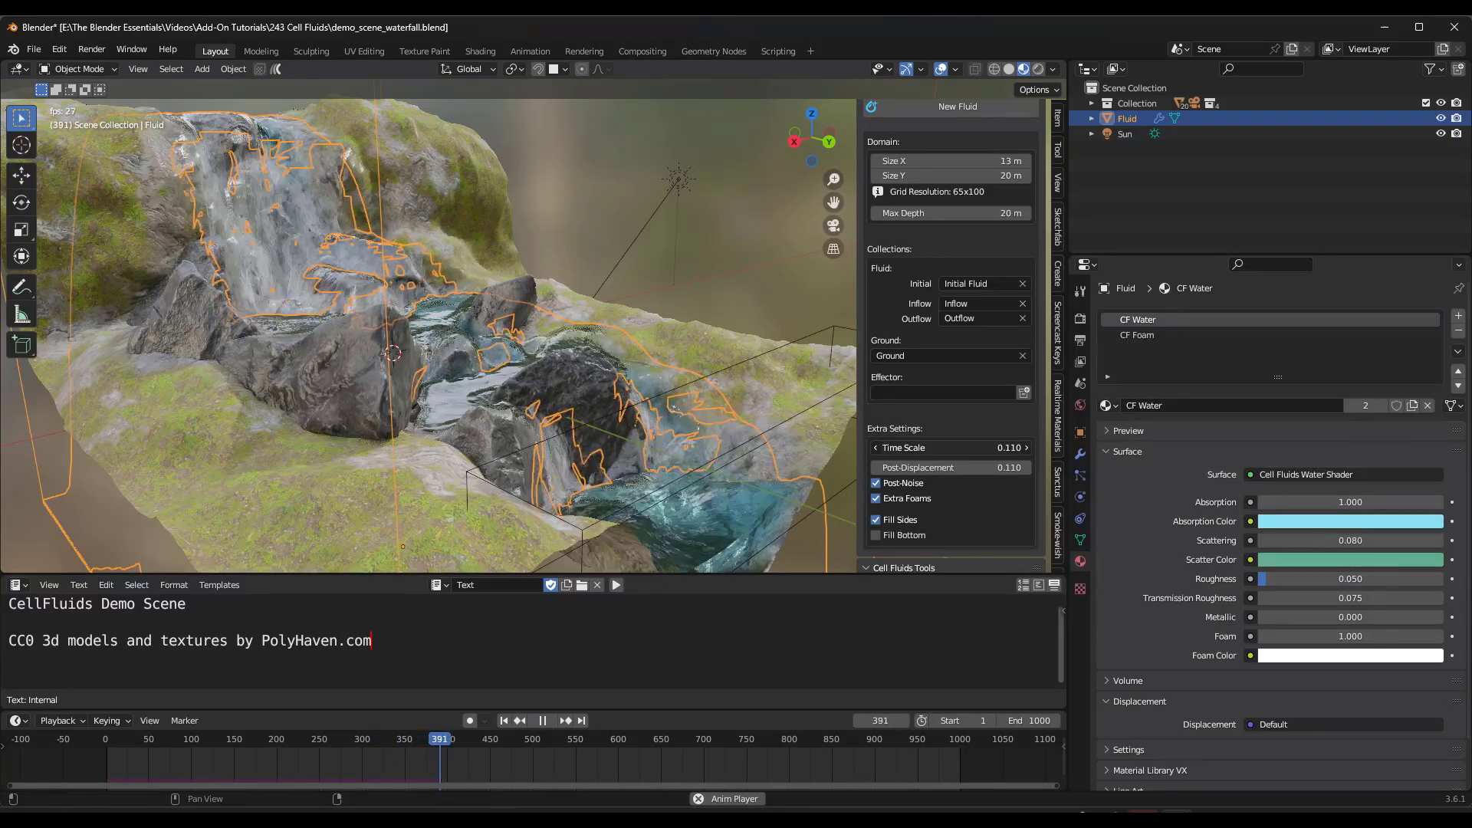
scroll(165, 151, up, 3)
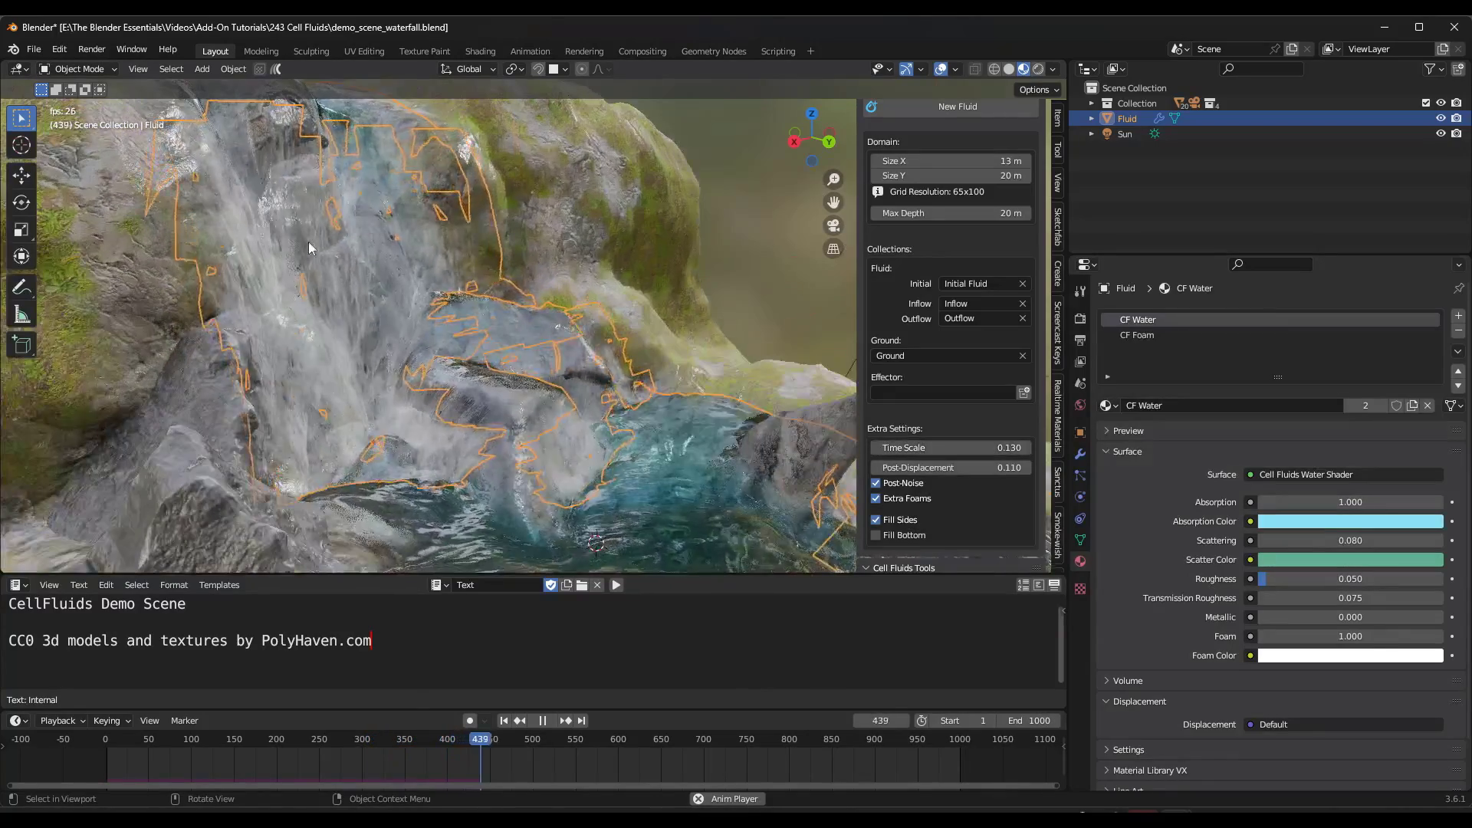
scroll(325, 243, up, 2)
drag(958, 447, 1019, 447)
scroll(742, 368, down, 8)
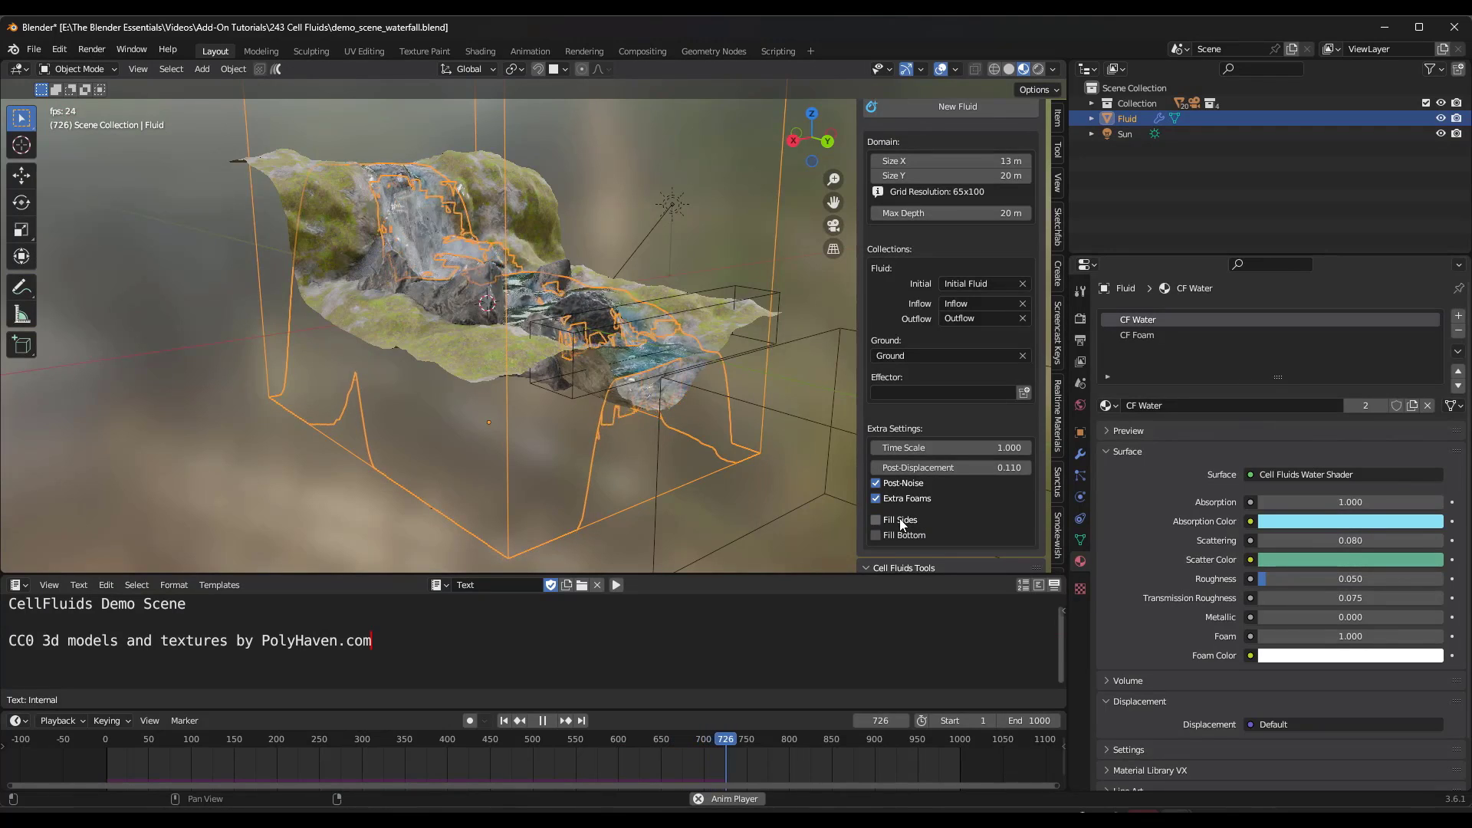
middle_drag(592, 333, 568, 328)
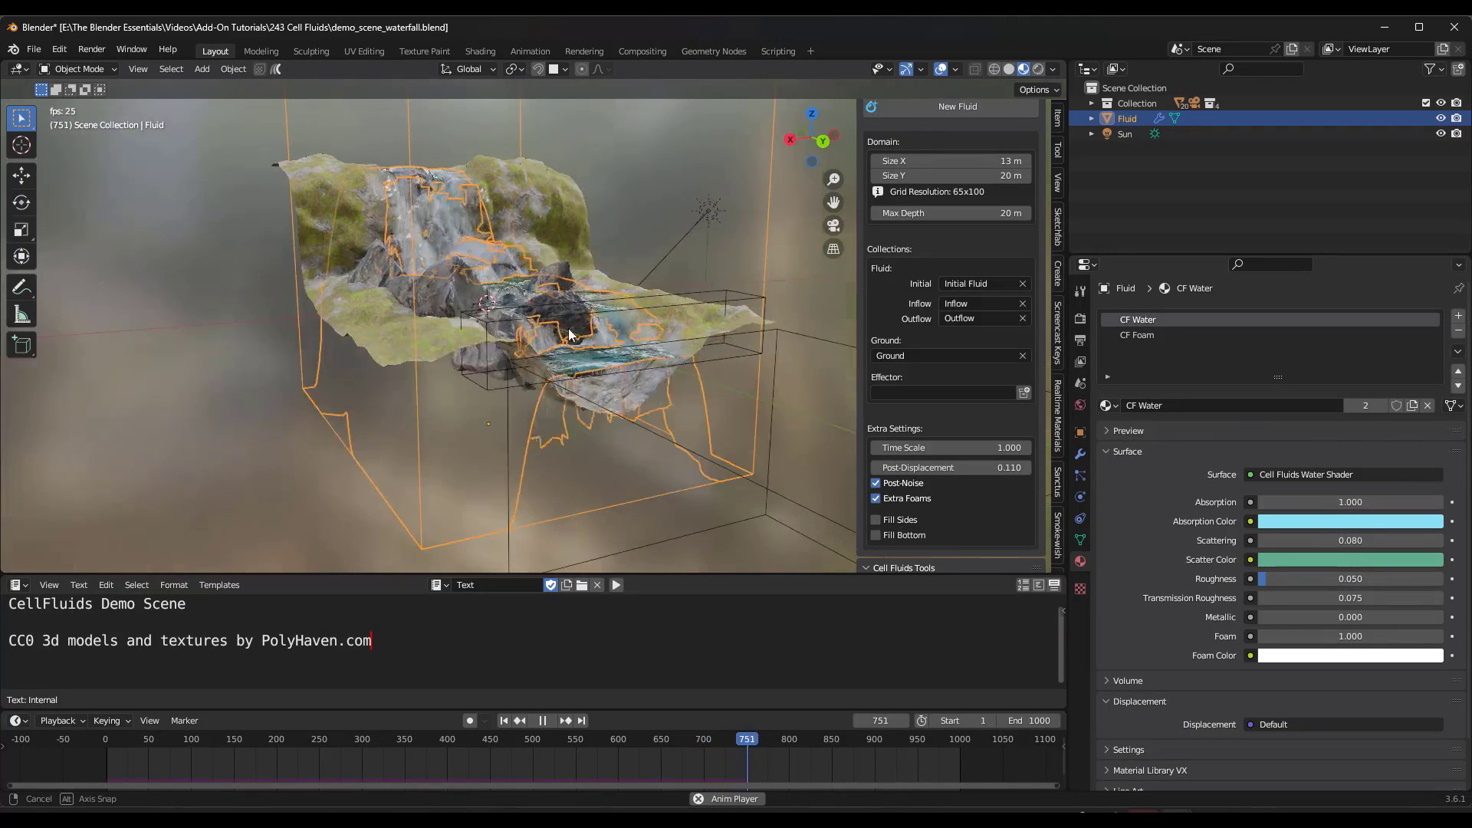
click(891, 521)
click(893, 537)
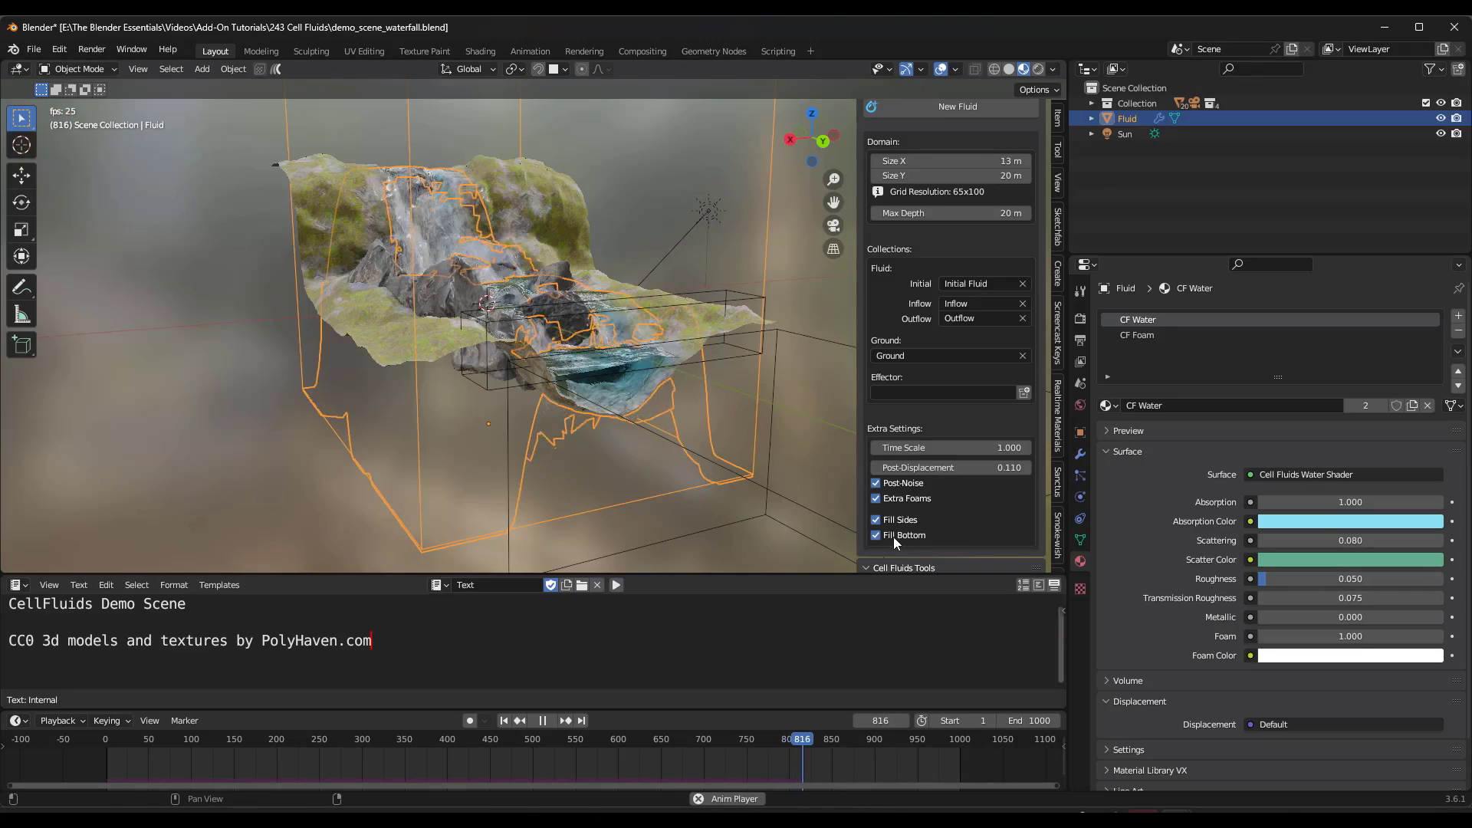
middle_drag(676, 440, 509, 323)
click(901, 536)
middle_drag(578, 403, 590, 460)
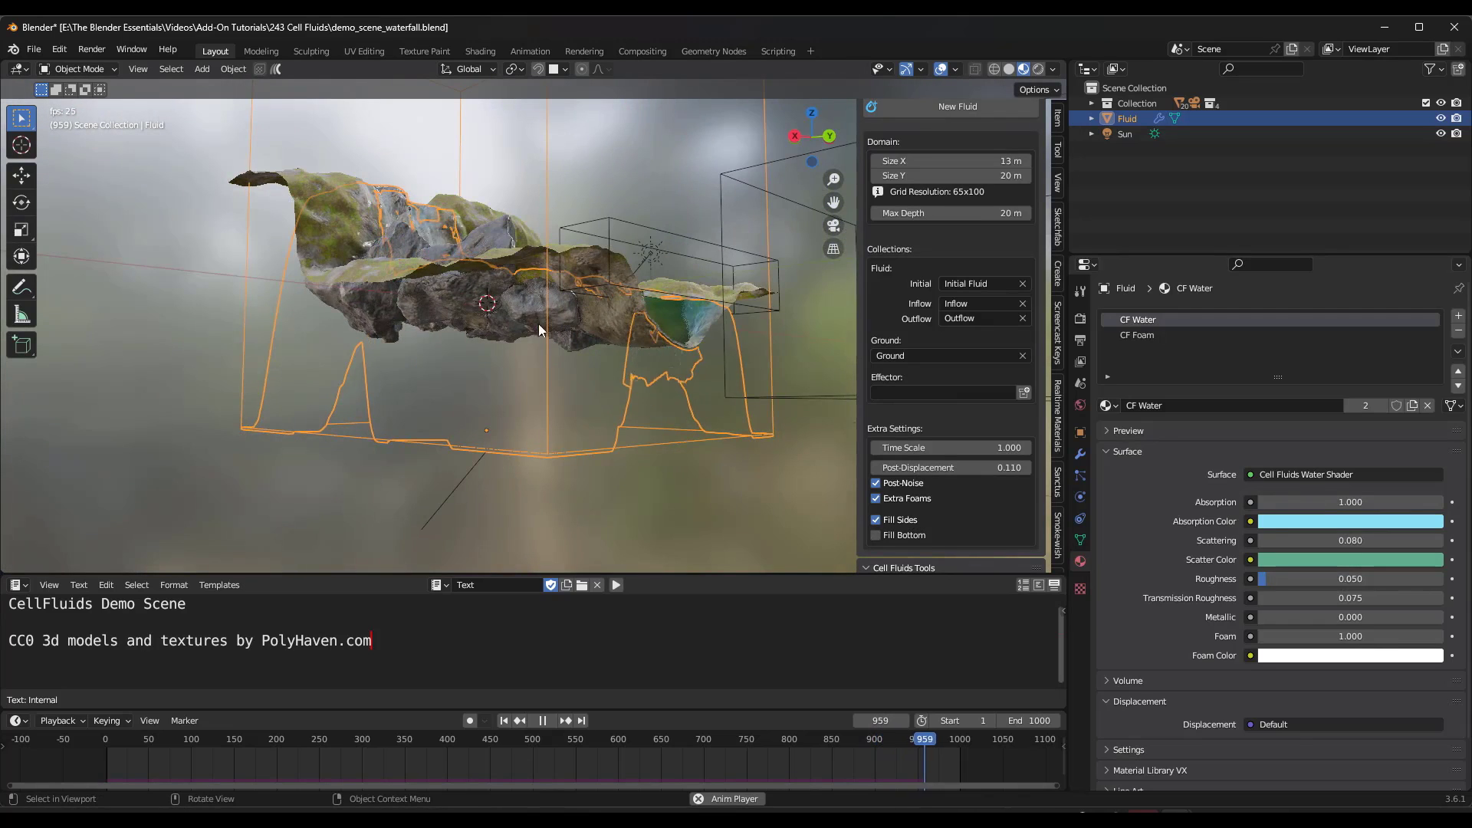
middle_drag(540, 329, 904, 486)
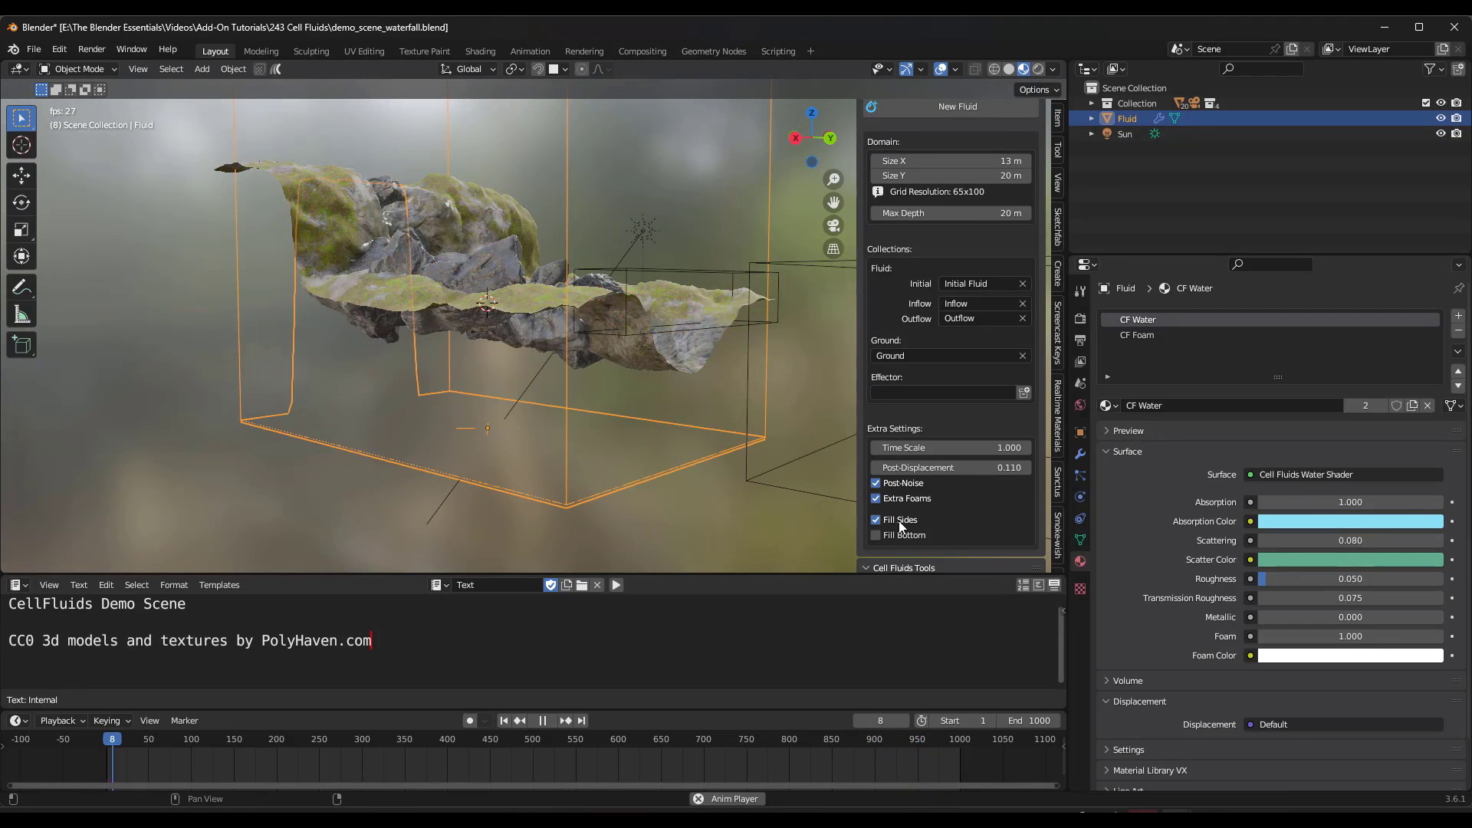
scroll(238, 265, down, 6)
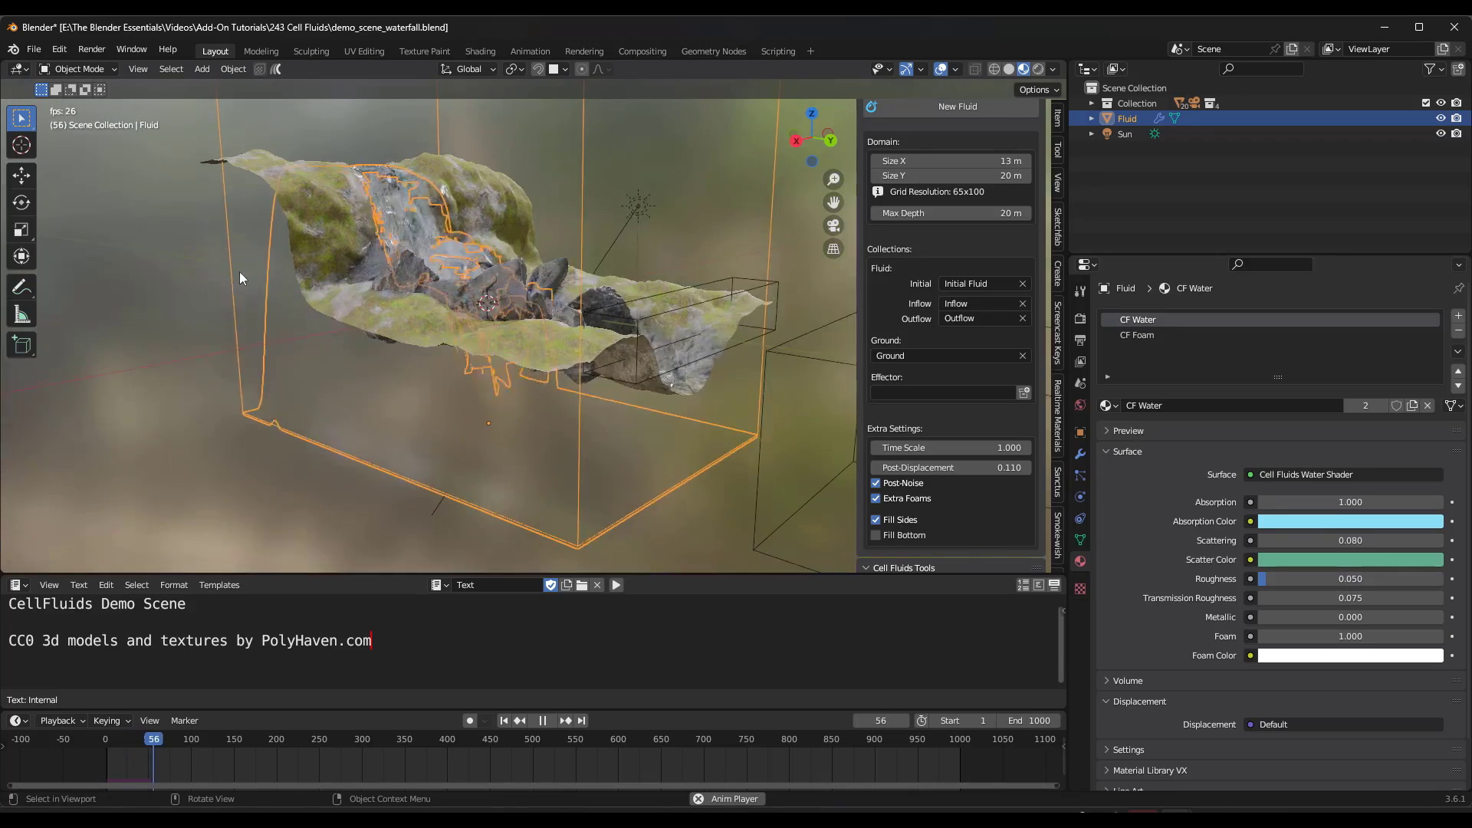
scroll(889, 404, down, 3)
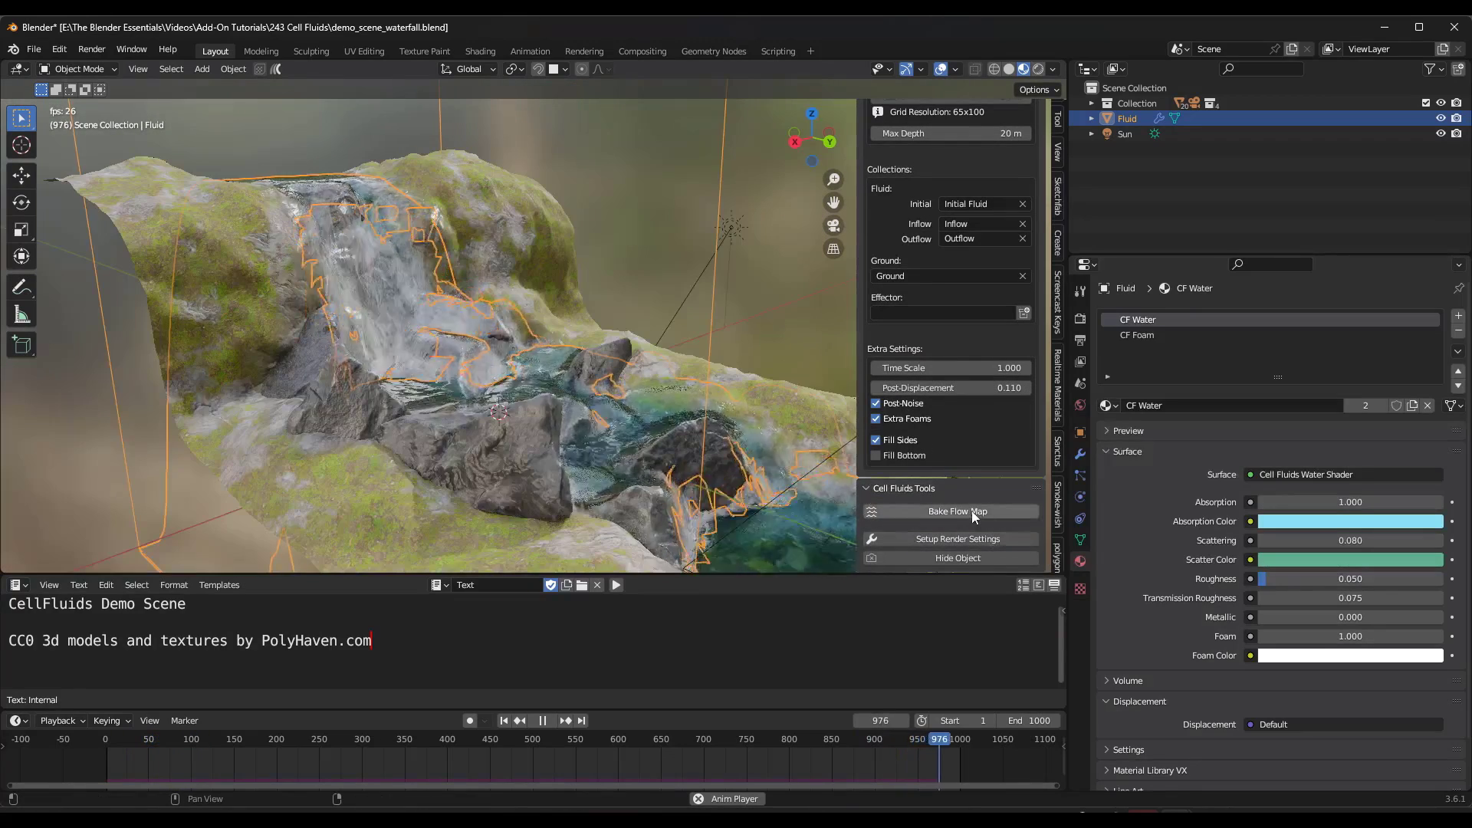
middle_drag(711, 434, 597, 425)
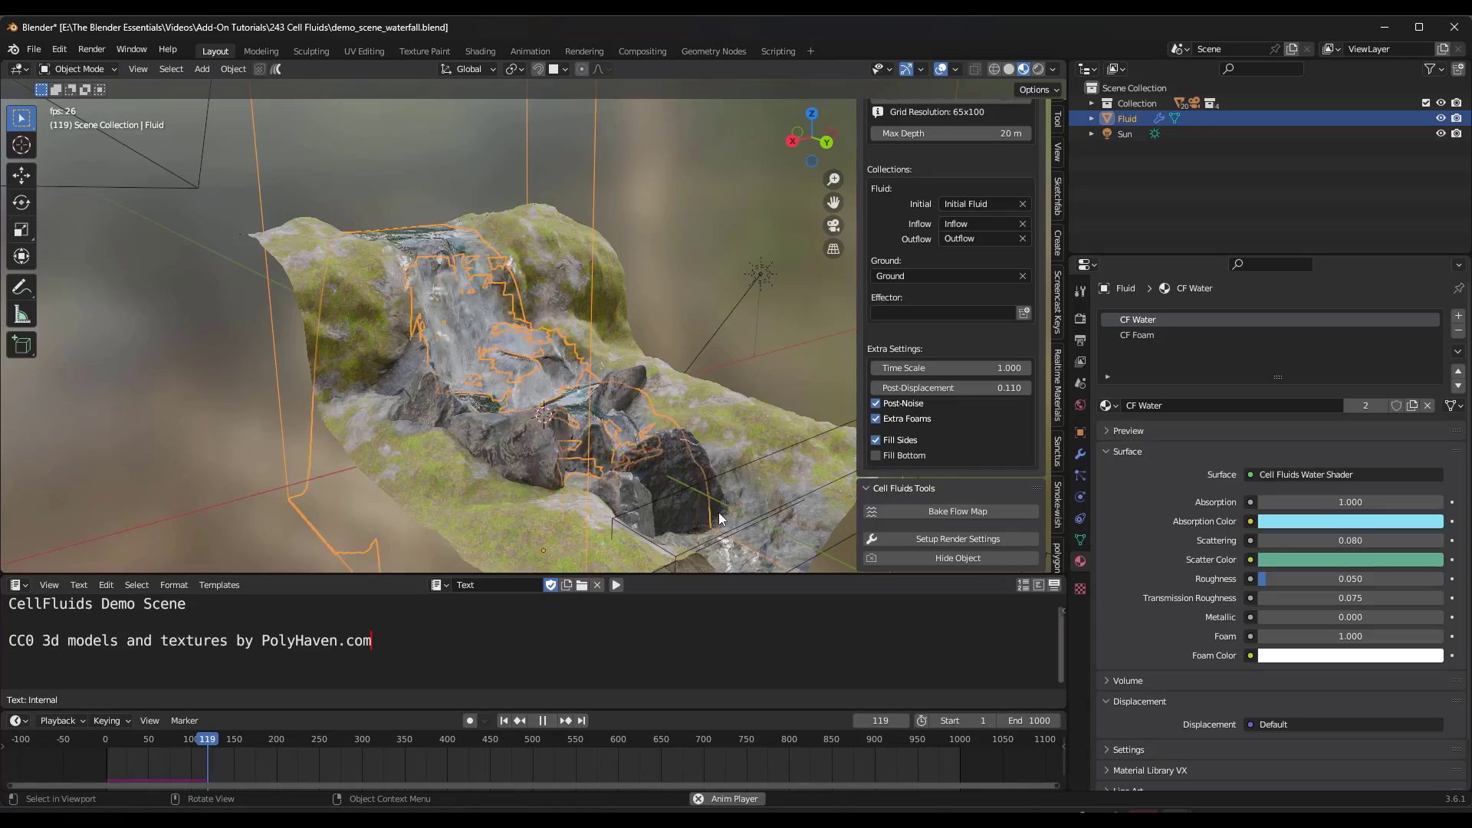
shift+middle_drag(719, 509, 705, 463)
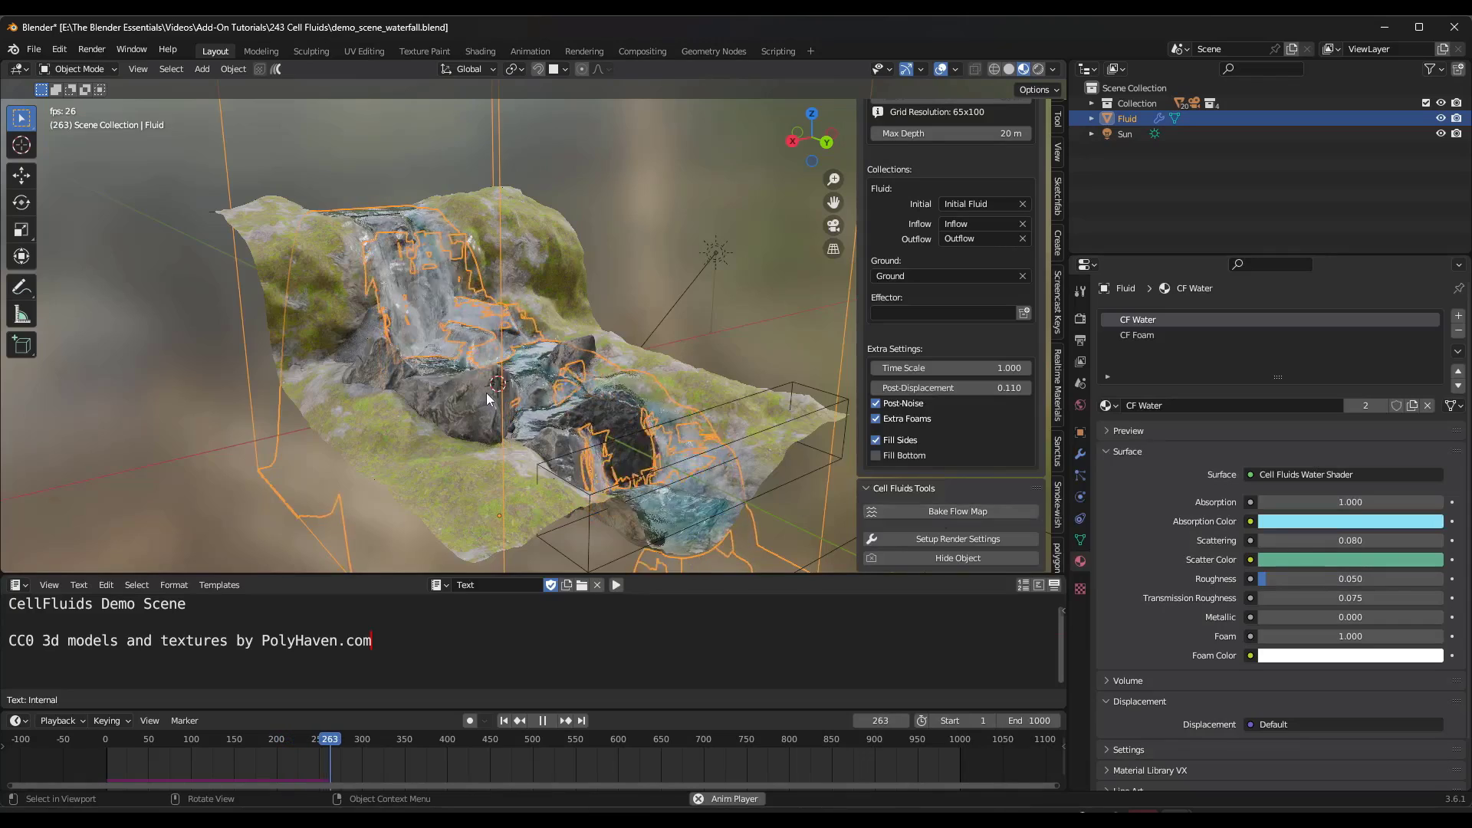
scroll(499, 383, up, 2)
middle_drag(499, 383, 545, 334)
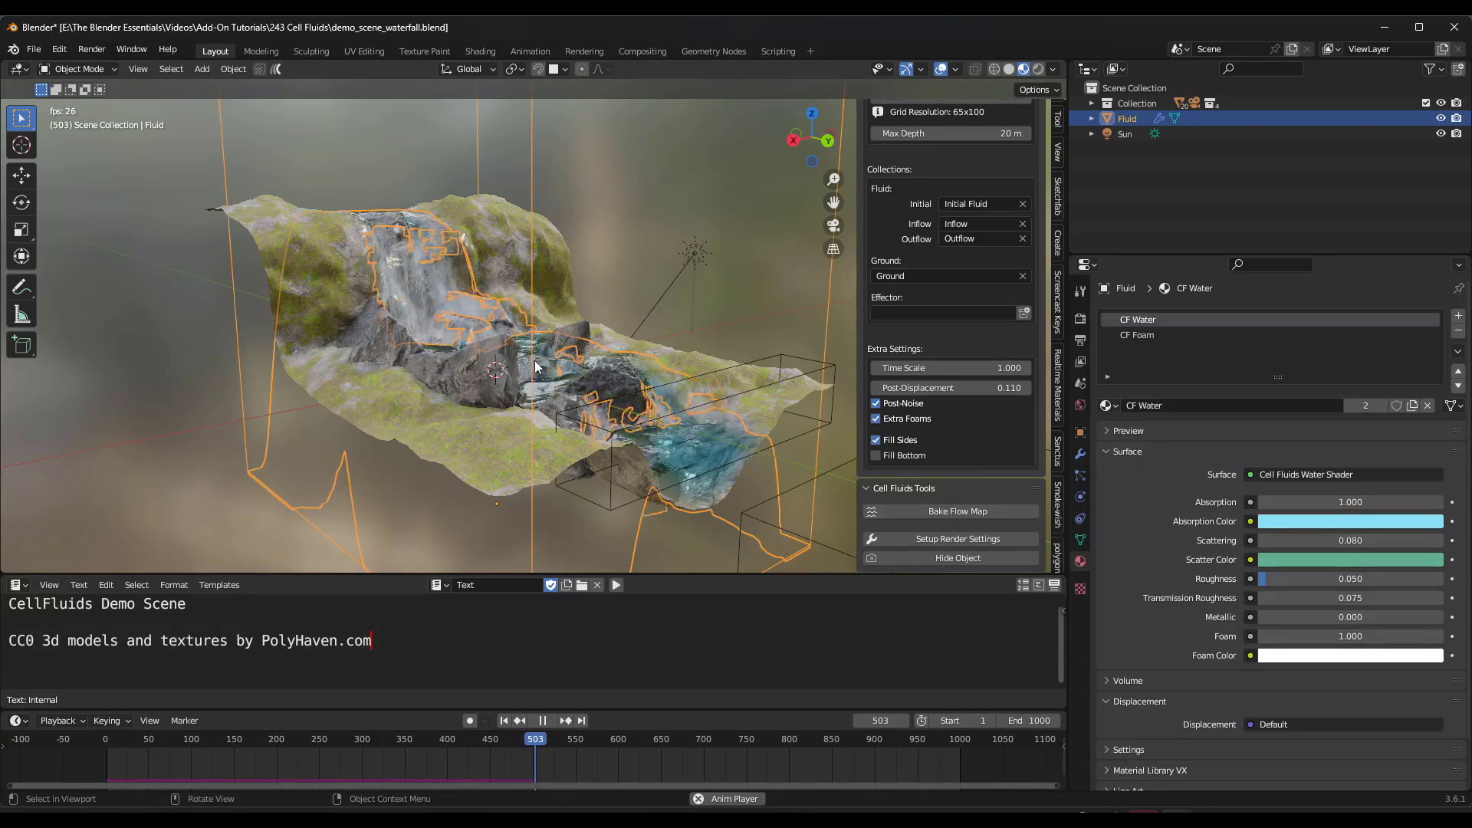
middle_drag(533, 361, 532, 371)
scroll(567, 388, up, 2)
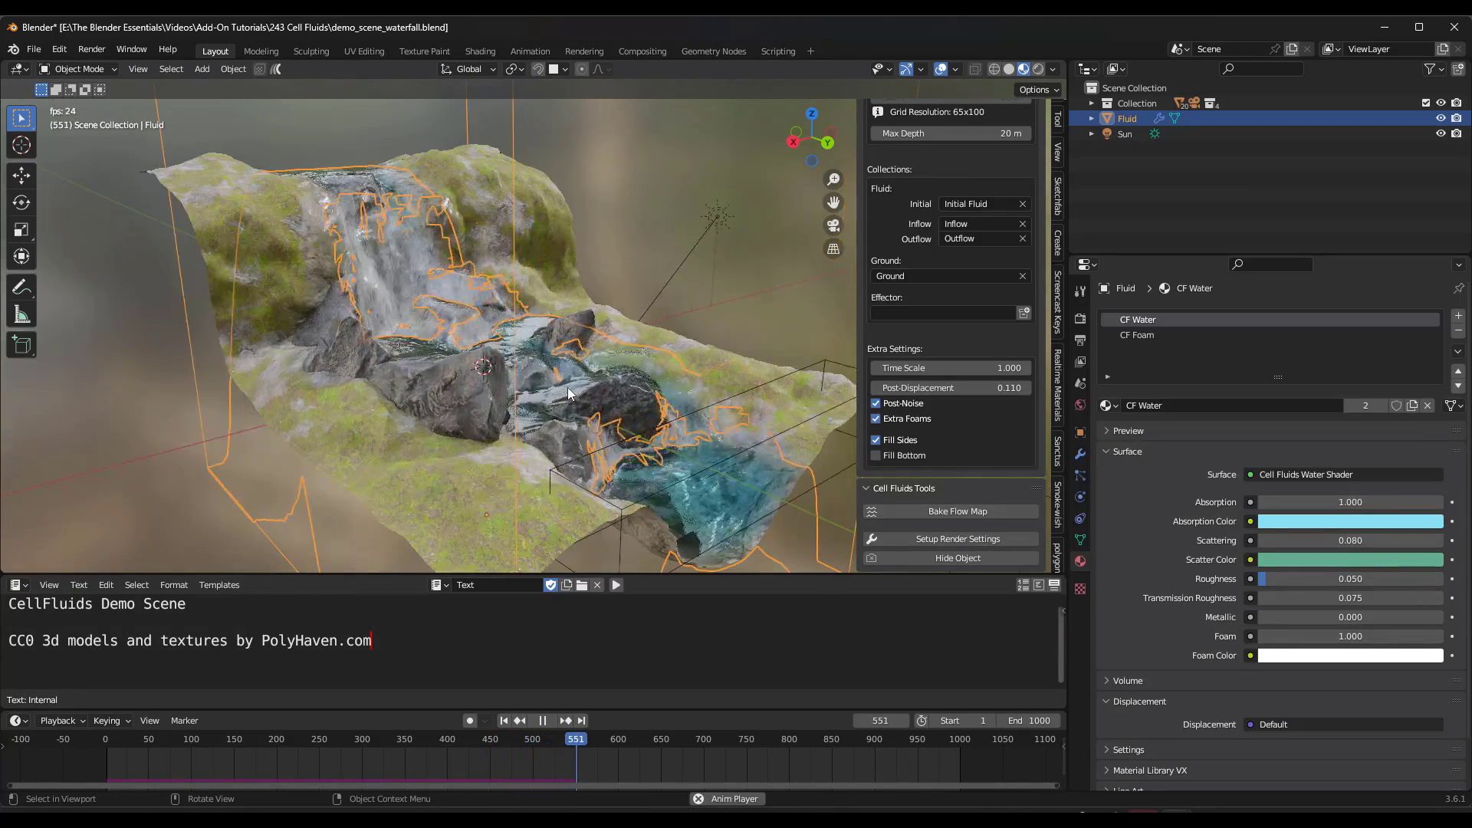